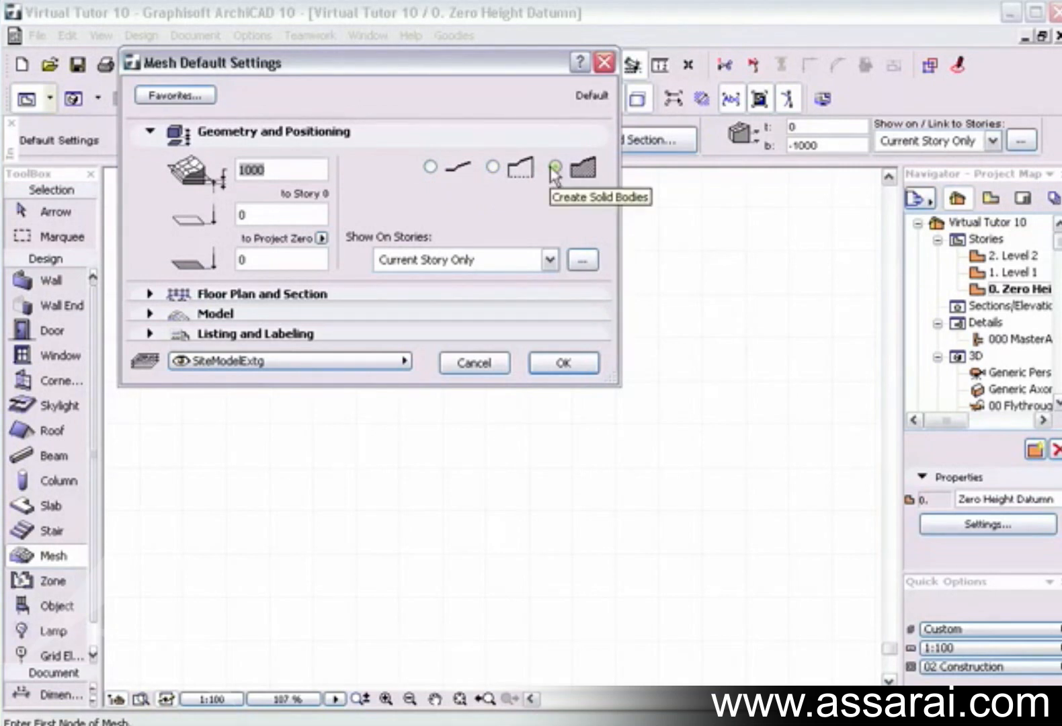
# Review the mesh's Custom story display options and its layer choices, keeping the current settings.
pyautogui.click(498, 250)
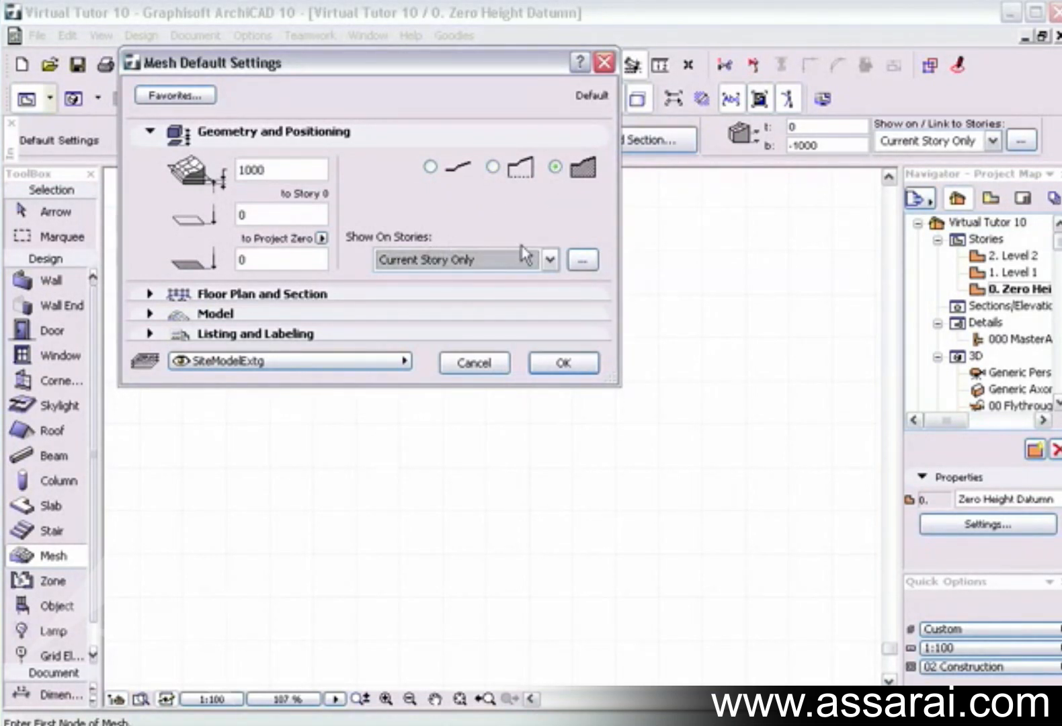
pyautogui.click(549, 261)
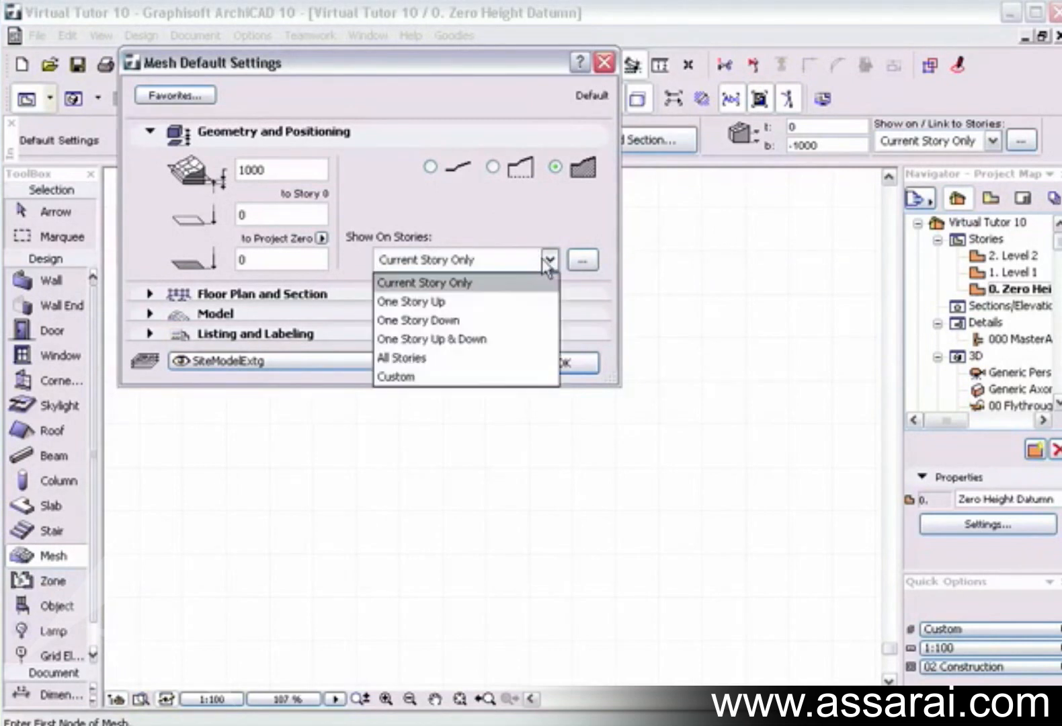
pyautogui.click(521, 377)
pyautogui.moveTo(806, 280); pyautogui.dragTo(484, 158)
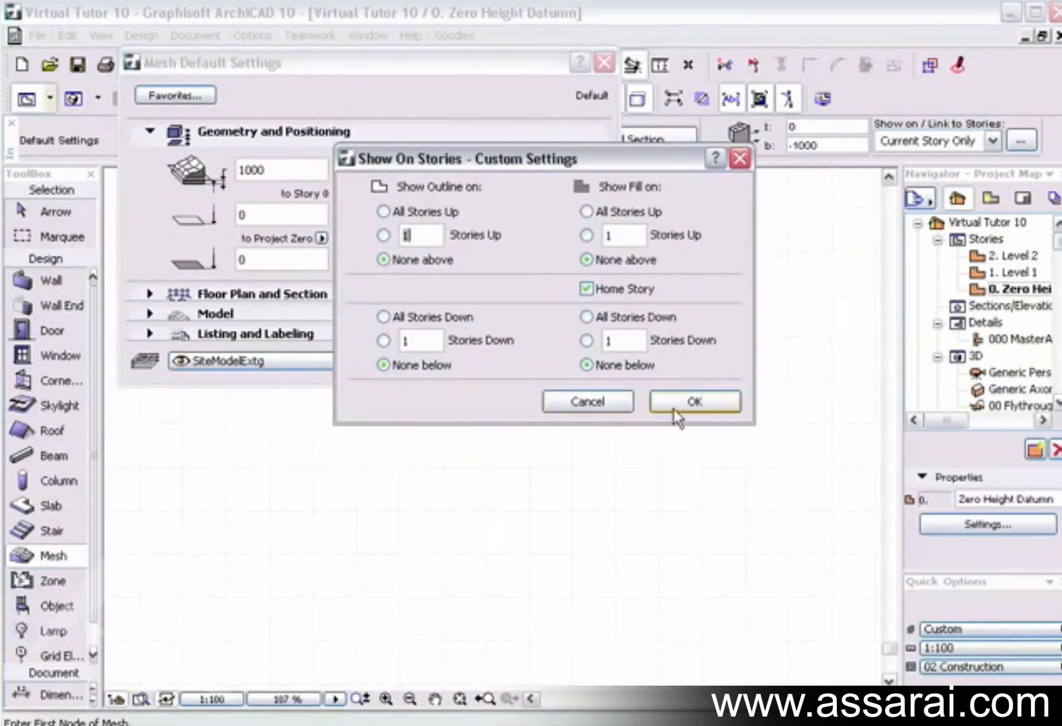
pyautogui.click(693, 401)
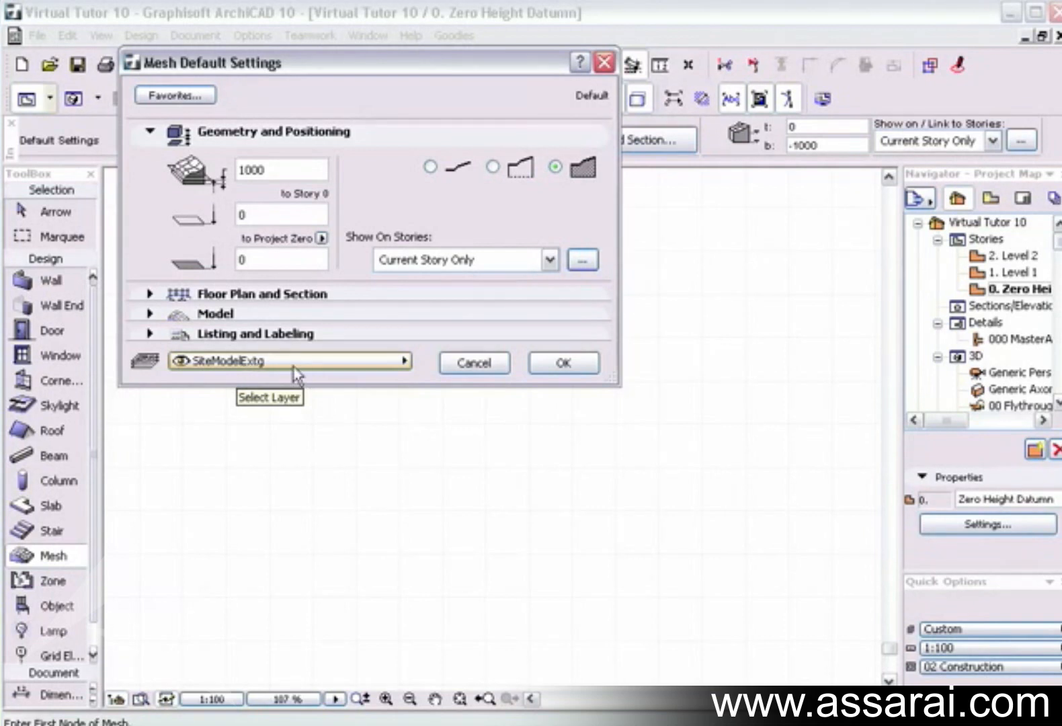
pyautogui.click(344, 364)
pyautogui.click(343, 367)
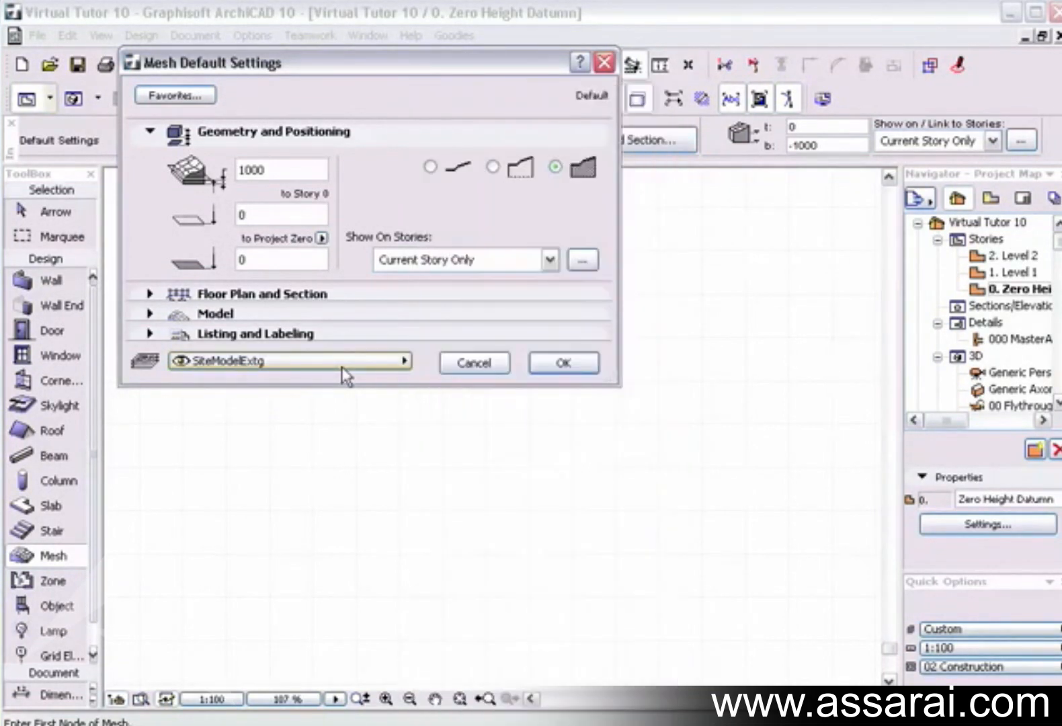
# Examine the mesh's Floor Plan and Section cut surface settings, including its fill, cut line and ridge pens.
pyautogui.click(151, 295)
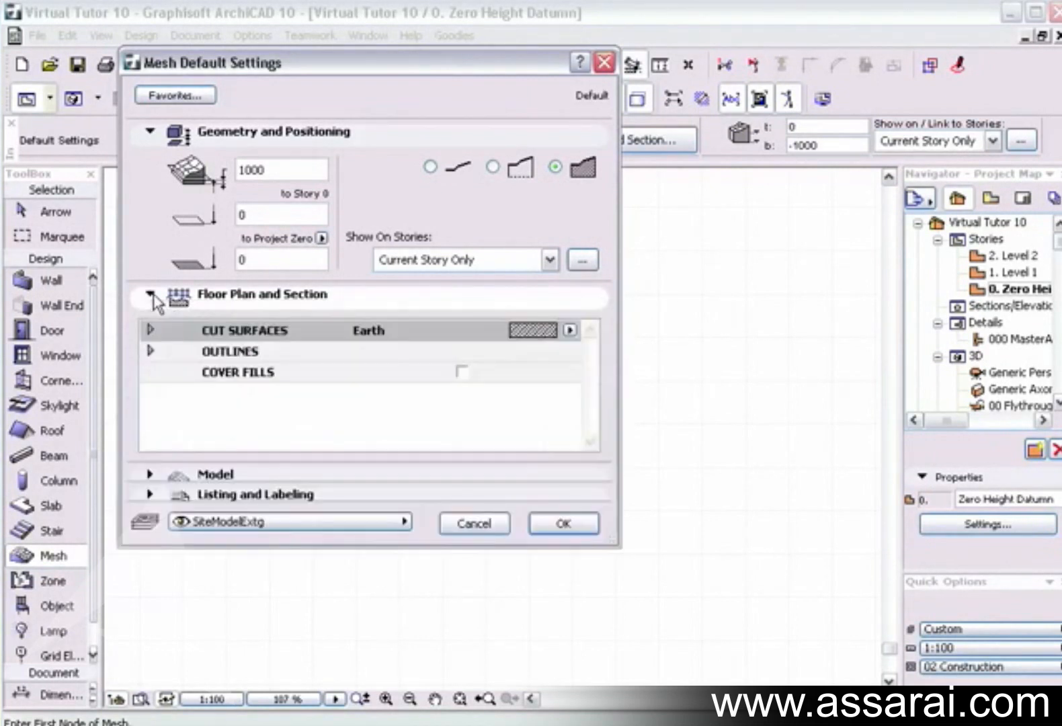
pyautogui.click(149, 329)
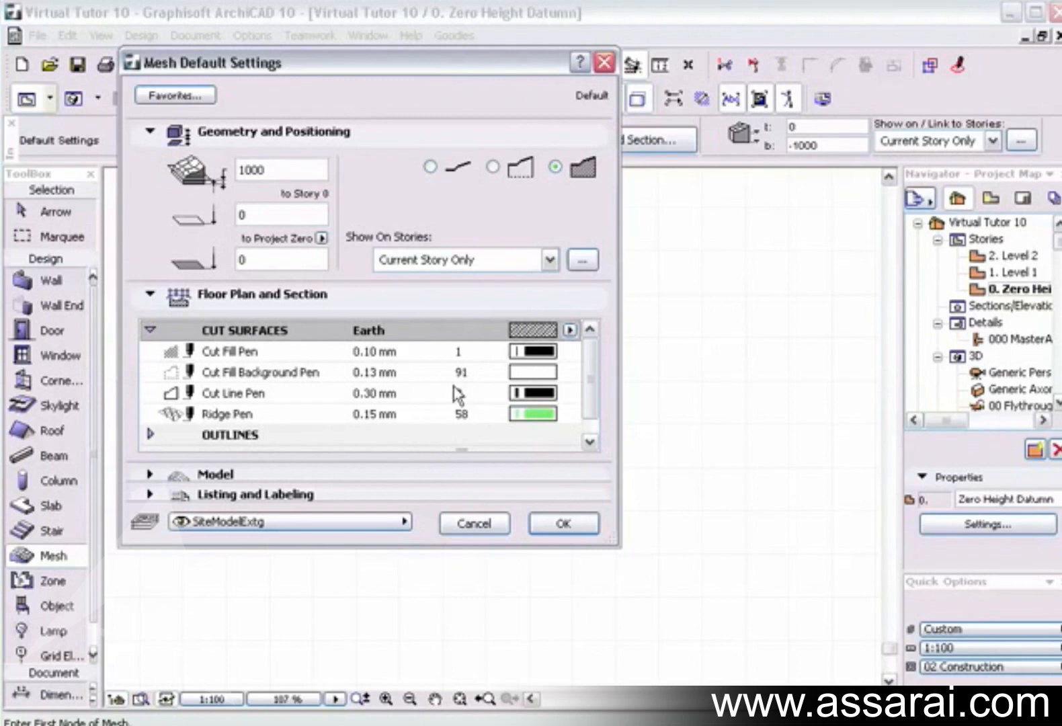
pyautogui.scroll(-1, 483, 363)
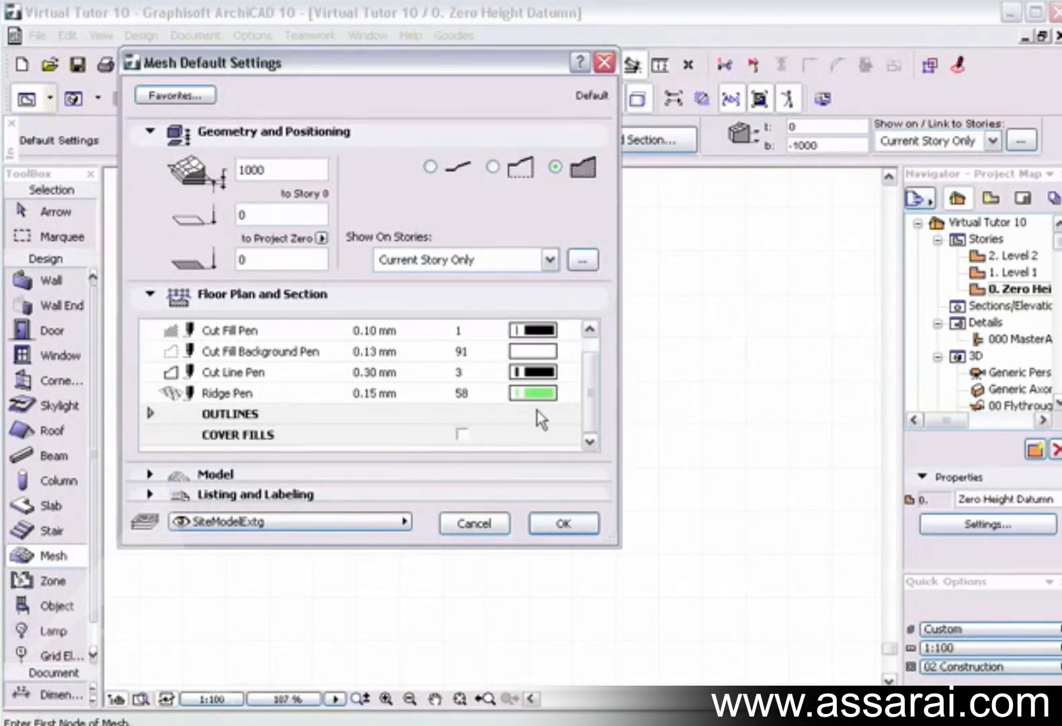
pyautogui.scroll(1, 148, 379)
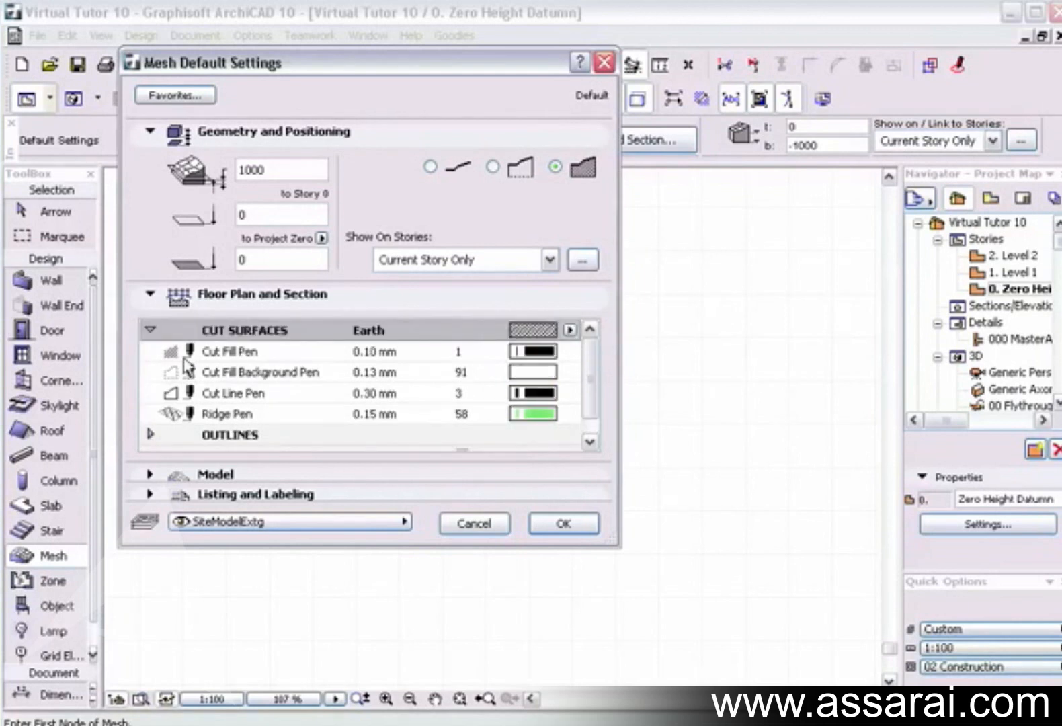
pyautogui.click(151, 329)
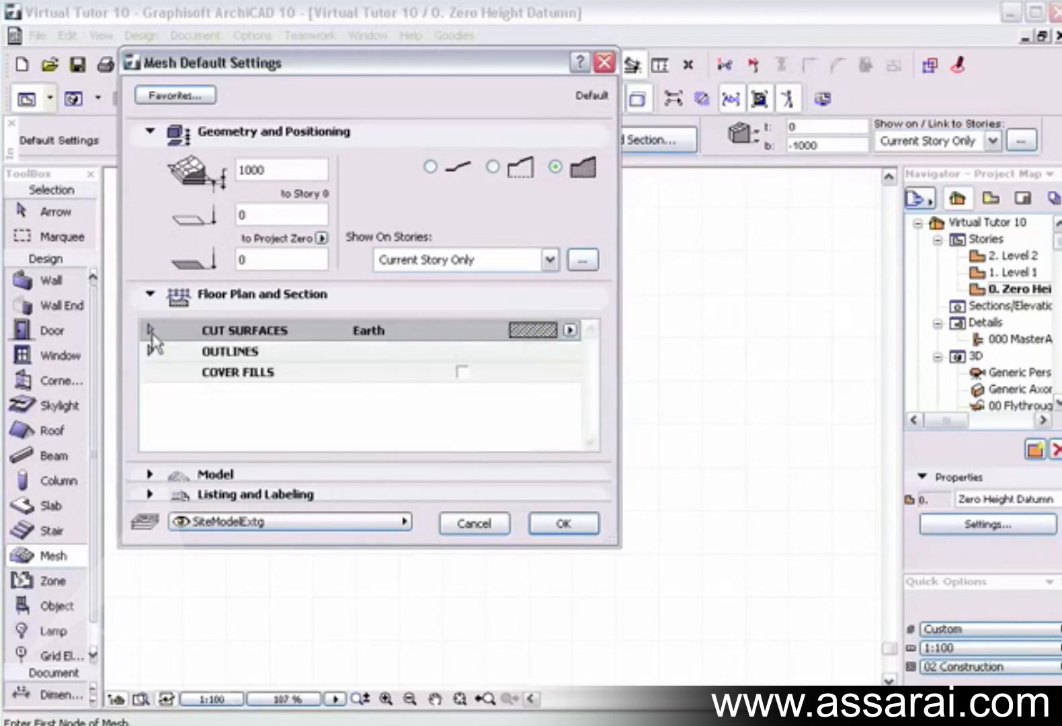
# Examine the mesh's outline settings and temporarily enable Cover Fills to inspect the fill, pen and orientation options.
pyautogui.click(150, 350)
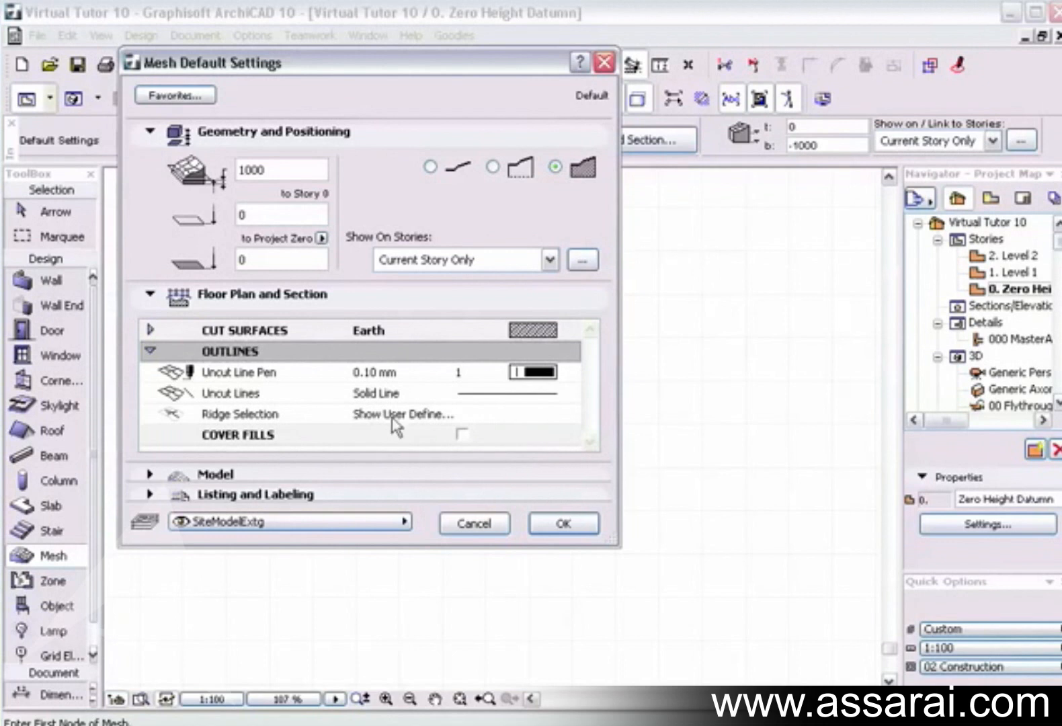
pyautogui.click(462, 435)
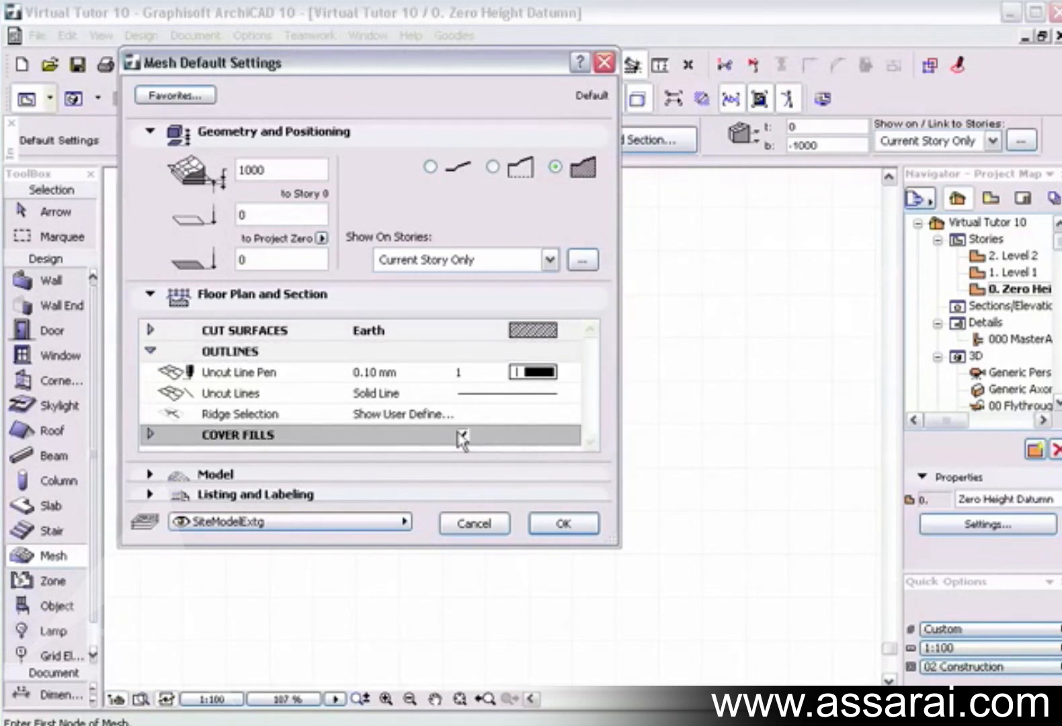
pyautogui.click(150, 435)
pyautogui.scroll(-2, 295, 442)
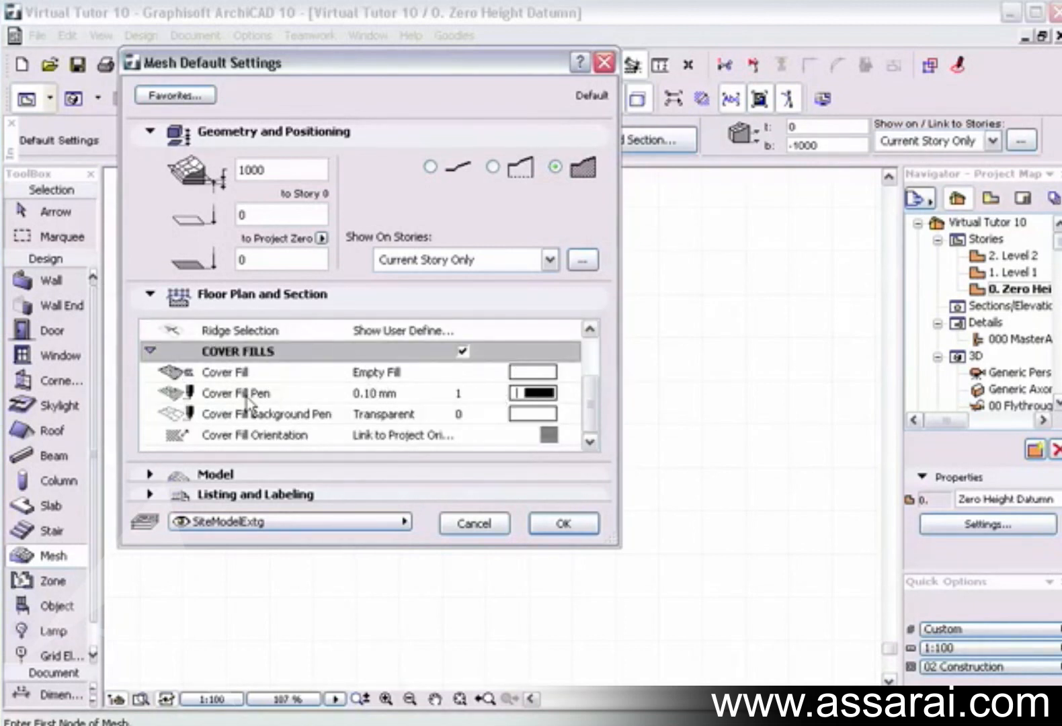
pyautogui.click(150, 350)
pyautogui.click(462, 436)
pyautogui.click(147, 350)
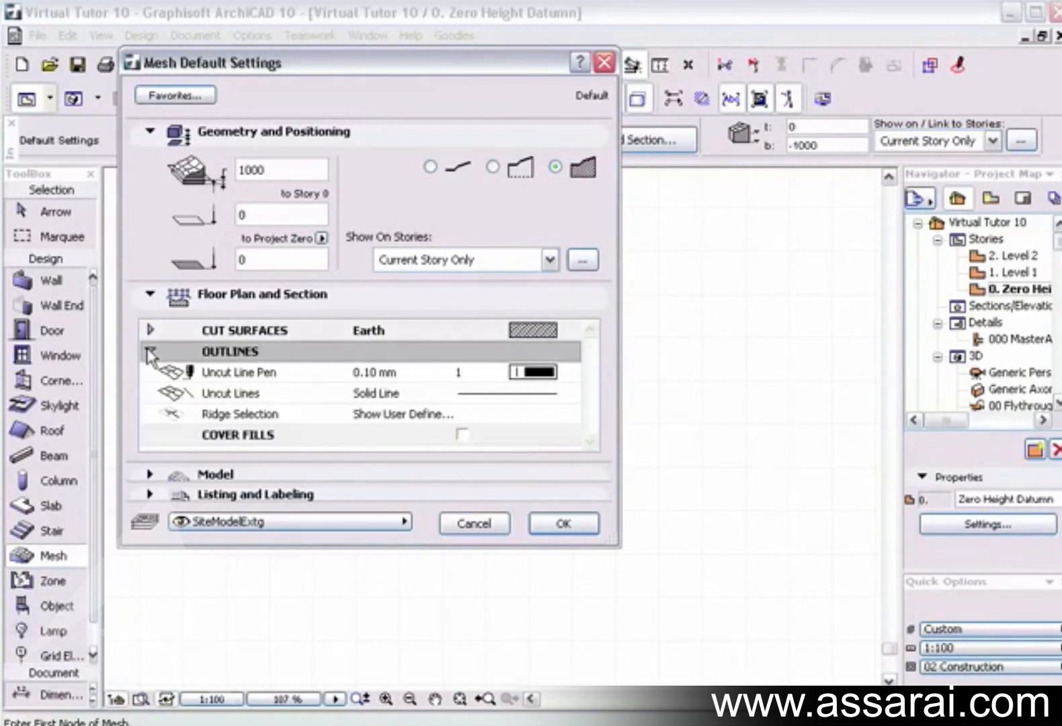
pyautogui.click(148, 350)
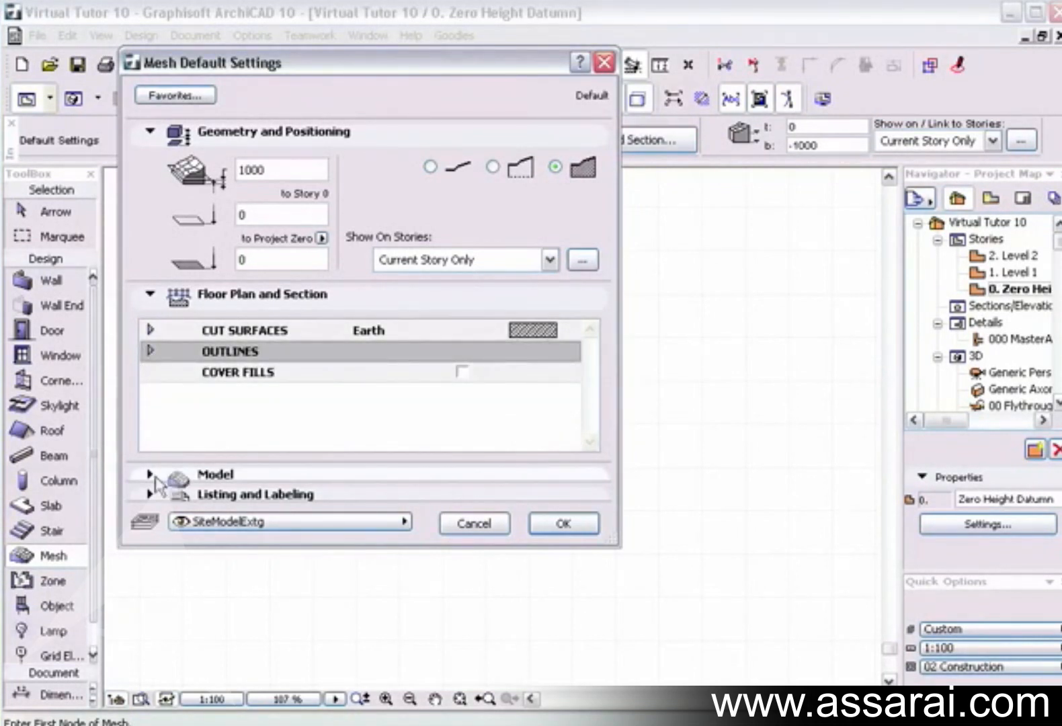
# Review the mesh's Model materials, ridge options and Listing and Labeling settings, and accept the default mesh settings.
pyautogui.click(150, 296)
pyautogui.click(150, 311)
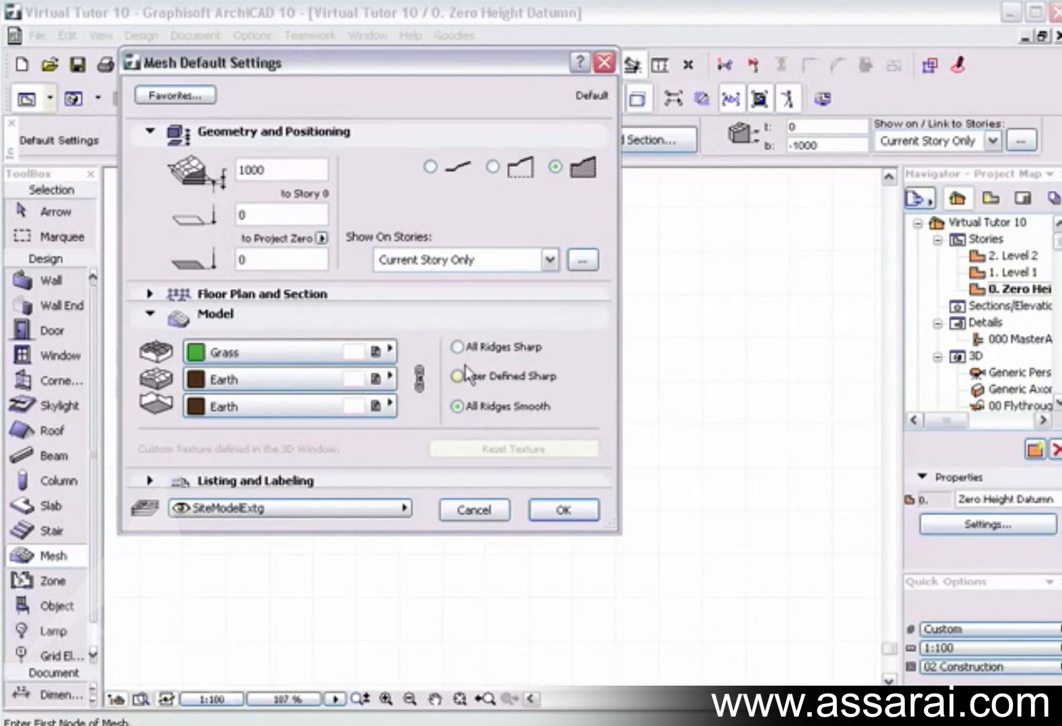
pyautogui.click(150, 313)
pyautogui.click(149, 334)
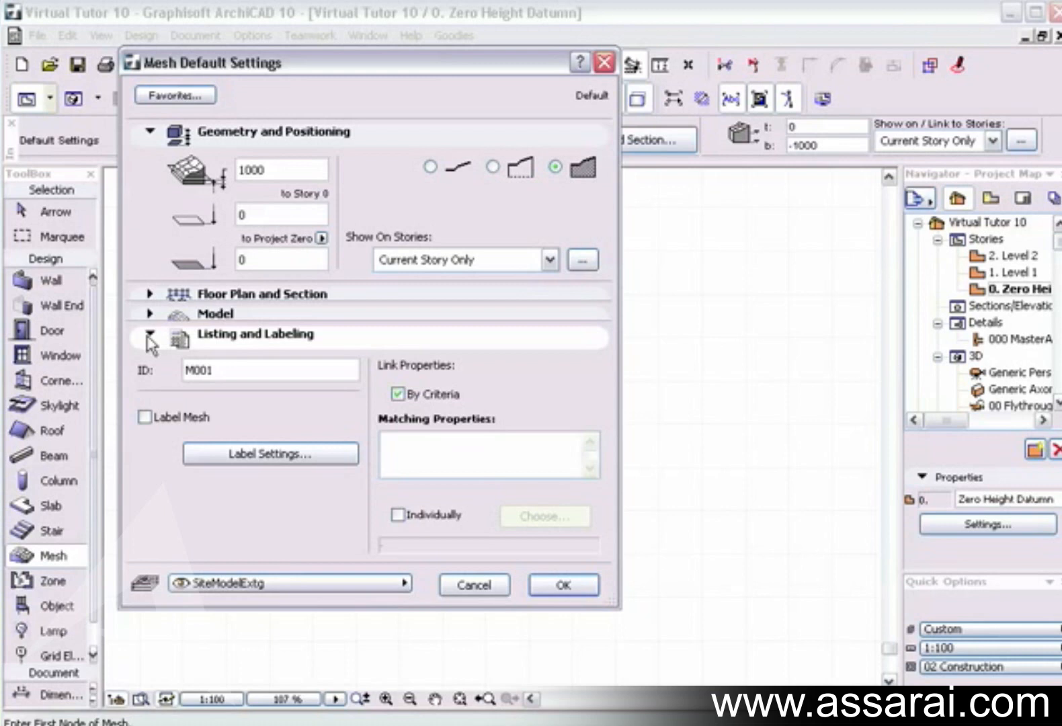
pyautogui.click(149, 333)
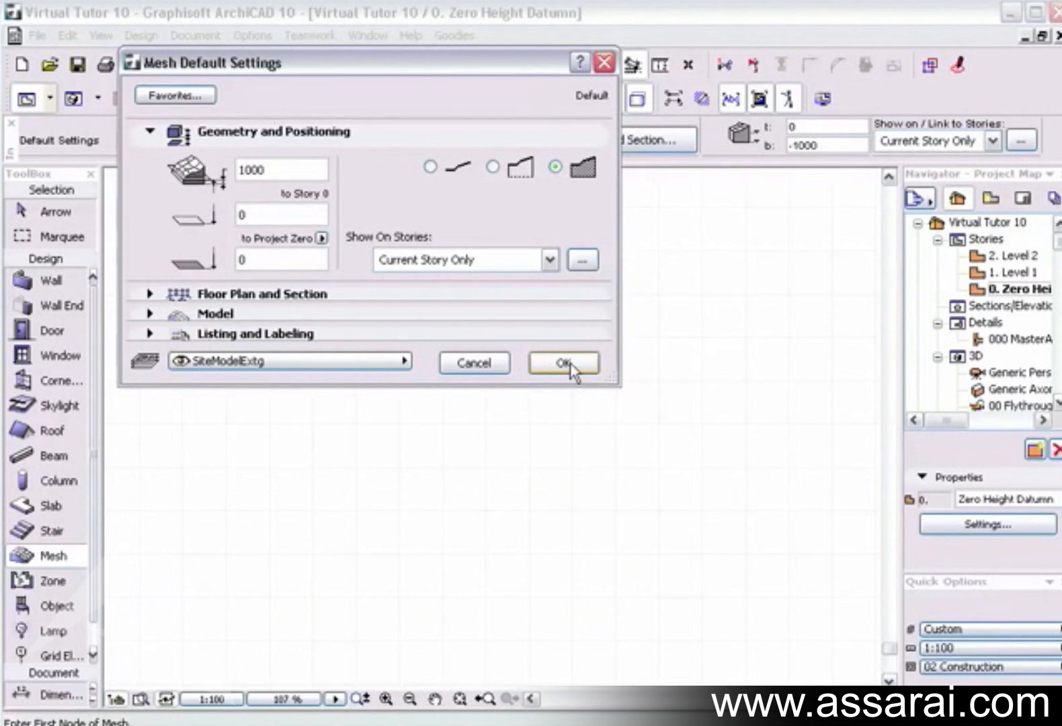
pyautogui.click(563, 364)
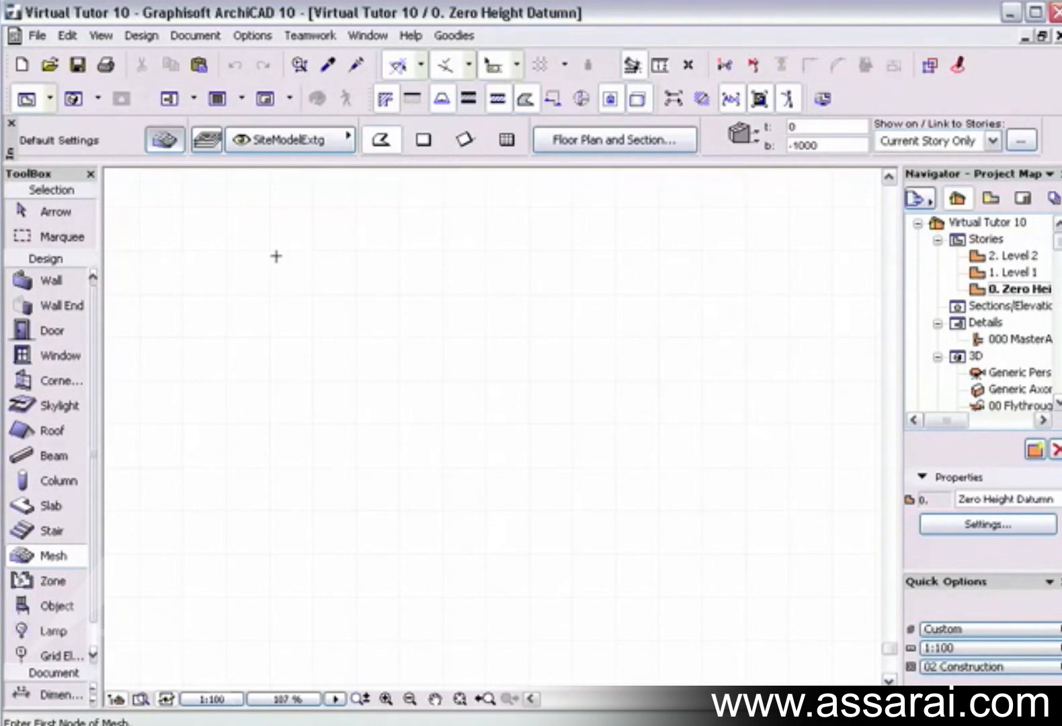
# Try the polygonal method by drawing a four-sided mesh across most of the floor plan, and undo it.
pyautogui.click(193, 220)
pyautogui.click(763, 220)
pyautogui.click(768, 651)
pyautogui.click(169, 651)
pyautogui.click(193, 221)
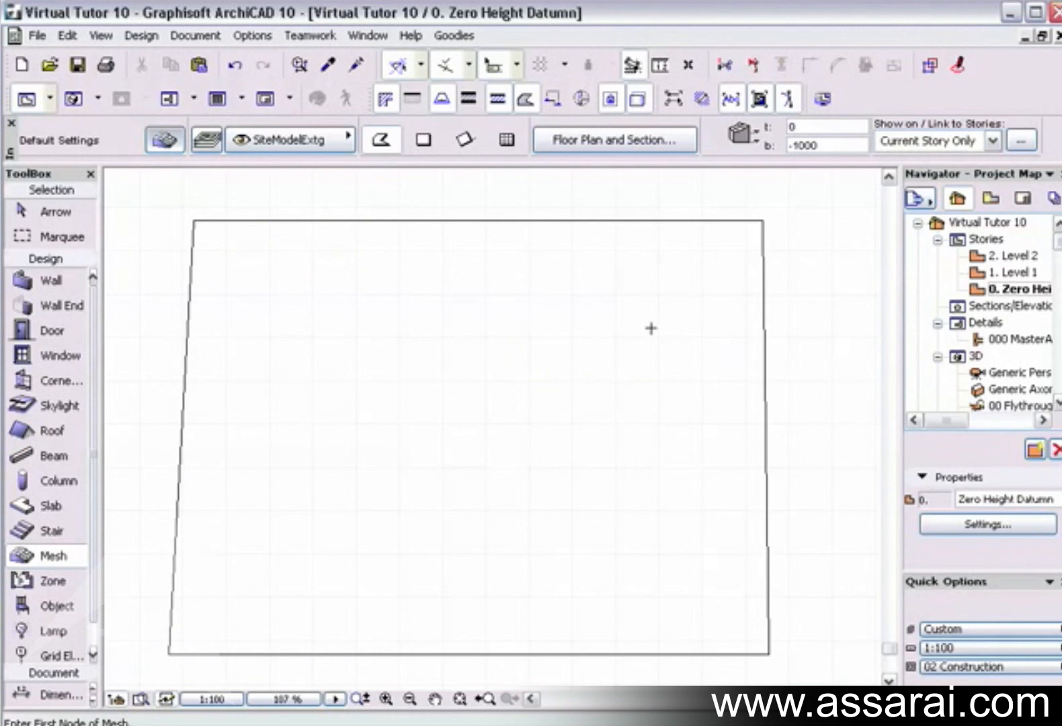
pyautogui.hotkey('ctrl', 'z')
# Try the rectangular method by drawing a large rectangular mesh across the floor plan, and undo it.
pyautogui.click(423, 139)
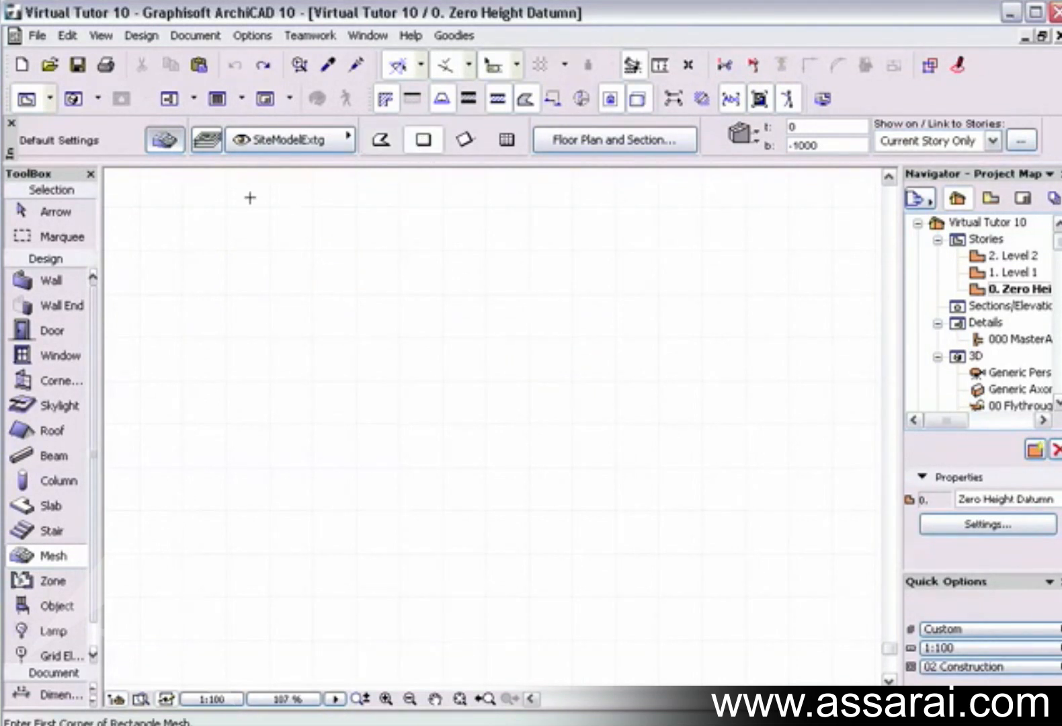
pyautogui.click(249, 197)
pyautogui.click(778, 645)
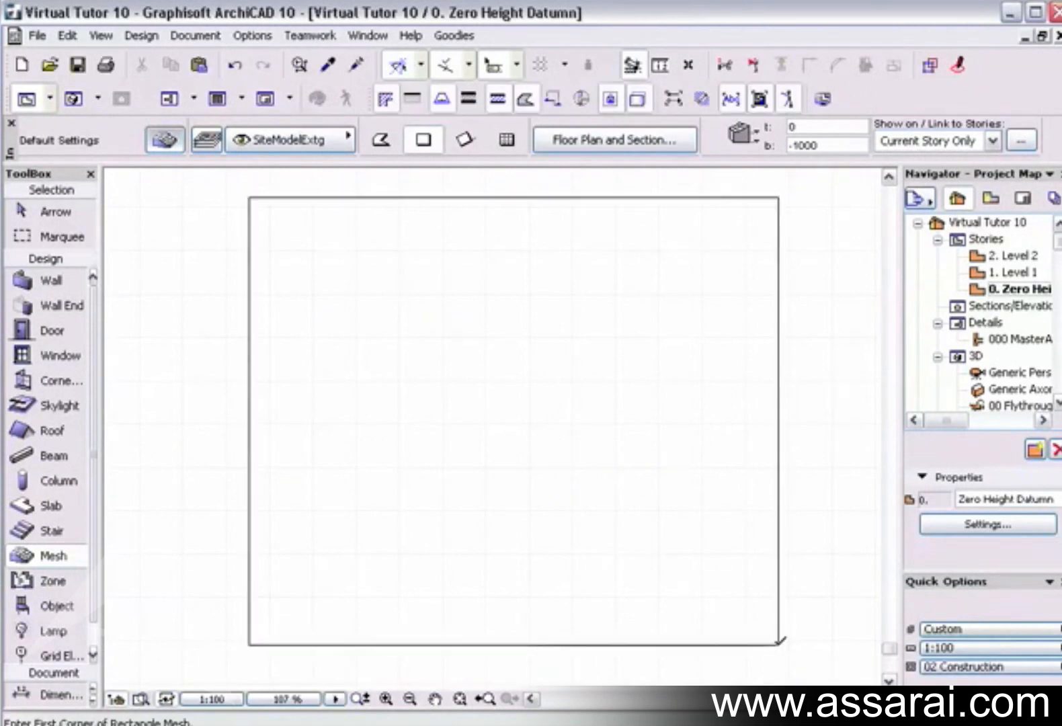
pyautogui.hotkey('ctrl', 'z')
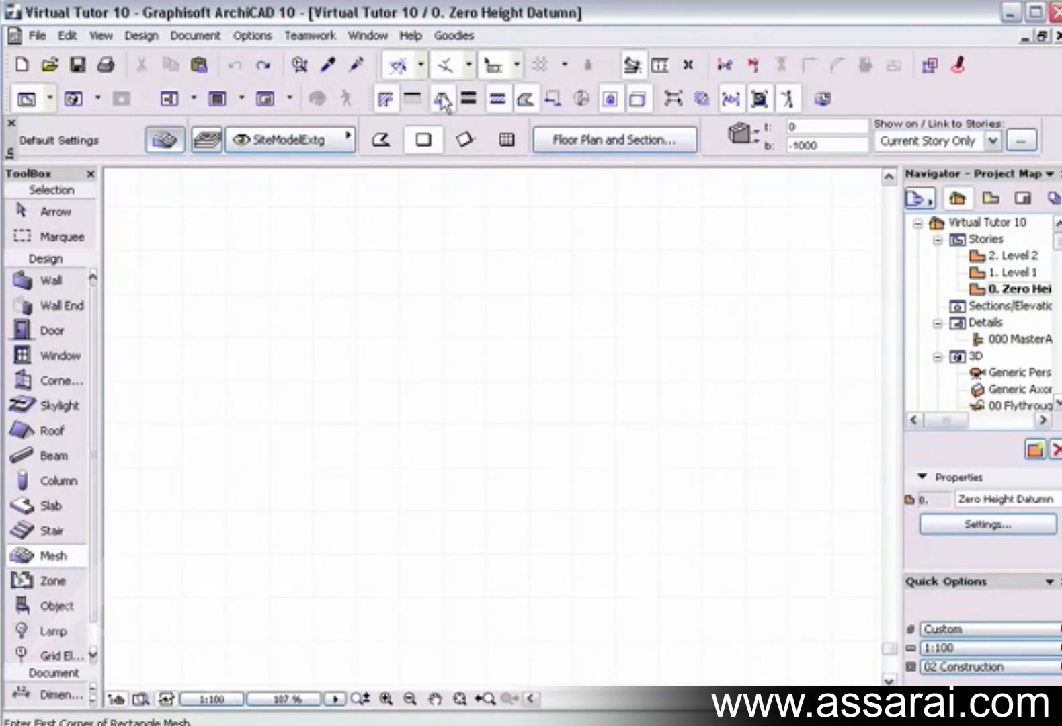
# Draw a large rotated rectangular mesh with its base edge sloping up to the right on the floor plan.
pyautogui.click(464, 139)
pyautogui.click(448, 600)
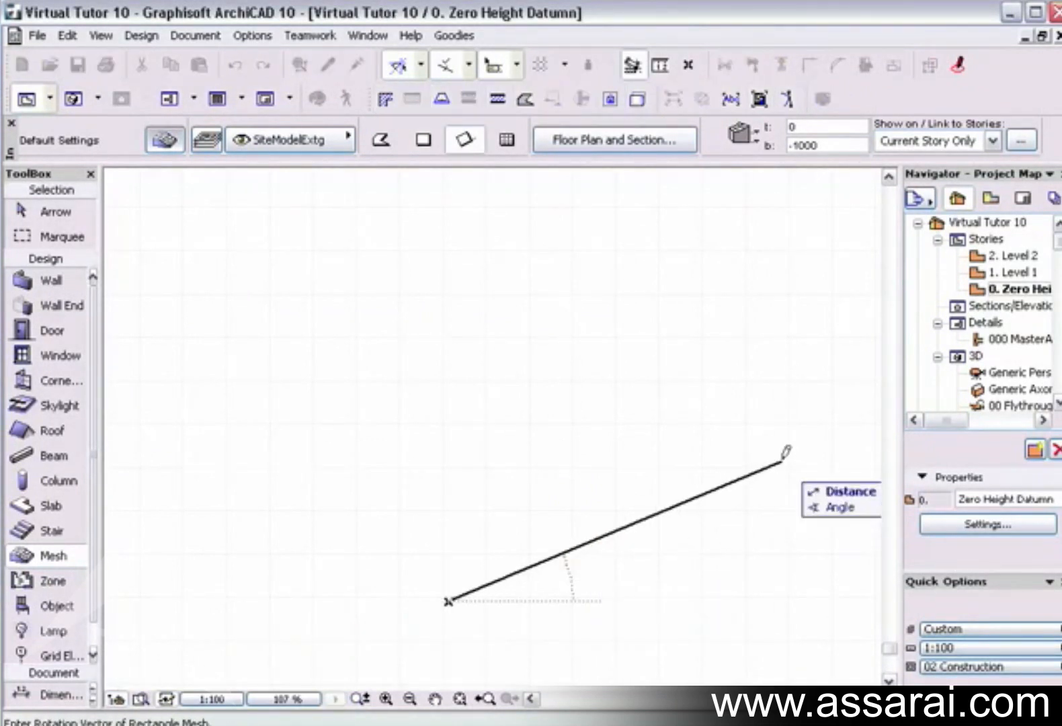
pyautogui.click(832, 434)
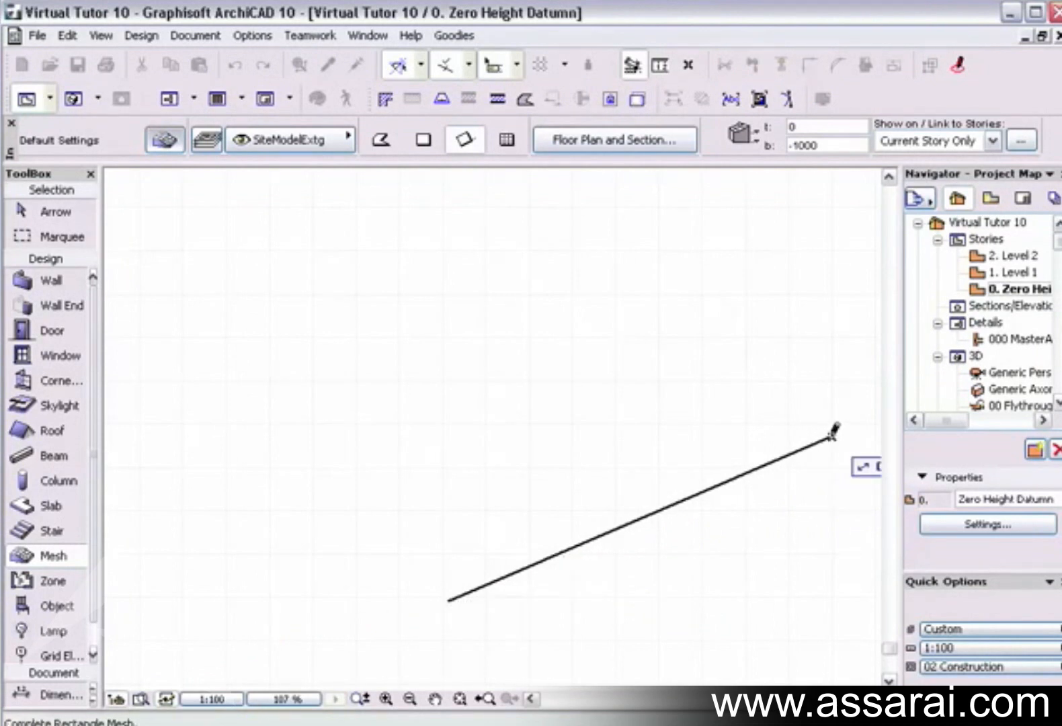
pyautogui.click(620, 186)
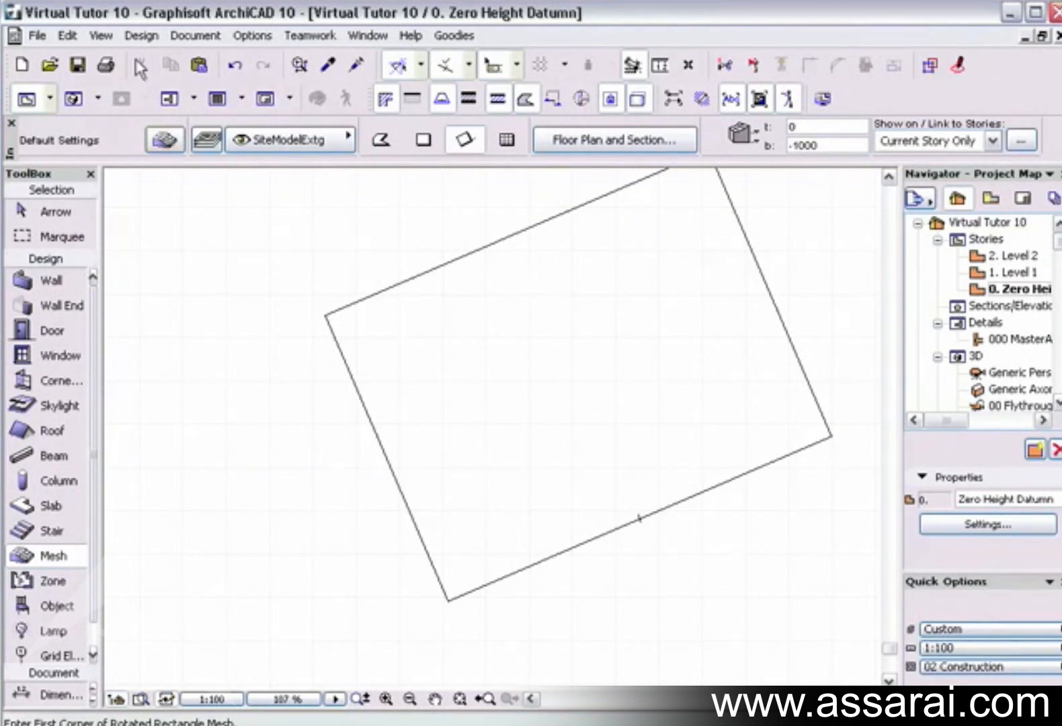
# Align a skewed grid with the rotated mesh's lower edge, and return the display to the Orthogonal Grid.
pyautogui.click(101, 36)
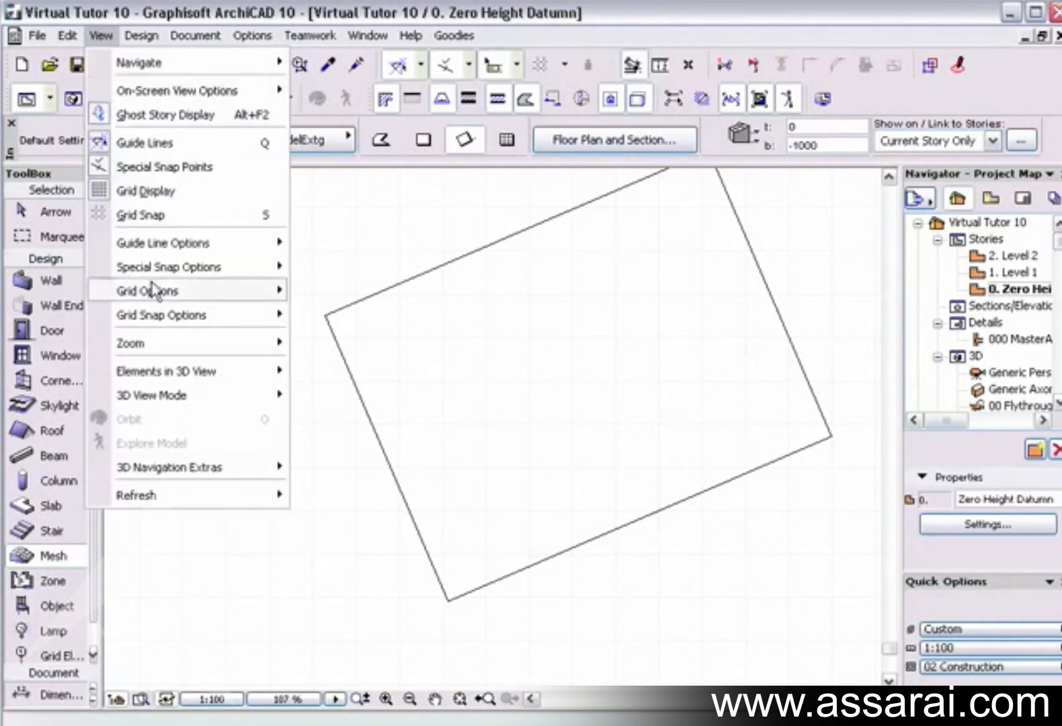
pyautogui.moveTo(156, 313)
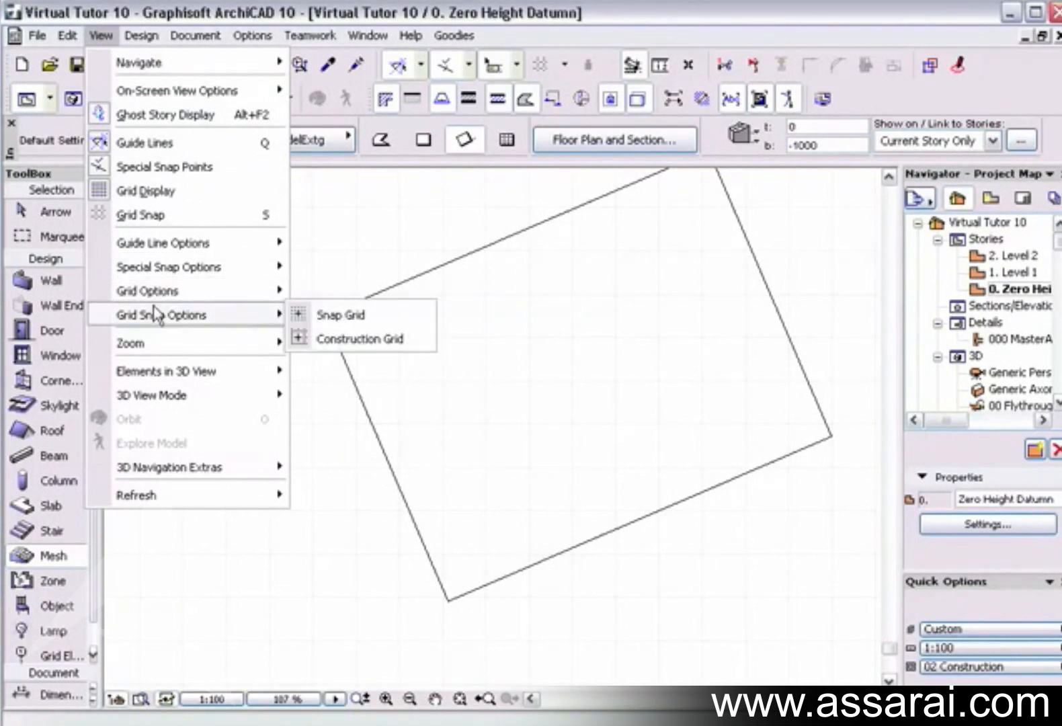
pyautogui.moveTo(161, 290)
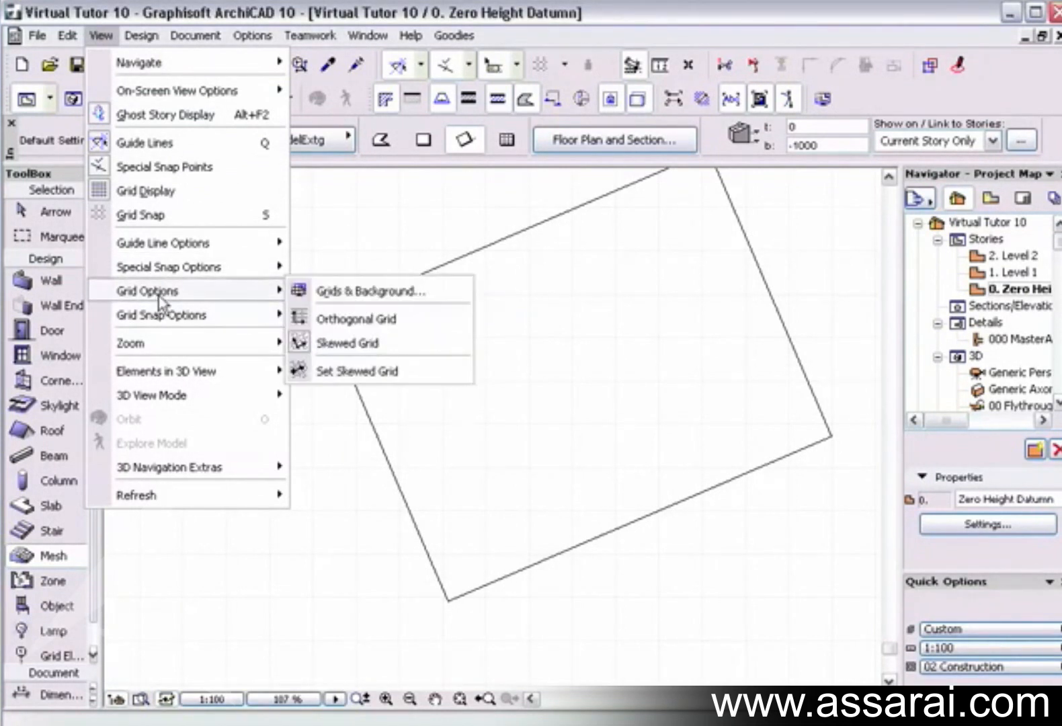
pyautogui.click(338, 372)
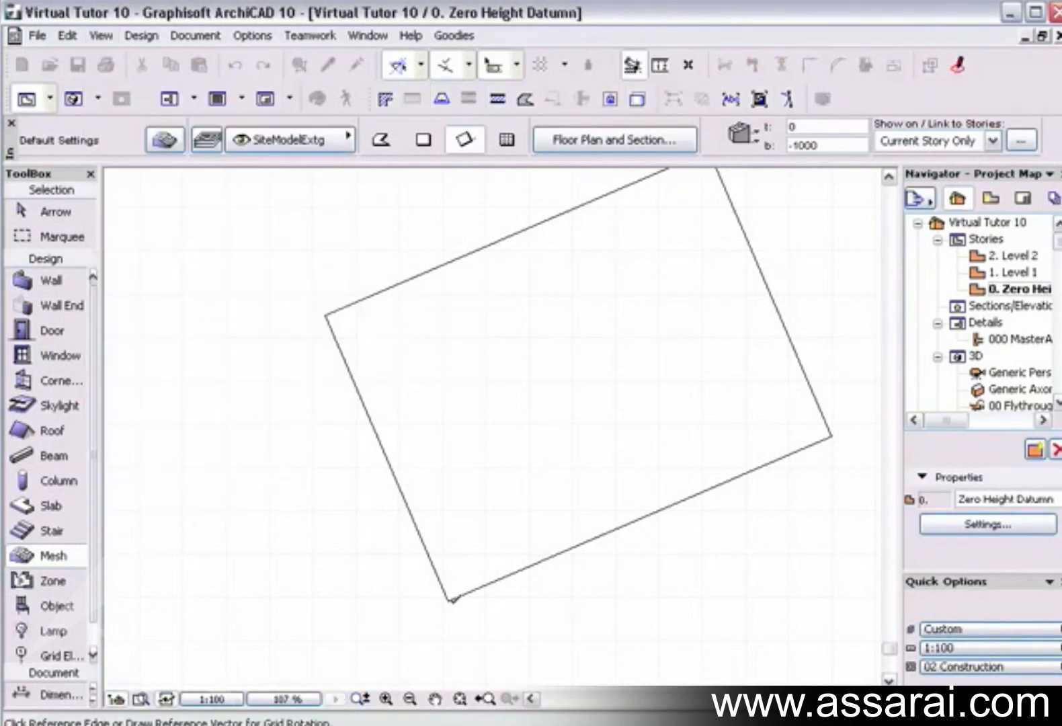
pyautogui.click(448, 599)
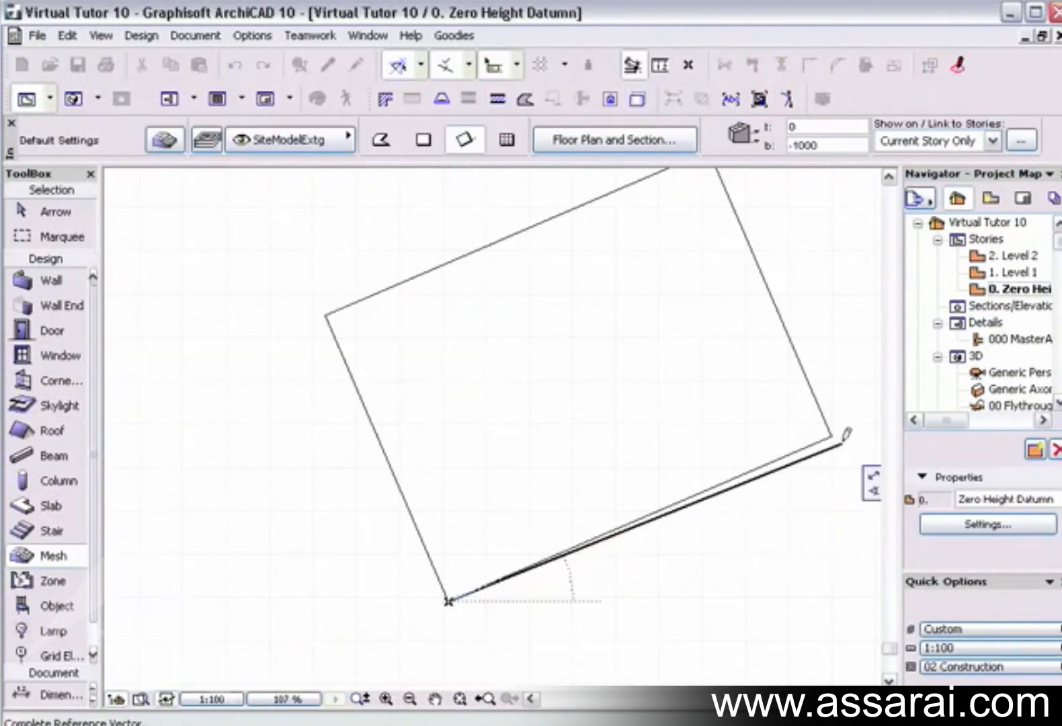
pyautogui.click(834, 435)
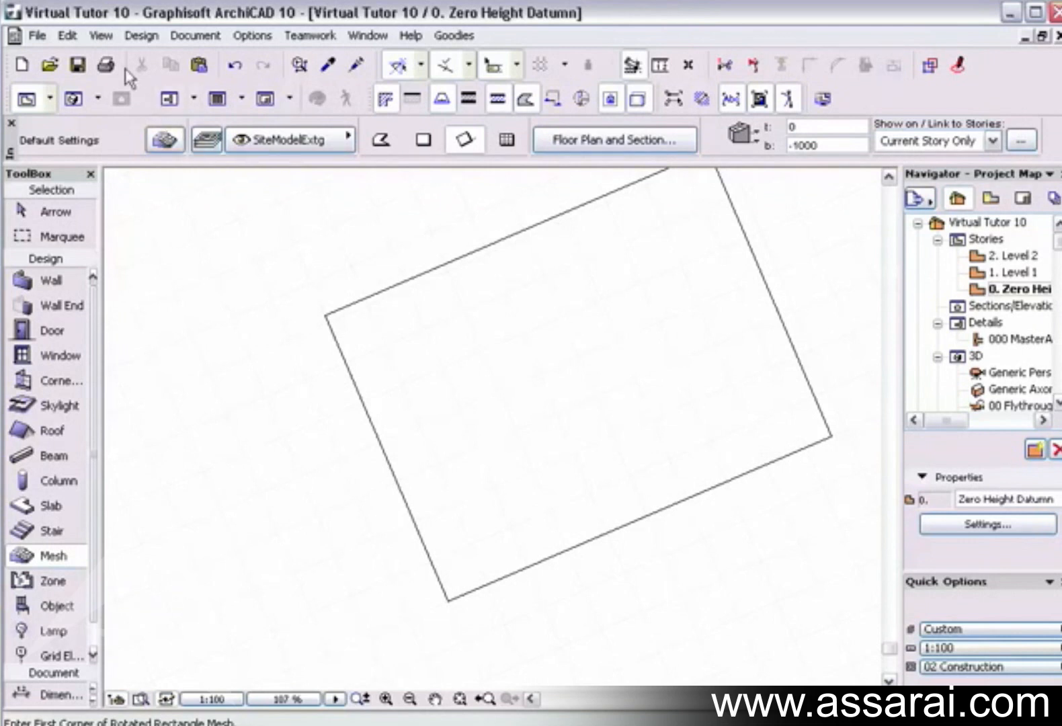
pyautogui.click(102, 35)
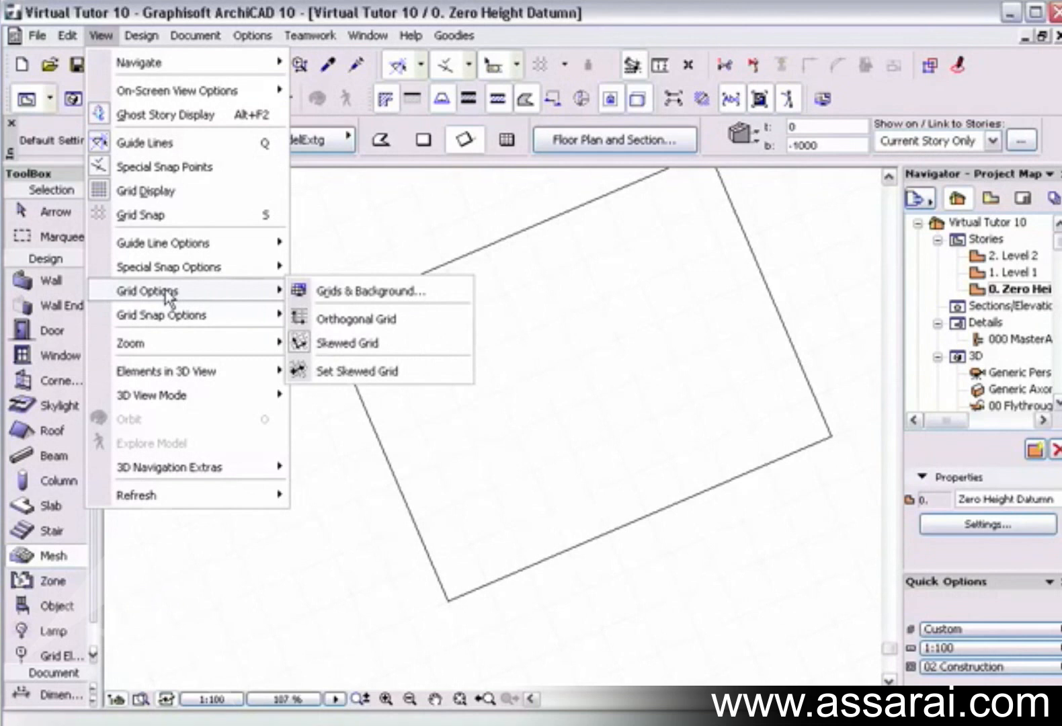
pyautogui.click(402, 321)
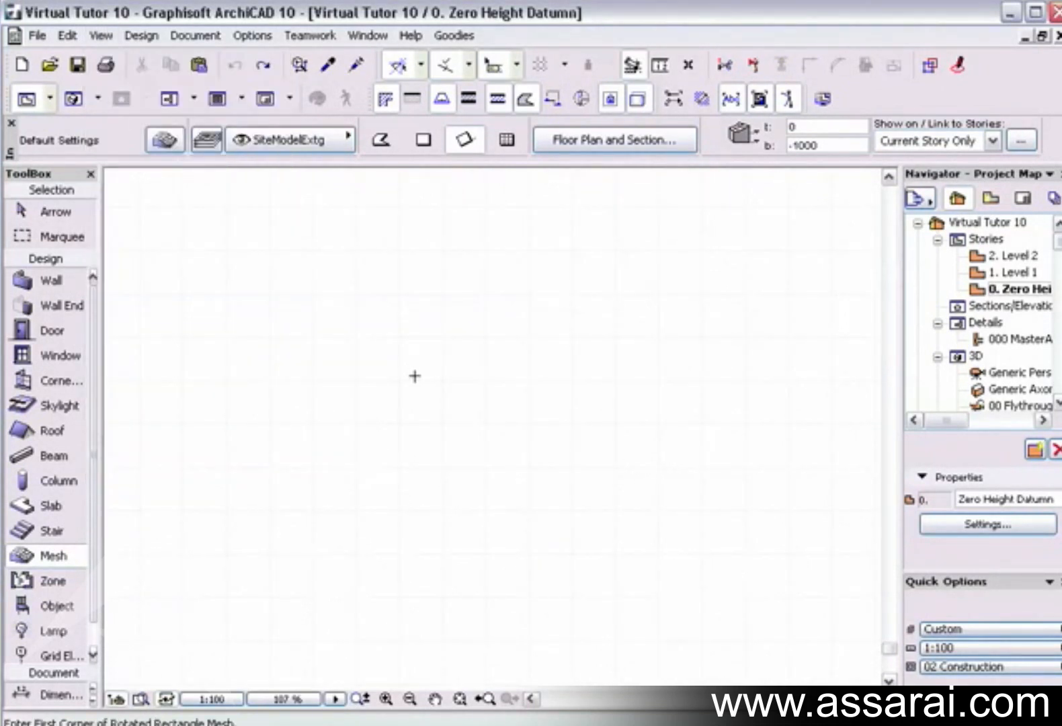
# Try the regular sloping method by drawing a large rectangular outline on the floor plan and centring the Regular Sloped Mesh dialog.
pyautogui.click(506, 139)
pyautogui.click(298, 581)
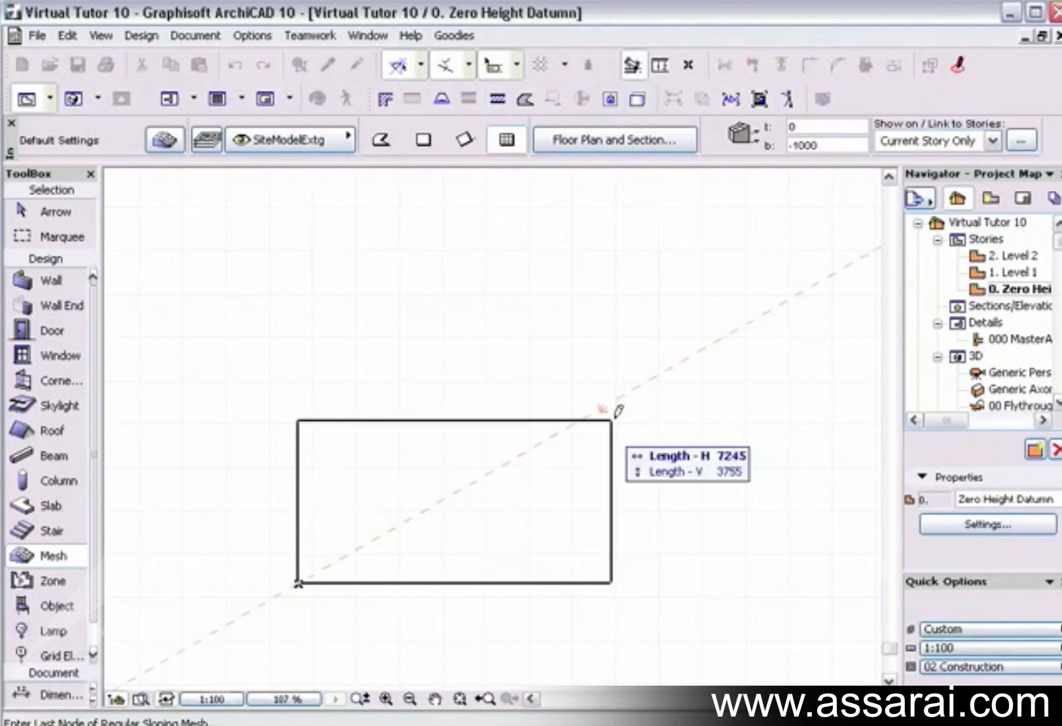
pyautogui.click(748, 224)
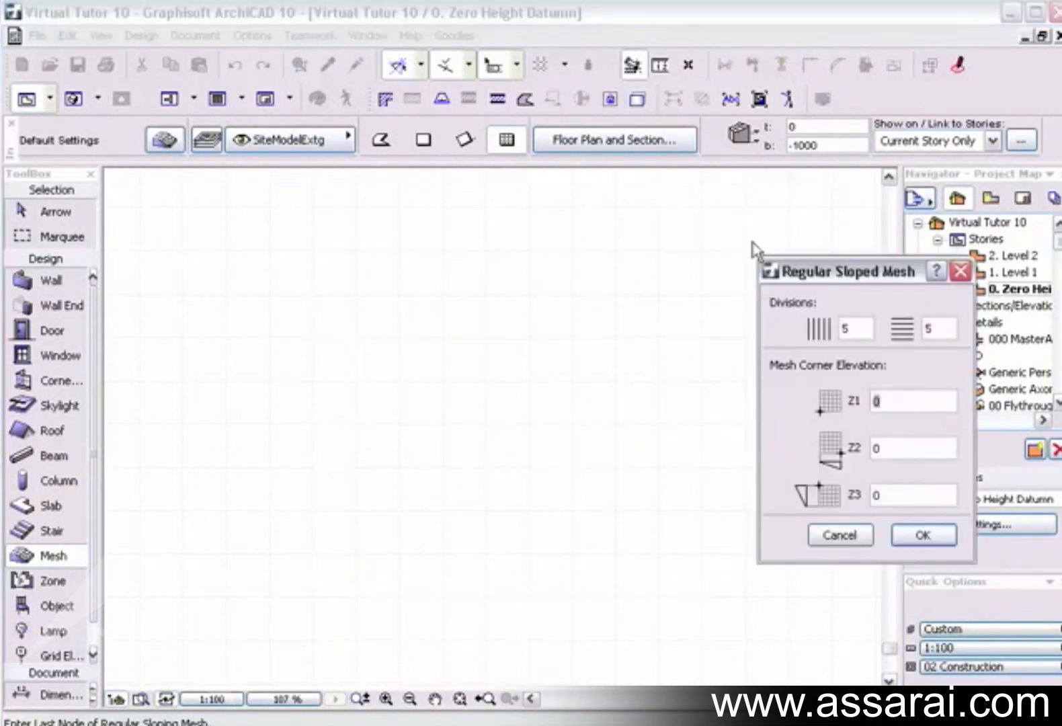
pyautogui.moveTo(827, 267); pyautogui.dragTo(511, 265)
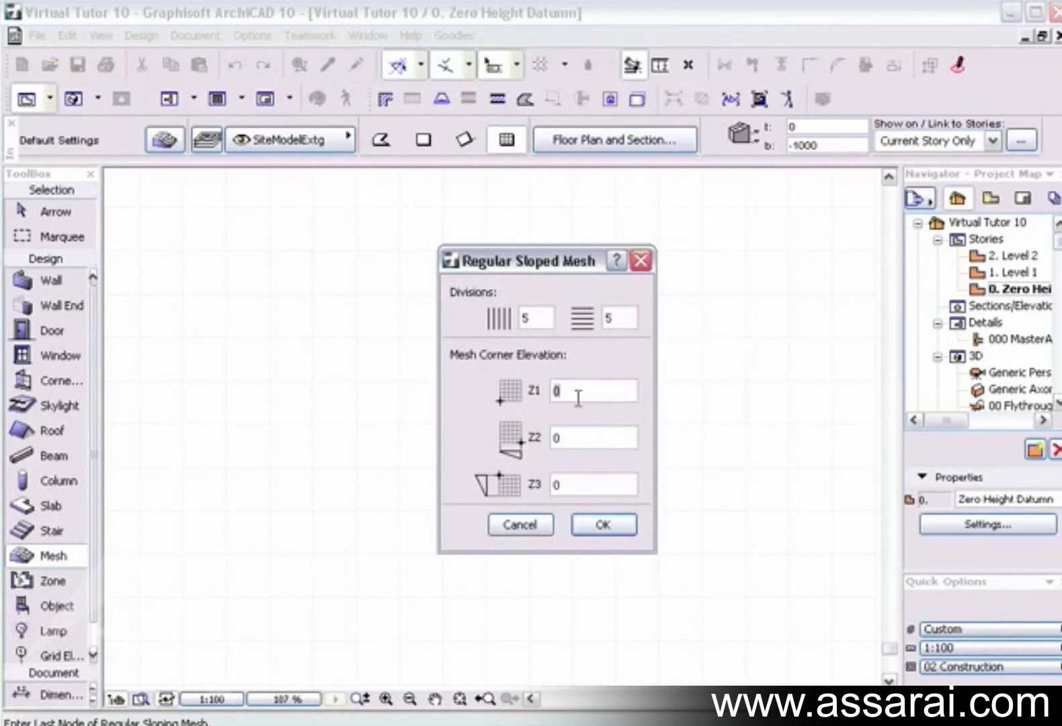
# Set corner elevations Z1 to 3000 and Z2 to 1000, enter a Z3 elevation, and create the sloping mesh.
pyautogui.write('3')
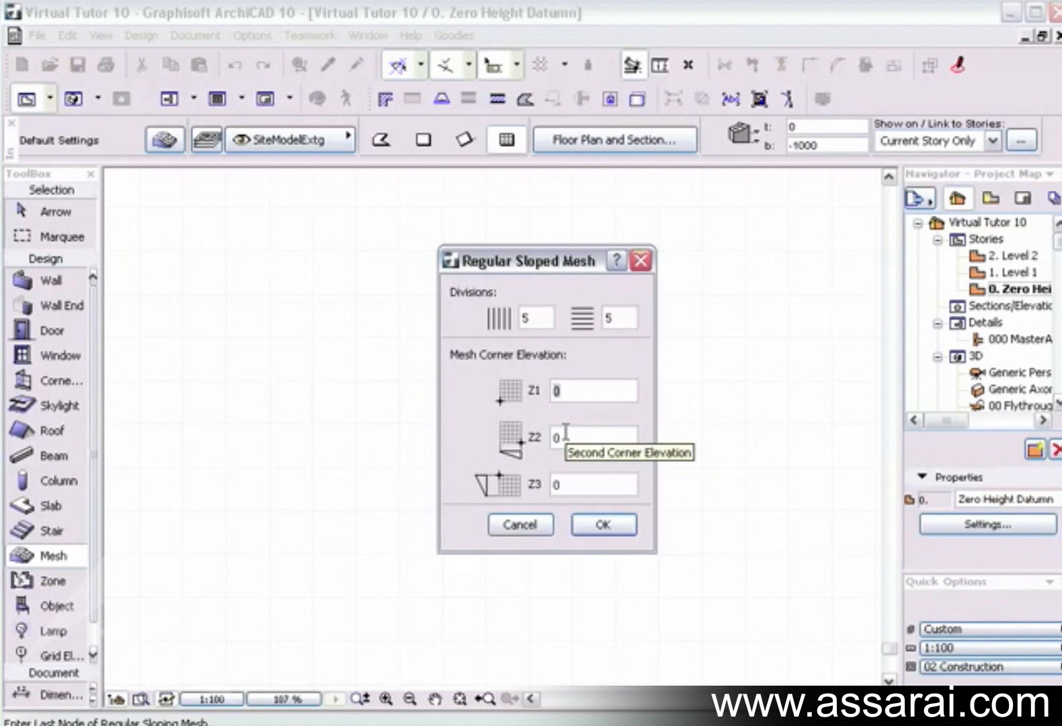
pyautogui.write('3000')
pyautogui.press('Tab')
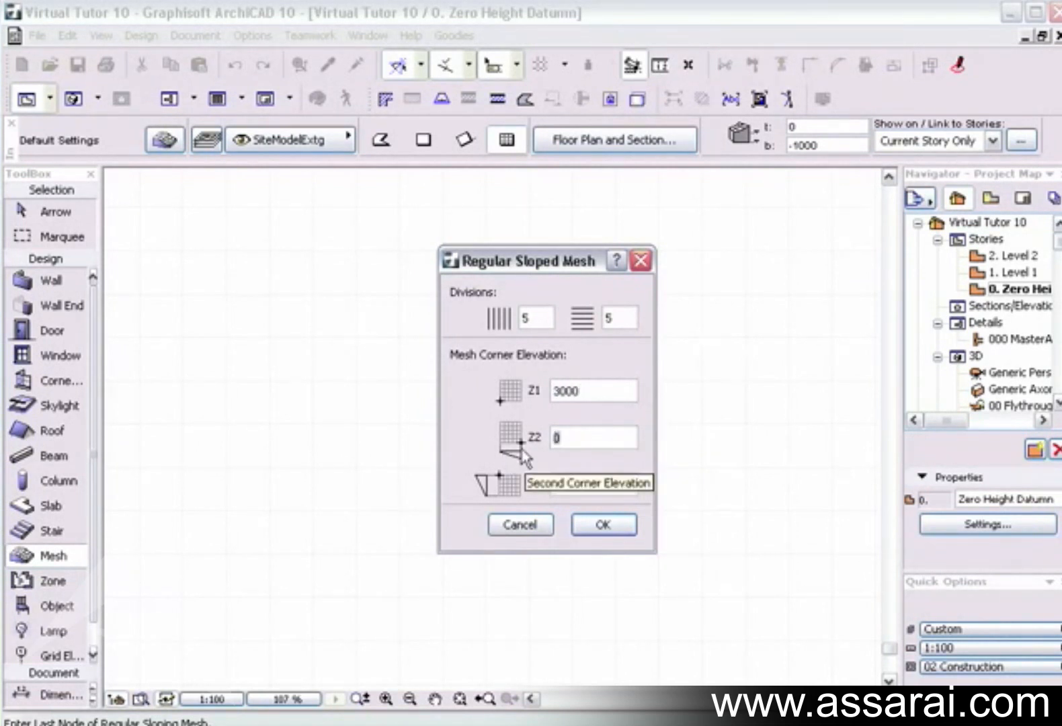
pyautogui.write('1000')
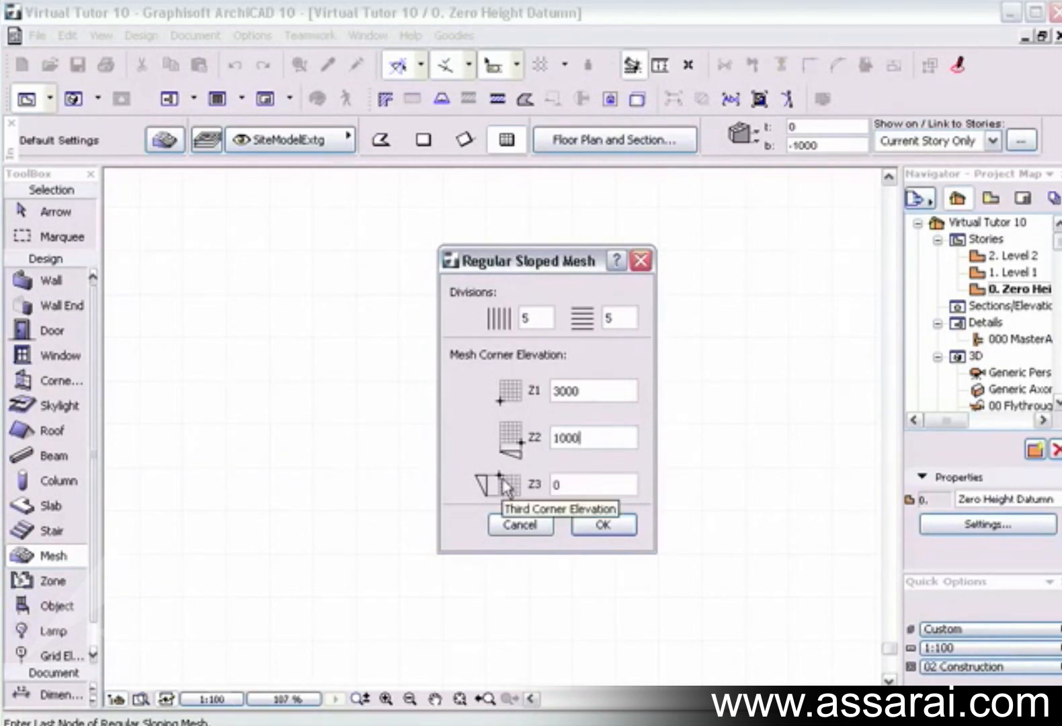
pyautogui.press('Tab')
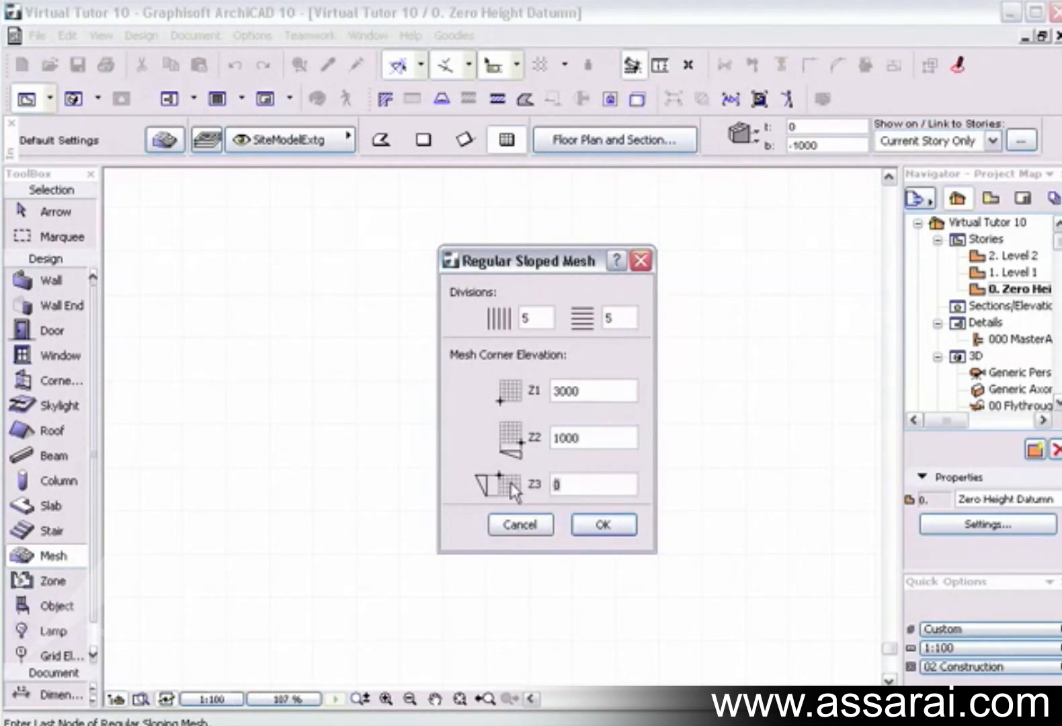
pyautogui.write('3')
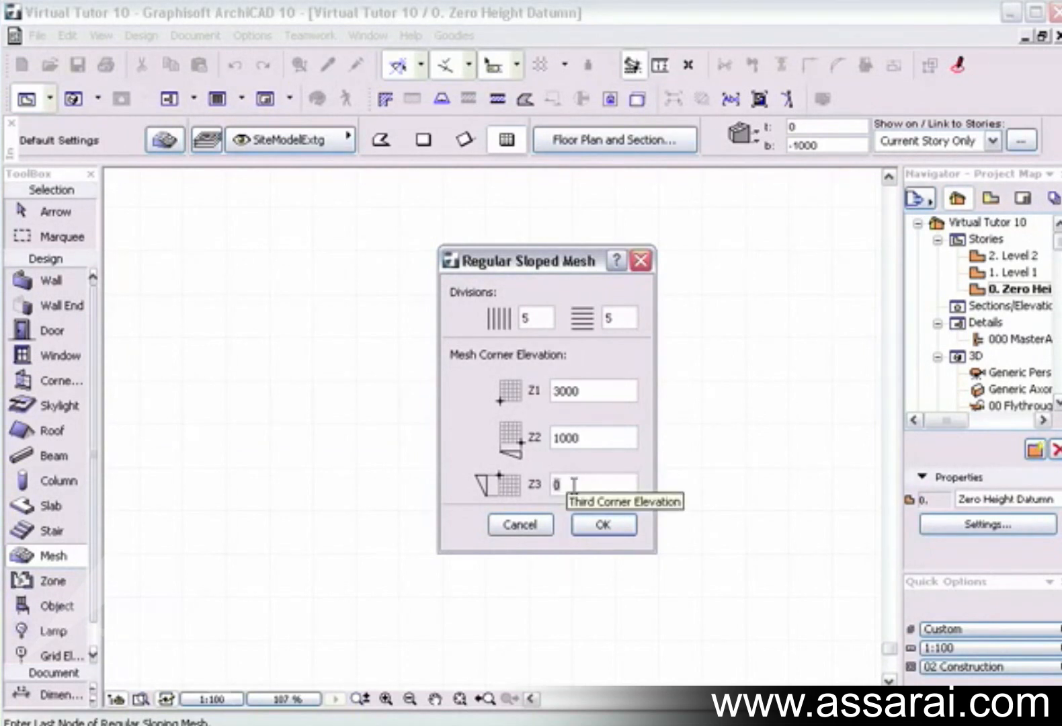
pyautogui.click(608, 526)
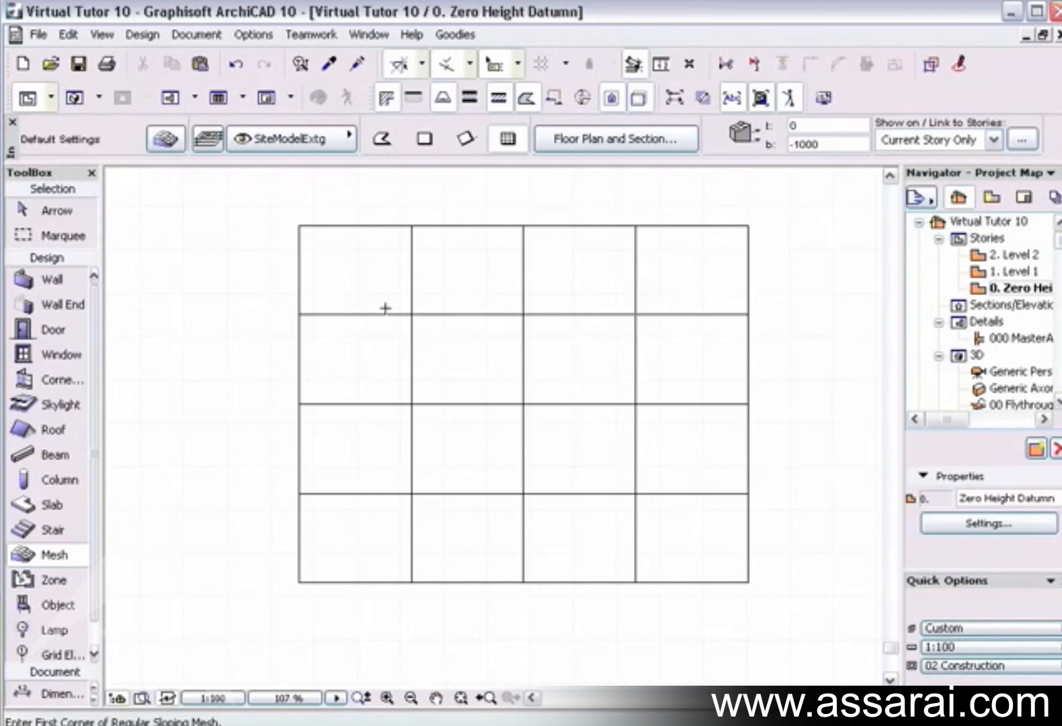
# Show the sloping mesh in 3D, select it, and raise its centre point freehand with Elevate Mesh Point.
pyautogui.press('F3')
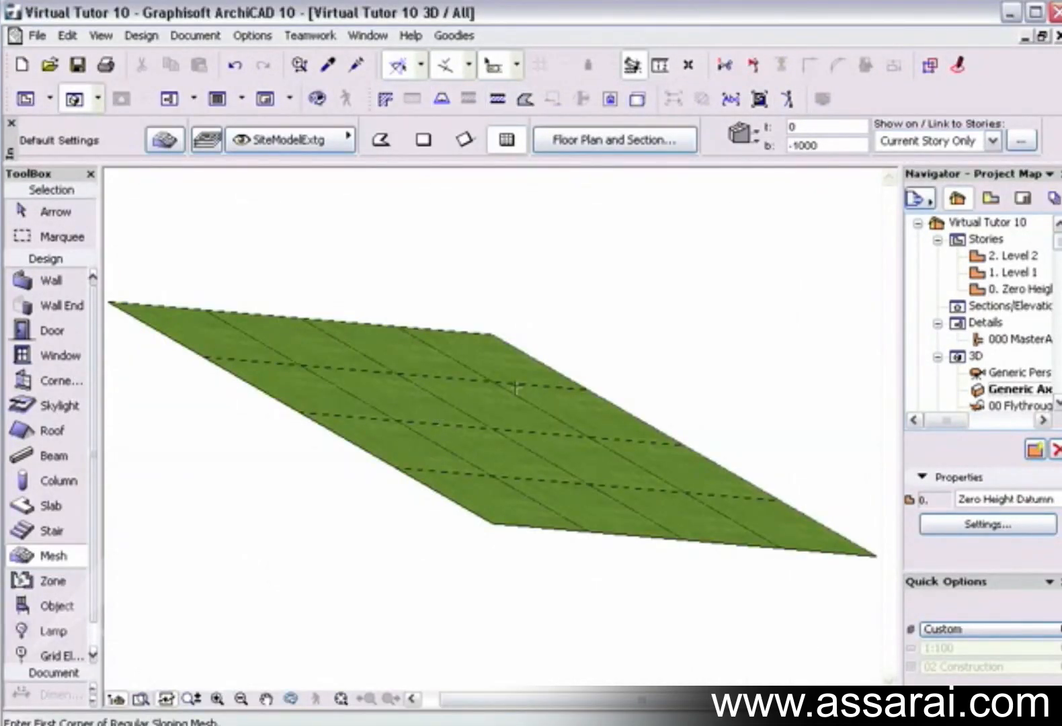
pyautogui.click(505, 439)
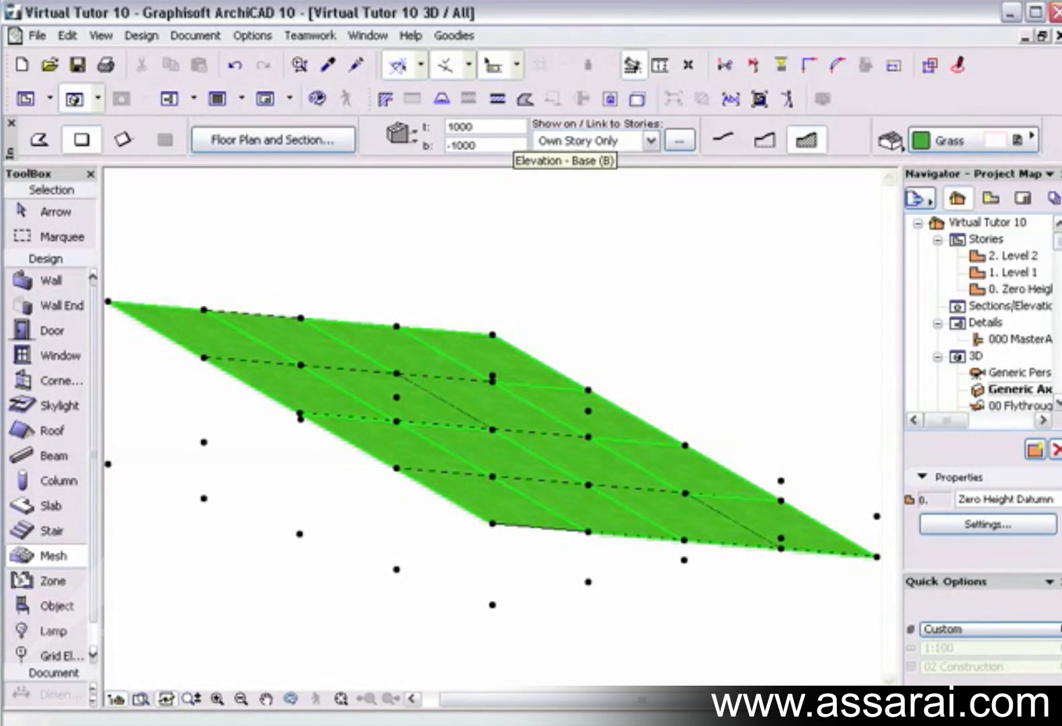
pyautogui.press('Escape')
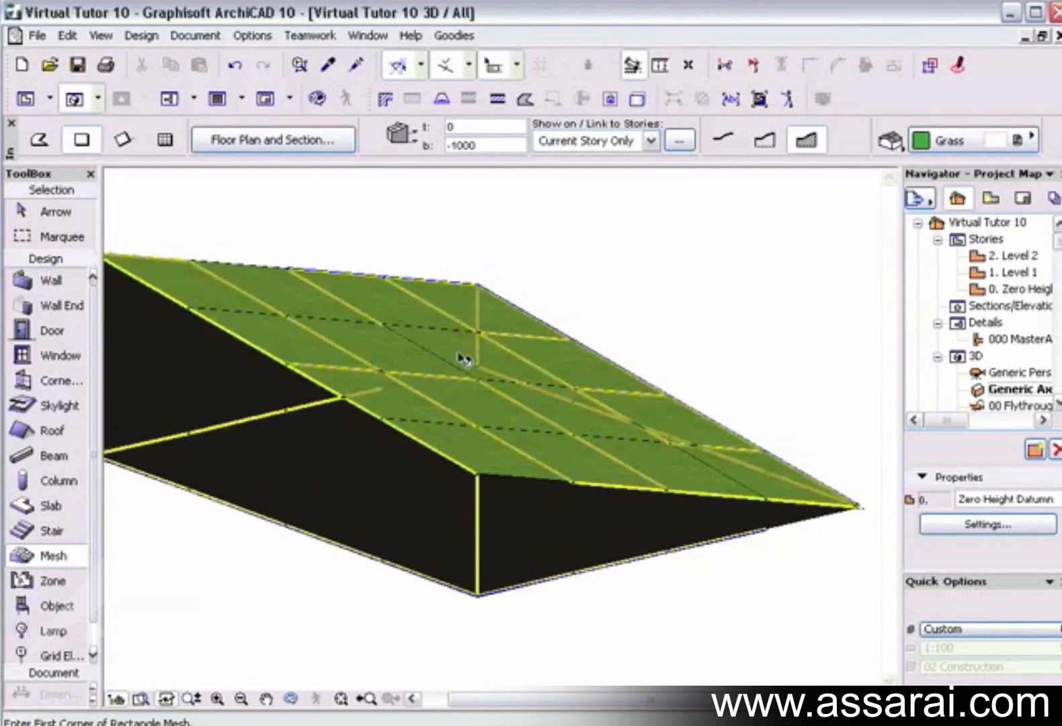
pyautogui.click(478, 359)
pyautogui.moveTo(492, 377); pyautogui.dragTo(547, 371, button='middle')
pyautogui.moveTo(524, 415)
pyautogui.keyDown('shift'); pyautogui.mouseDown(button='middle')
pyautogui.moveTo(442, 411)
pyautogui.moveTo(292, 330)
pyautogui.moveTo(593, 405)
pyautogui.moveTo(457, 399)
pyautogui.moveTo(545, 422)
pyautogui.moveTo(676, 422)
pyautogui.moveTo(732, 351)
pyautogui.moveTo(693, 449)
pyautogui.moveTo(728, 438)
pyautogui.mouseUp(button='middle'); pyautogui.keyUp('shift')
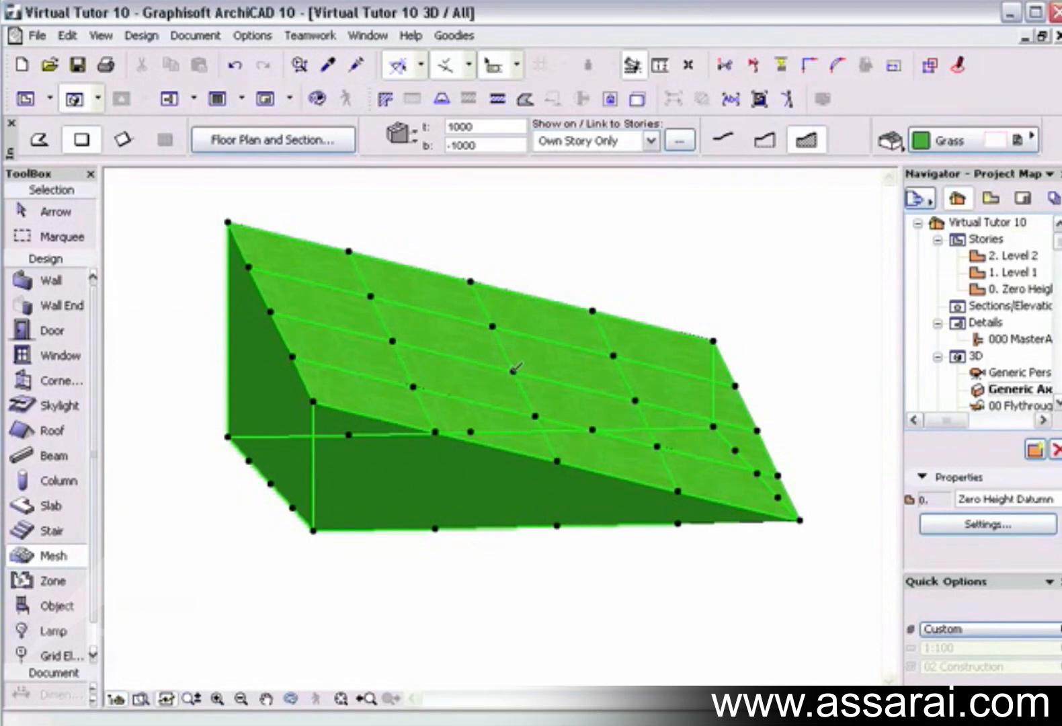
pyautogui.click(514, 369)
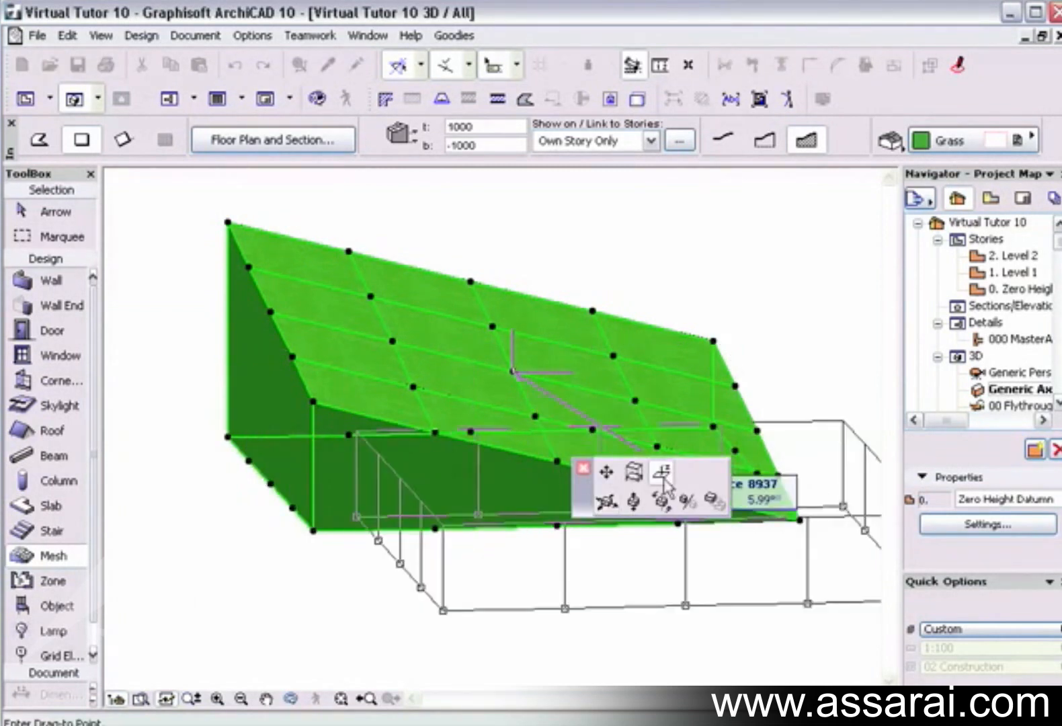
pyautogui.click(668, 479)
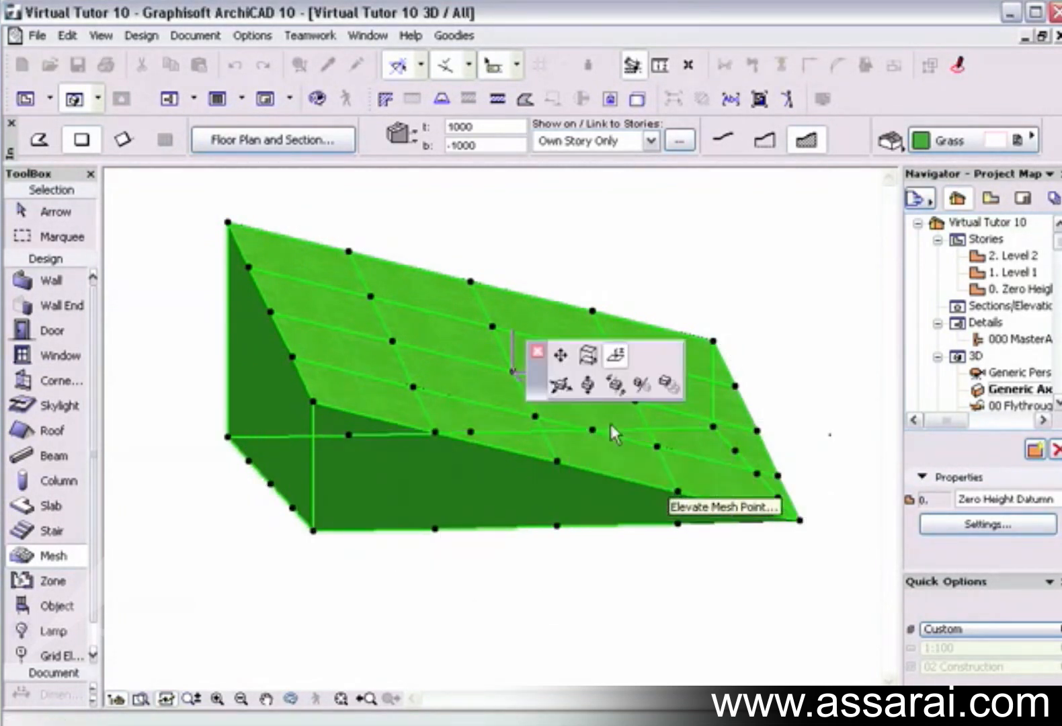
pyautogui.click(526, 314)
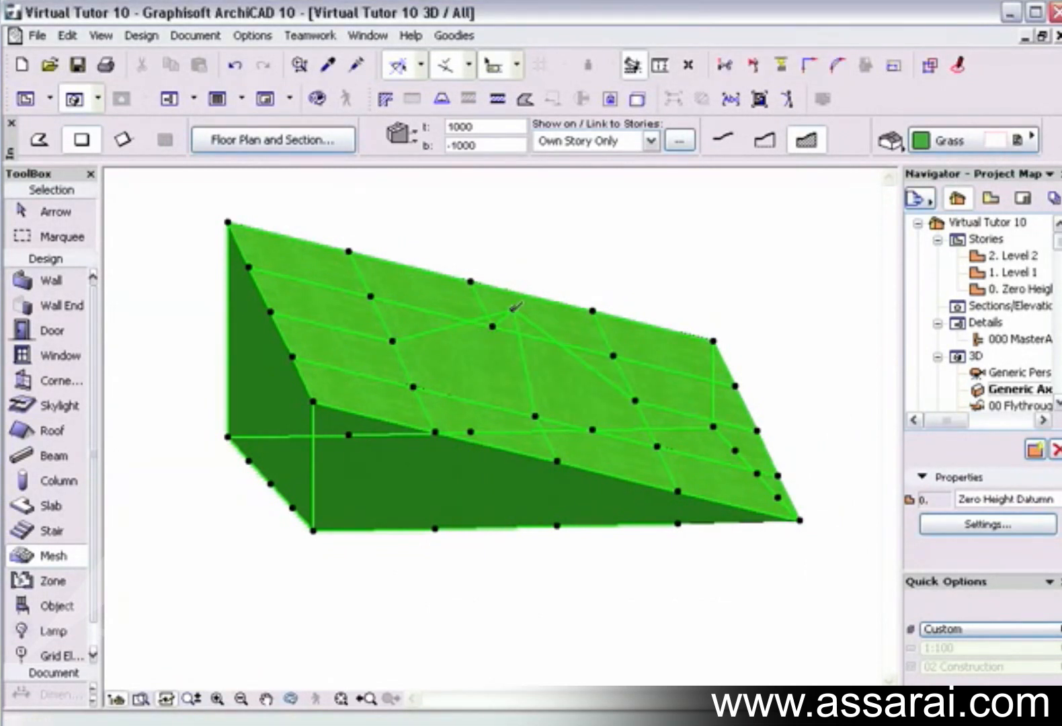
# Elevate the mesh's centre point by a further 2000, view the peak from another side, and undo the point's elevation changes.
pyautogui.click(515, 308)
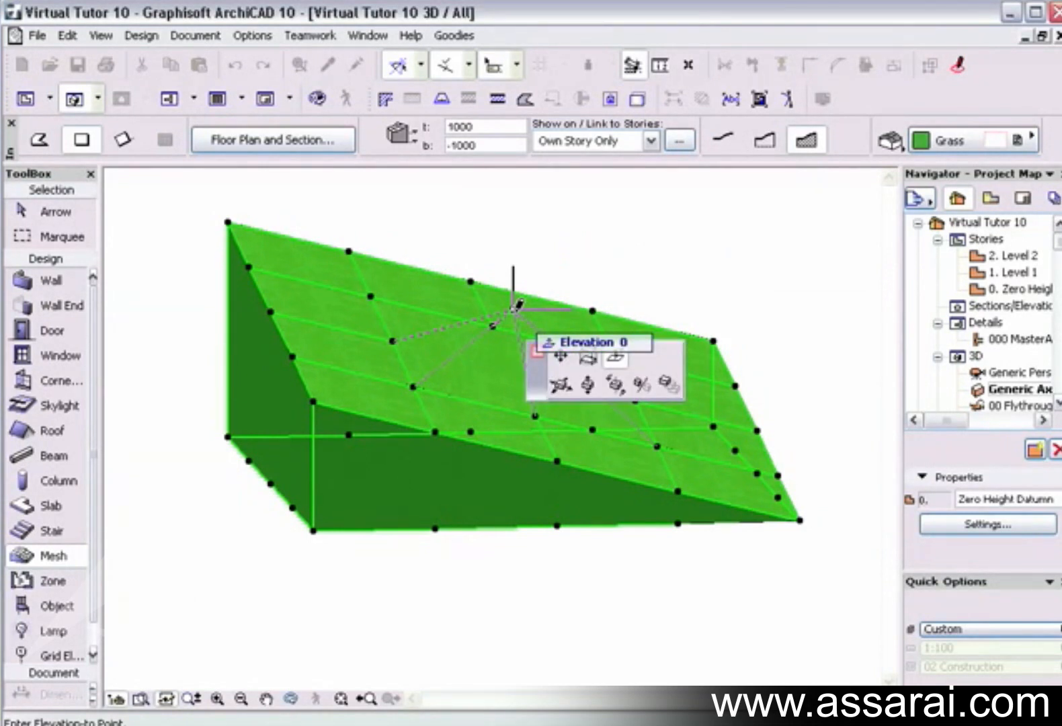
pyautogui.write('2000')
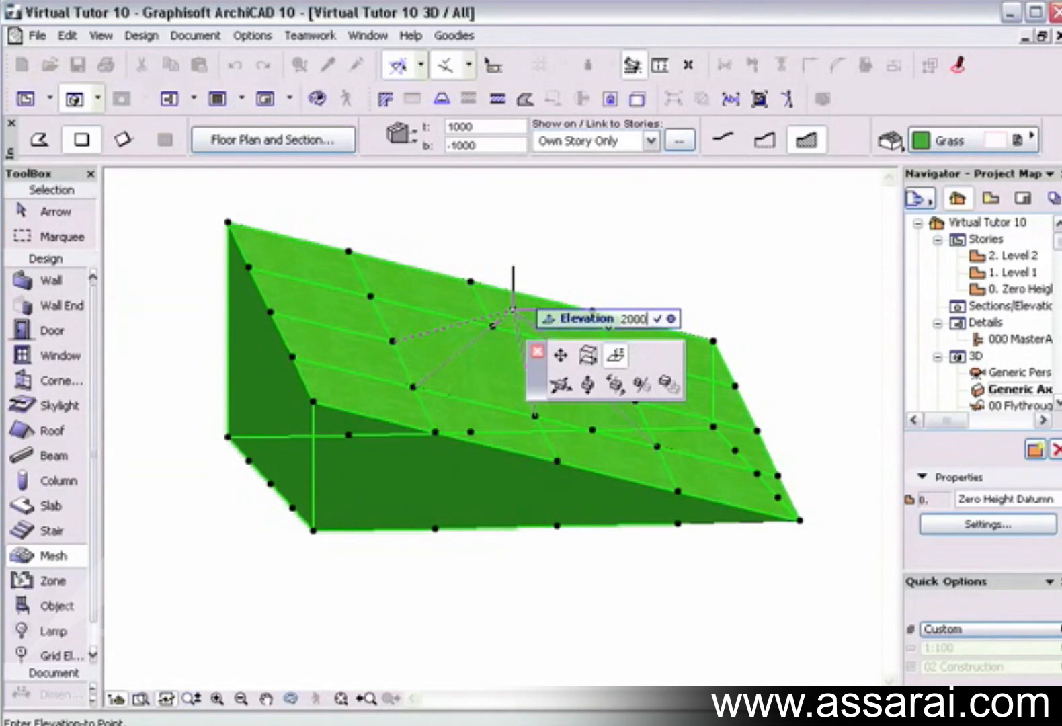
pyautogui.press('Return')
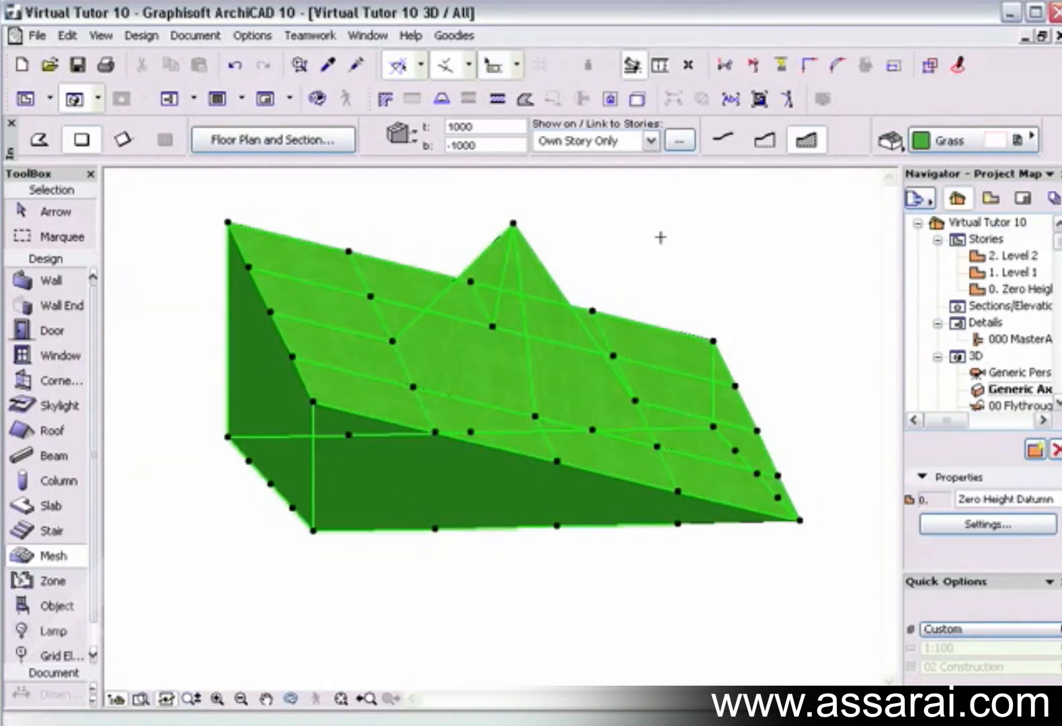
pyautogui.moveTo(613, 320)
pyautogui.keyDown('shift'); pyautogui.mouseDown(button='middle')
pyautogui.moveTo(486, 346)
pyautogui.moveTo(422, 325)
pyautogui.moveTo(346, 244)
pyautogui.mouseUp(button='middle'); pyautogui.keyUp('shift')
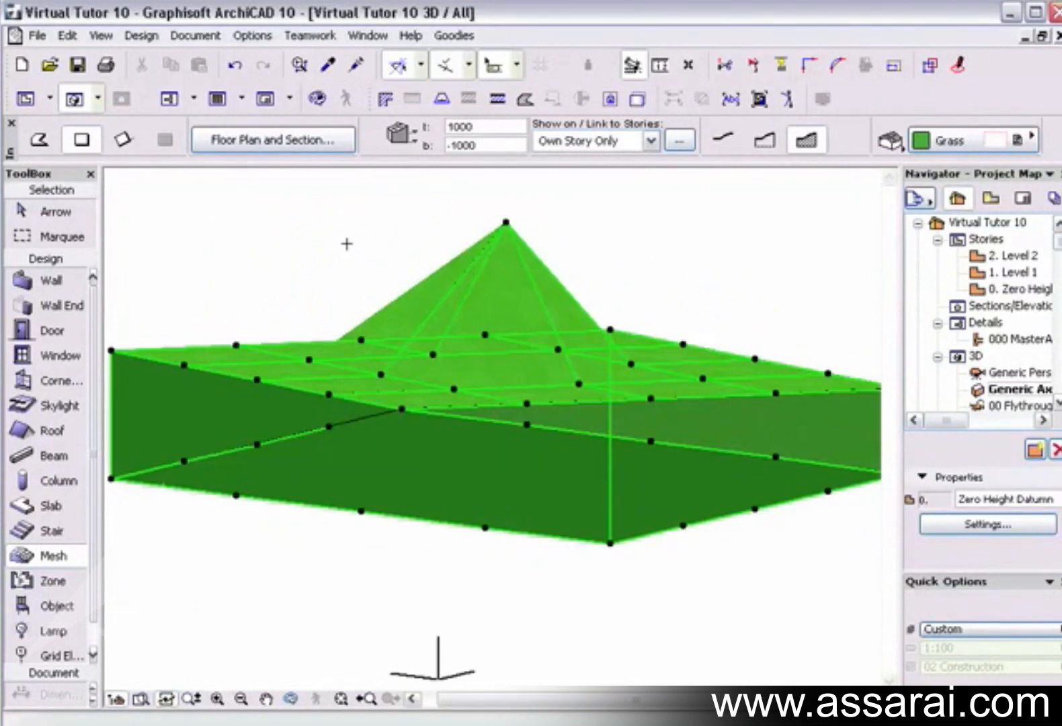
pyautogui.hotkey('ctrl', 'z')
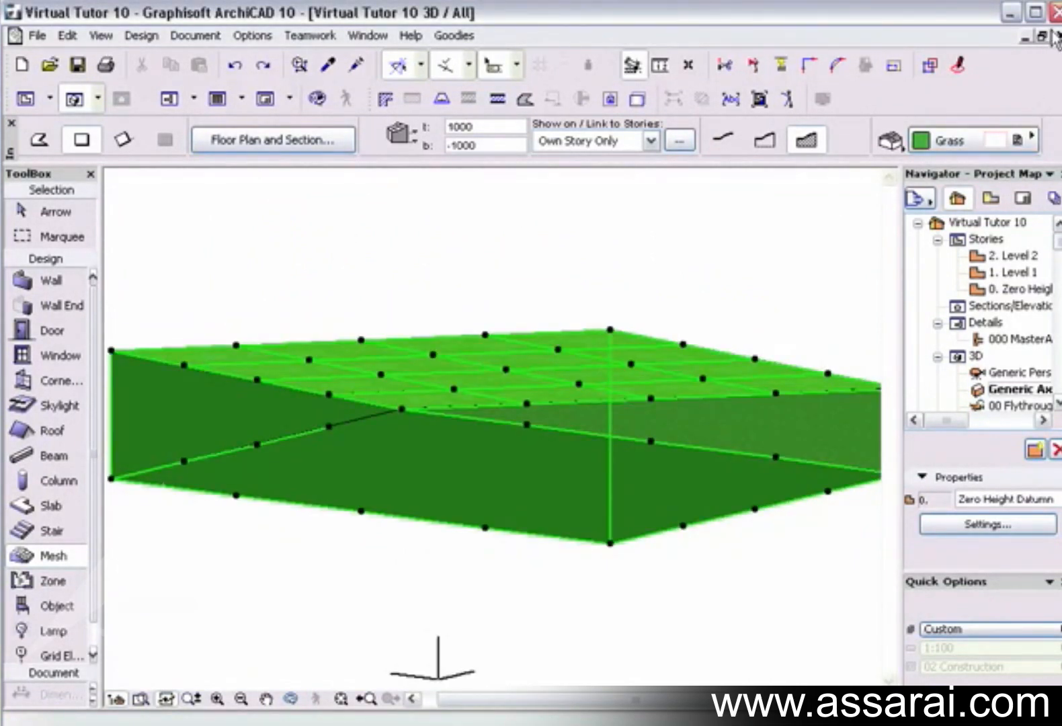
# Return to the floor plan and delete the regular sloping mesh.
pyautogui.click(1057, 36)
pyautogui.keyDown('shift'); pyautogui.click(576, 405); pyautogui.keyUp('shift')
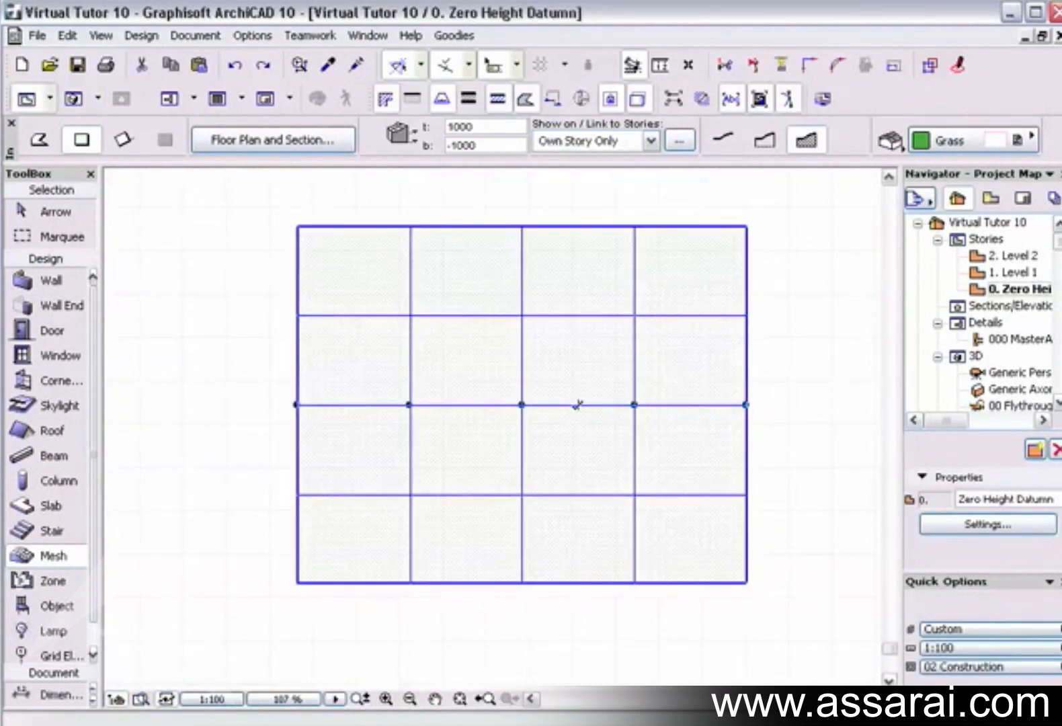
pyautogui.press('Delete')
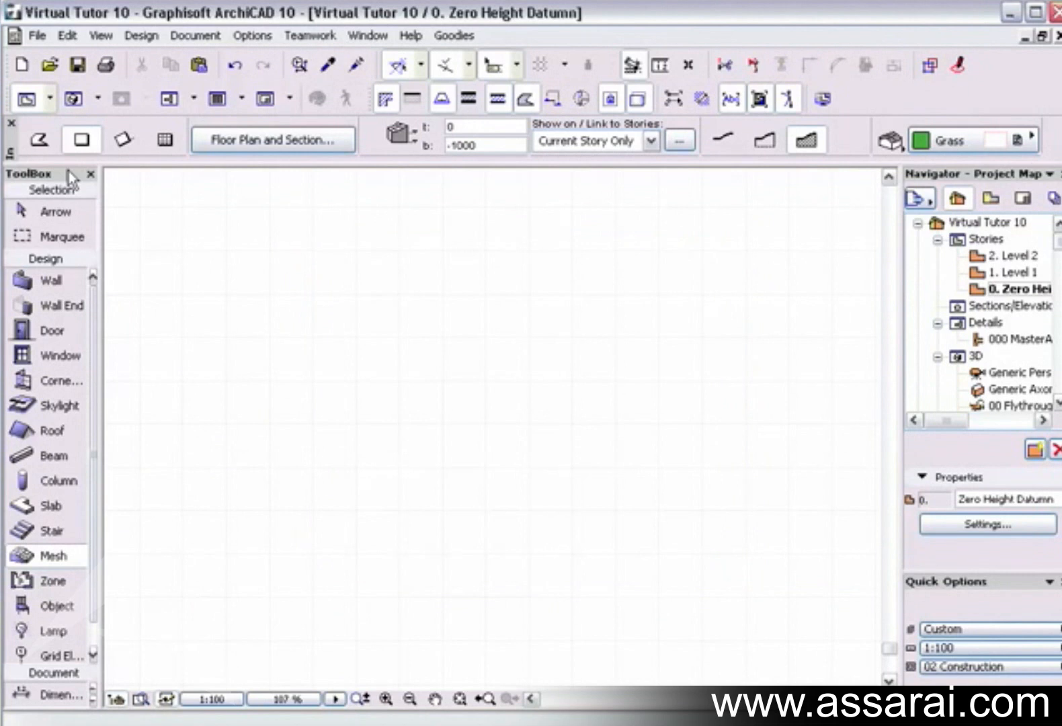
# Draw a four-sided polygonal mesh across most of the floor plan, inspect it in 3D, and return to the plan.
pyautogui.click(39, 139)
pyautogui.click(166, 203)
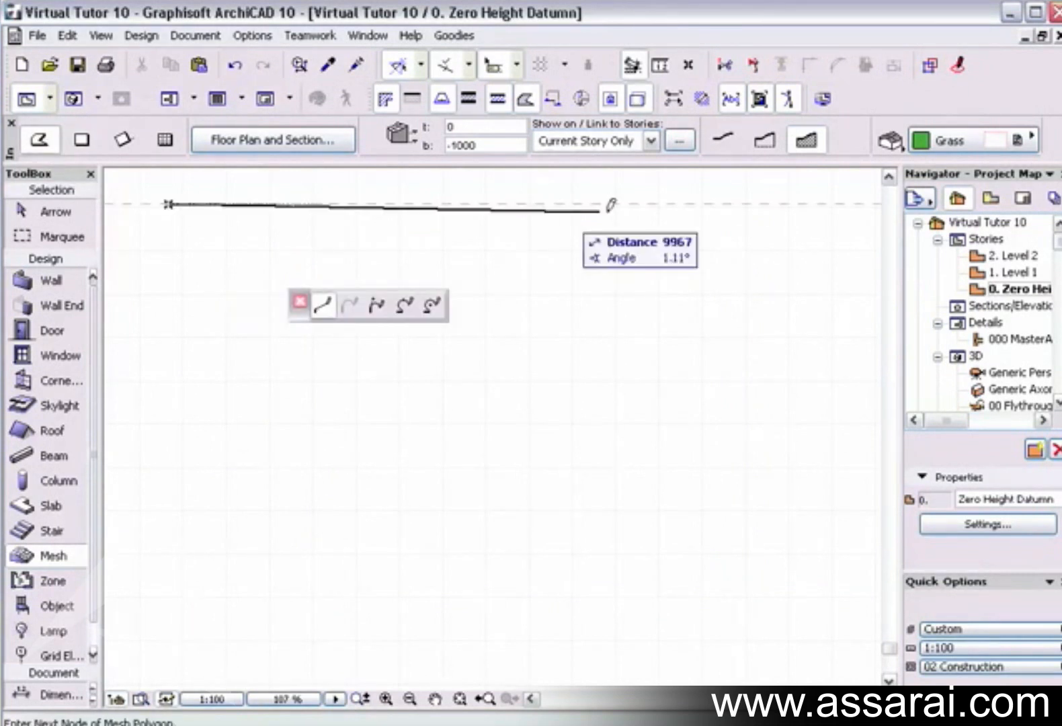
pyautogui.click(841, 191)
pyautogui.click(831, 669)
pyautogui.click(131, 645)
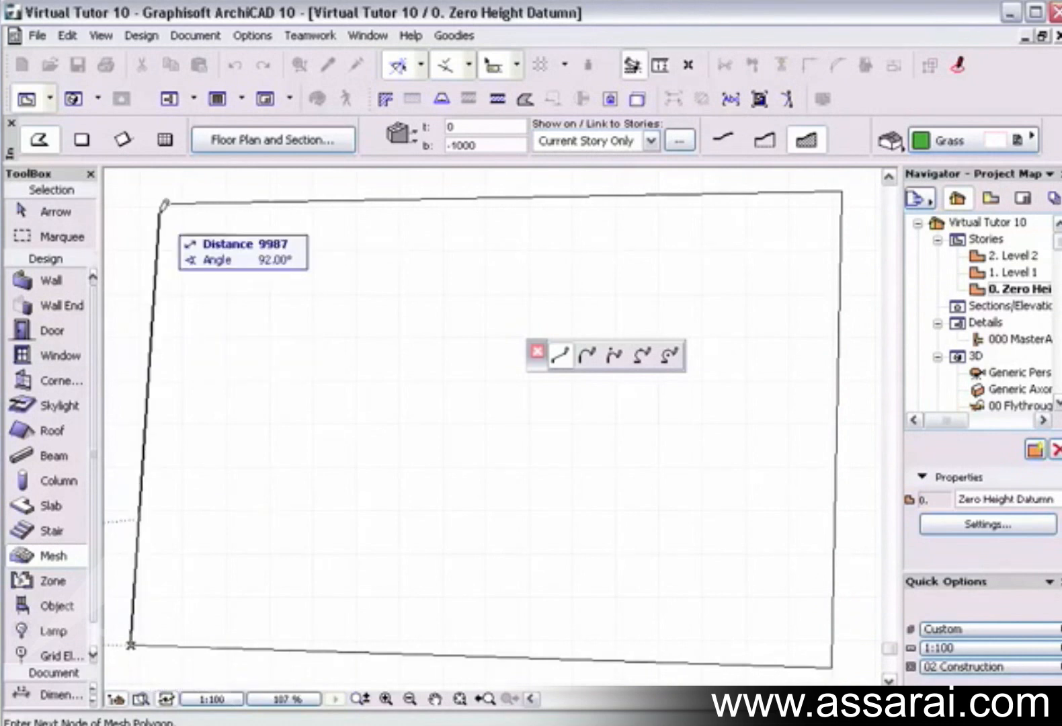
pyautogui.click(167, 203)
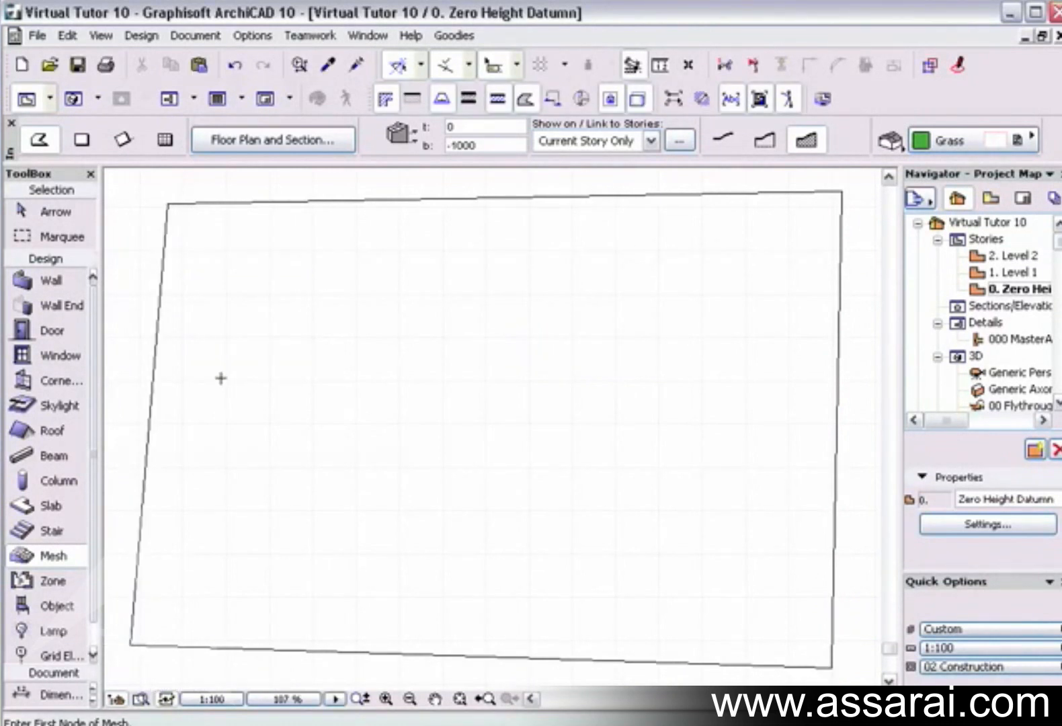
pyautogui.press('F3')
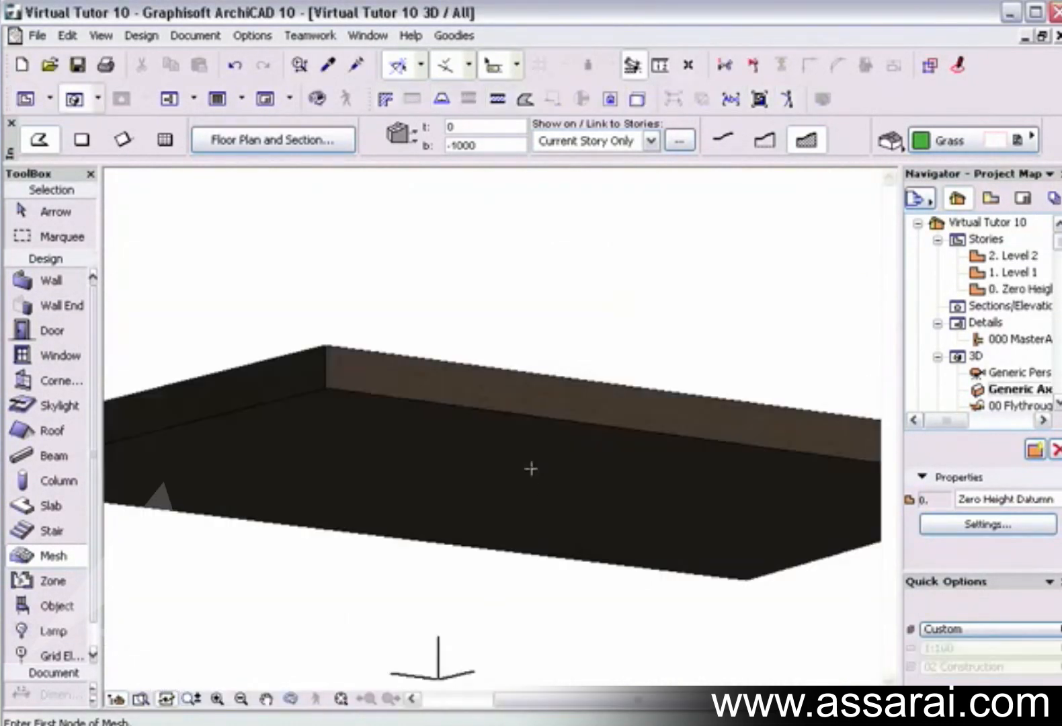
pyautogui.keyDown('shift'); pyautogui.moveTo(532, 438); pyautogui.dragTo(498, 533, button='middle'); pyautogui.keyUp('shift')
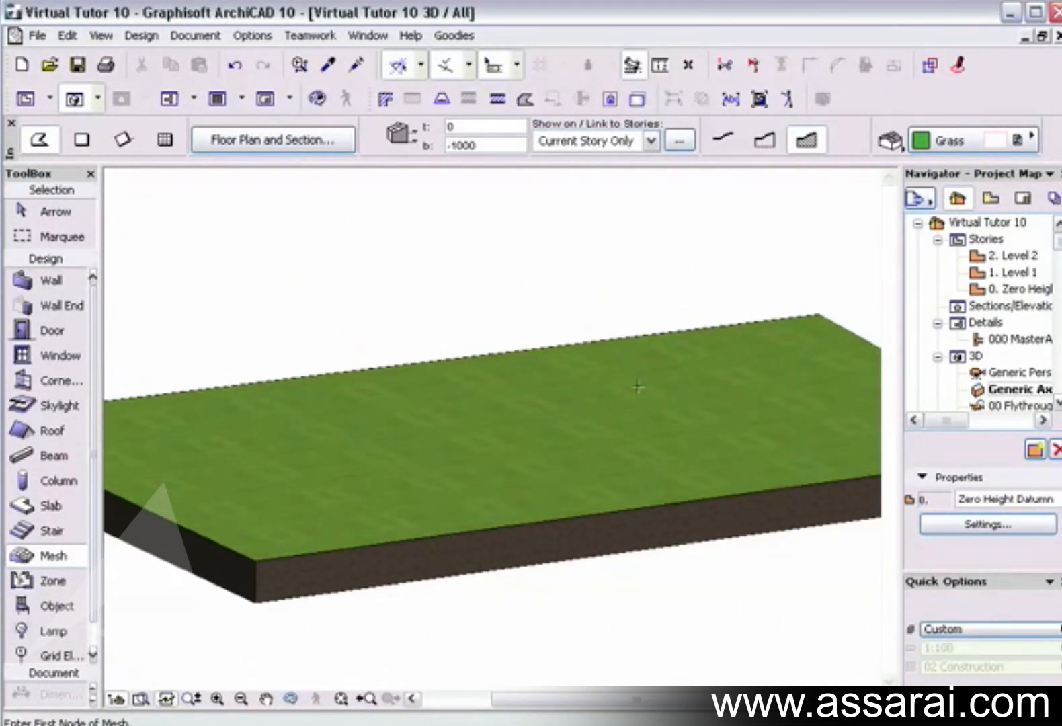
pyautogui.click(1058, 37)
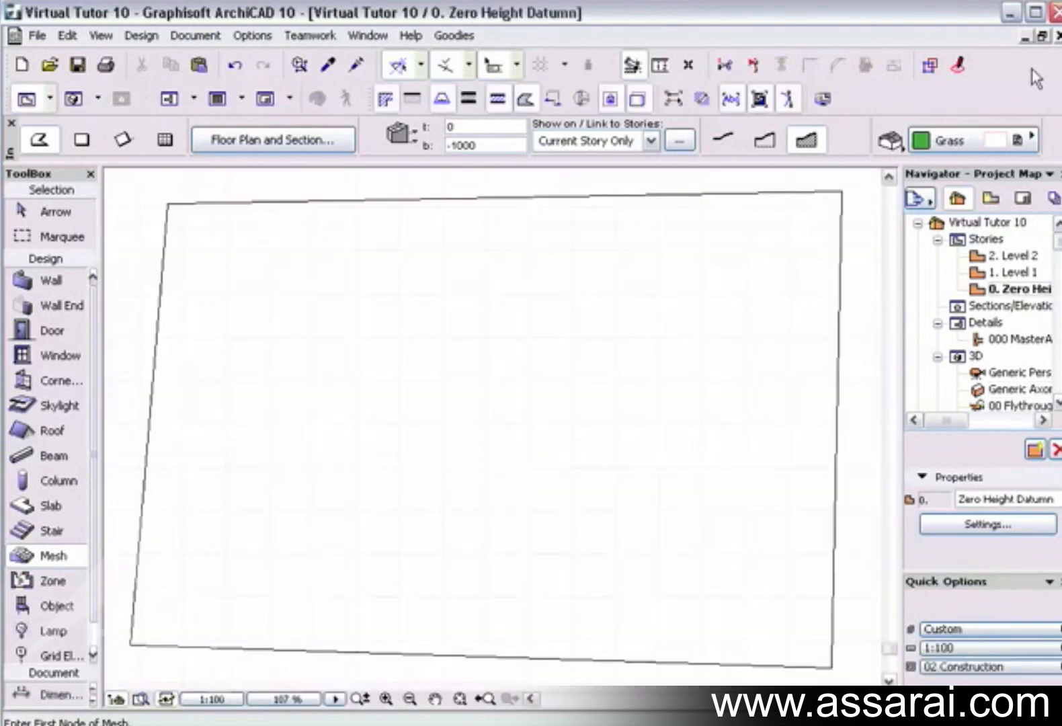
# Draw an S-shaped contour spline down the left part of the mesh, extending beyond its upper and lower edges.
pyautogui.scroll(-1, 284, 458)
pyautogui.moveTo(287, 460); pyautogui.dragTo(333, 472, button='middle')
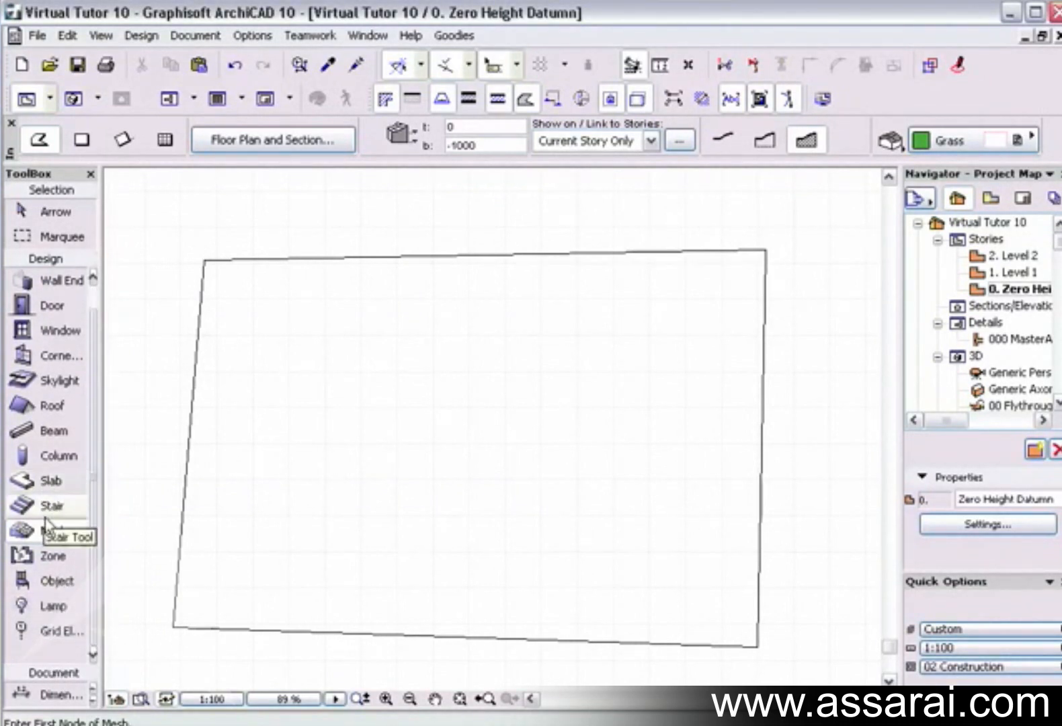
pyautogui.scroll(-5, 52, 694)
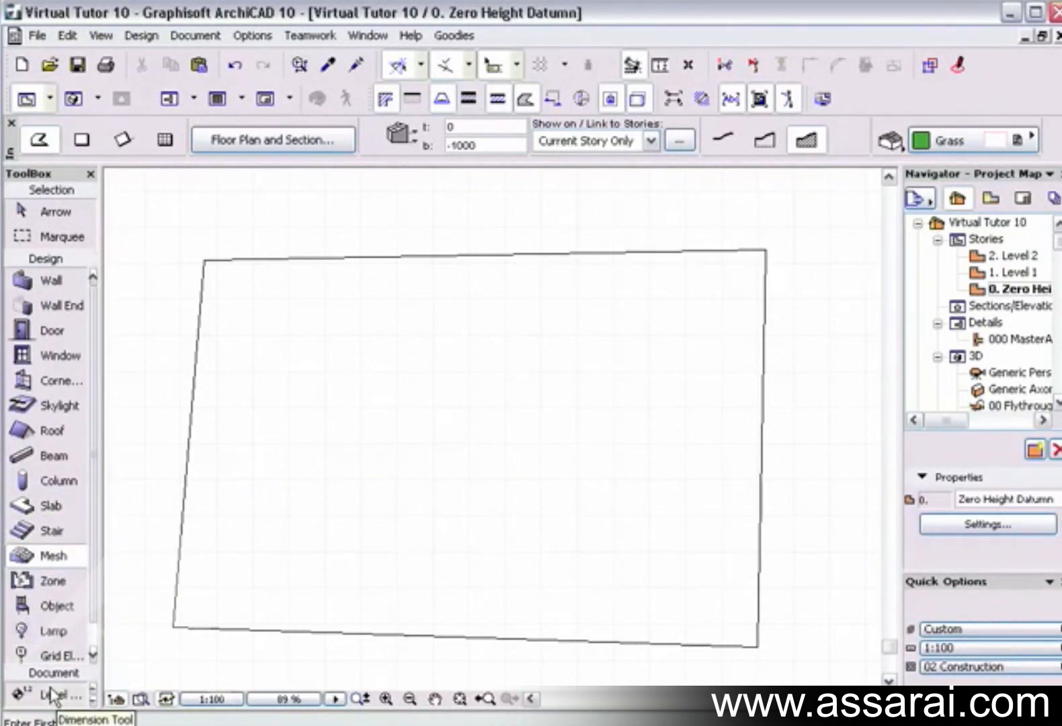
pyautogui.click(54, 695)
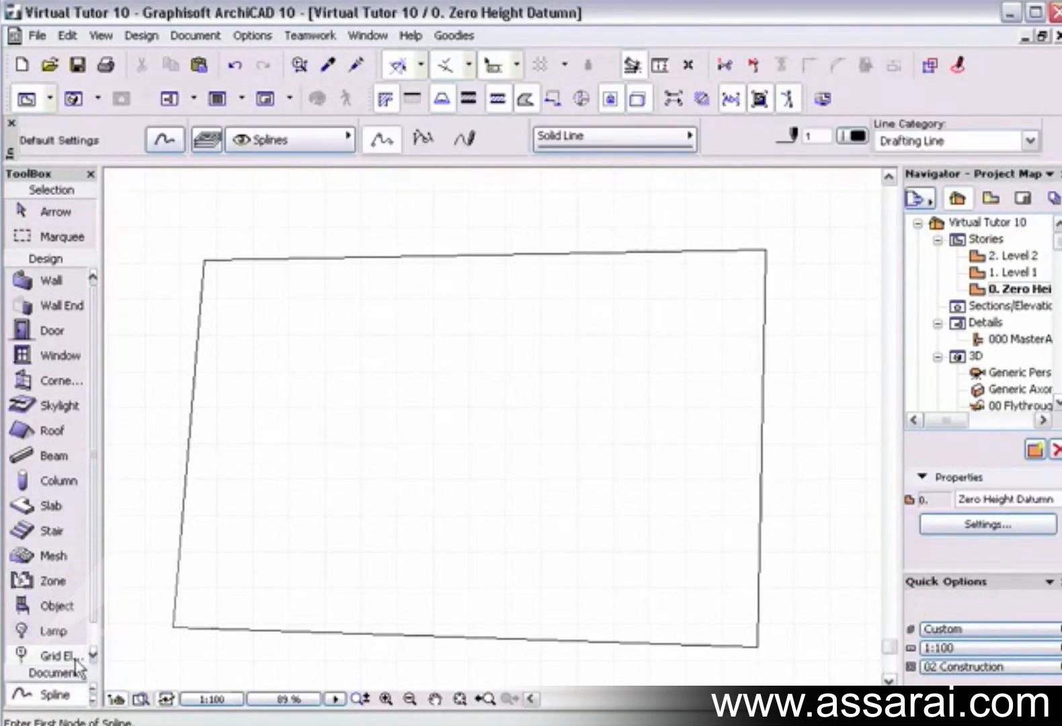
pyautogui.click(256, 214)
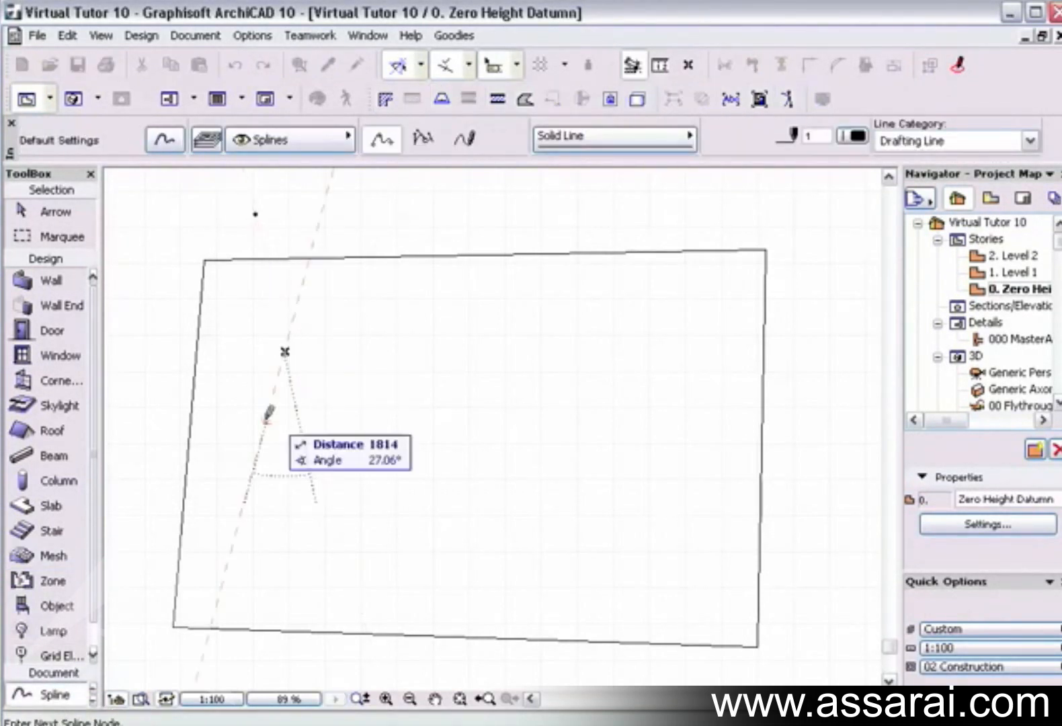
pyautogui.click(241, 457)
pyautogui.doubleClick(279, 652)
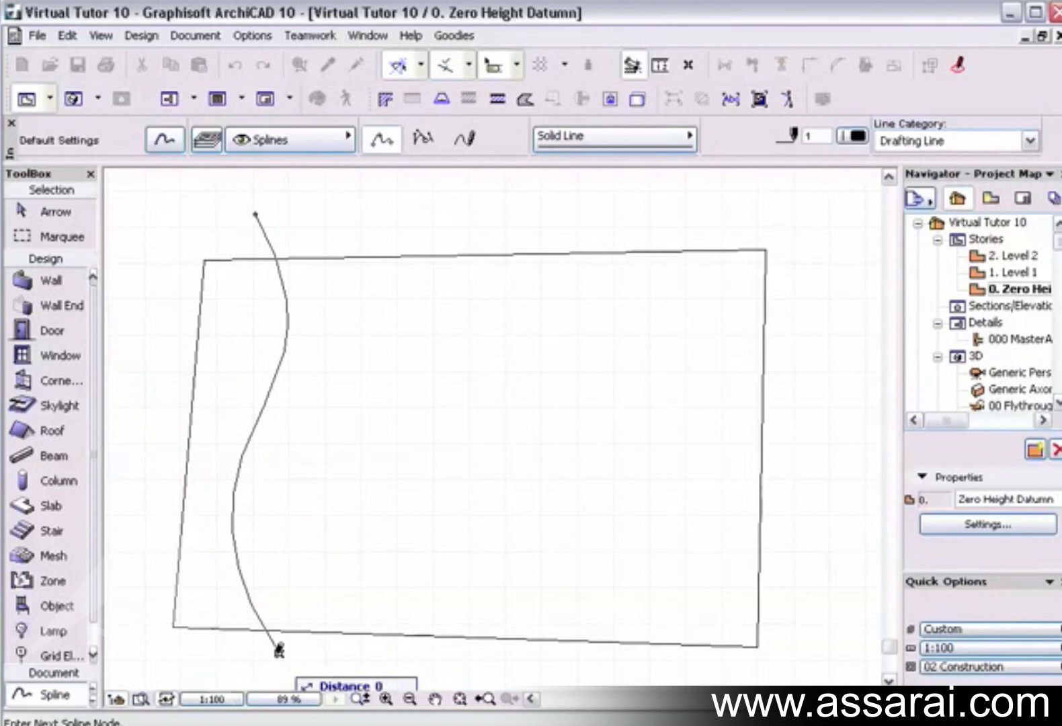
# Draw a second wavy contour spline to the right of the first, crossing the mesh from above its upper edge to below its lower edge.
pyautogui.click(343, 209)
pyautogui.click(426, 338)
pyautogui.click(380, 474)
pyautogui.click(458, 669)
pyautogui.click(458, 666)
# Draw a closed, roughly circular contour spline inside the lower-right part of the mesh.
pyautogui.click(591, 481)
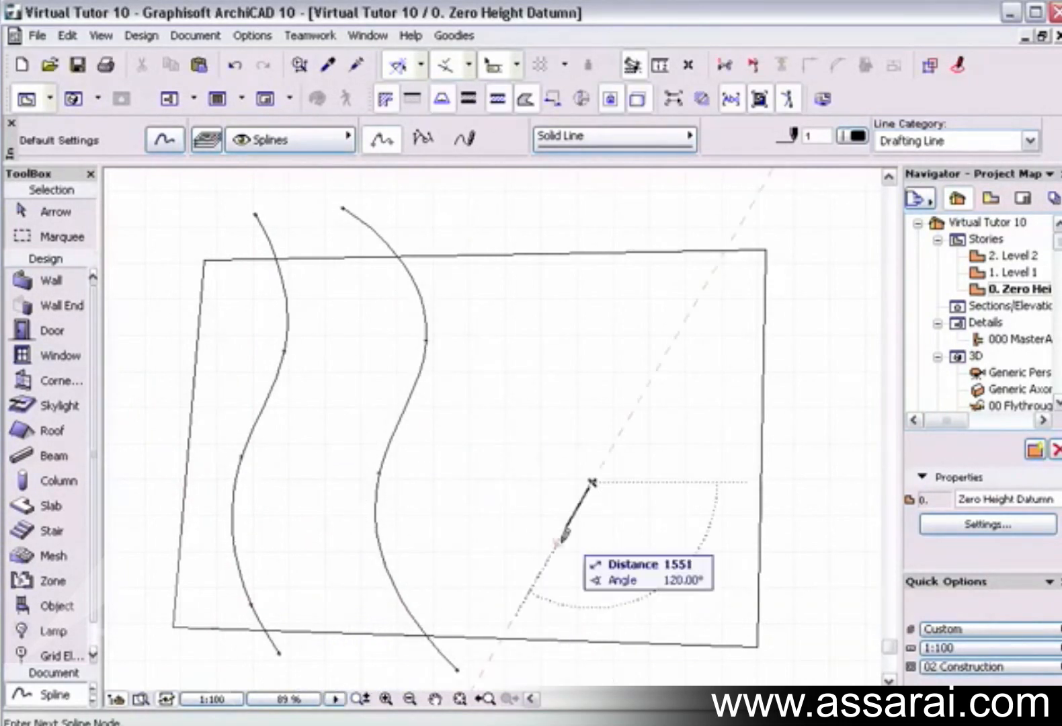
pyautogui.click(686, 509)
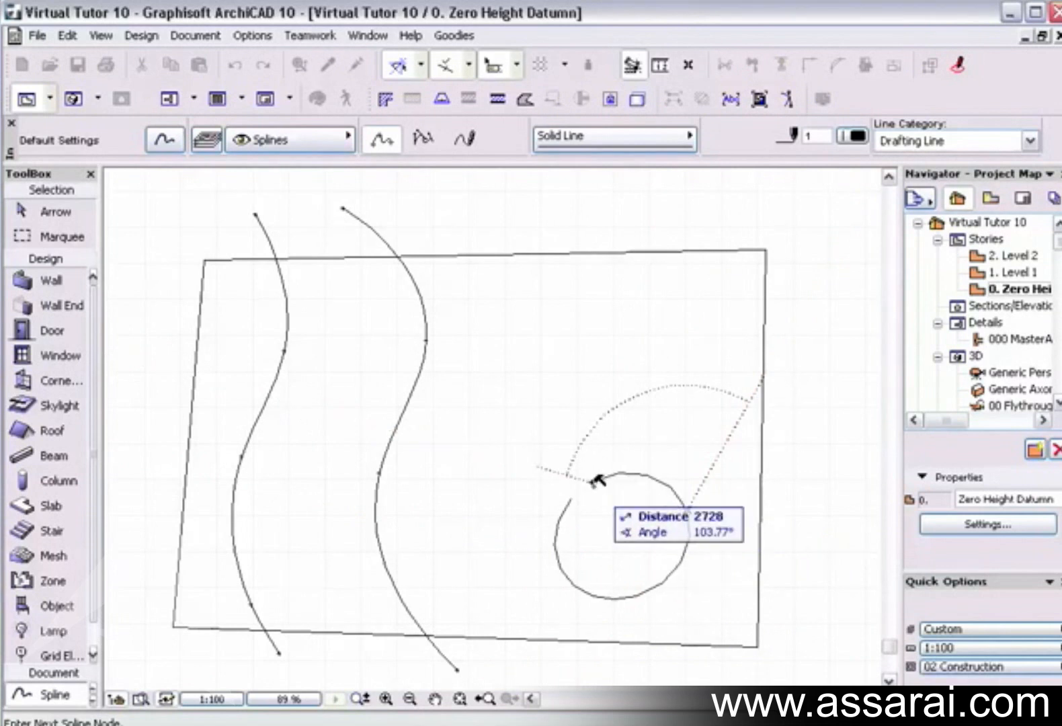
pyautogui.click(591, 482)
# Draw a curved contour spline across the mesh's upper-right corner, extending beyond its upper and right edges.
pyautogui.click(545, 226)
pyautogui.click(684, 380)
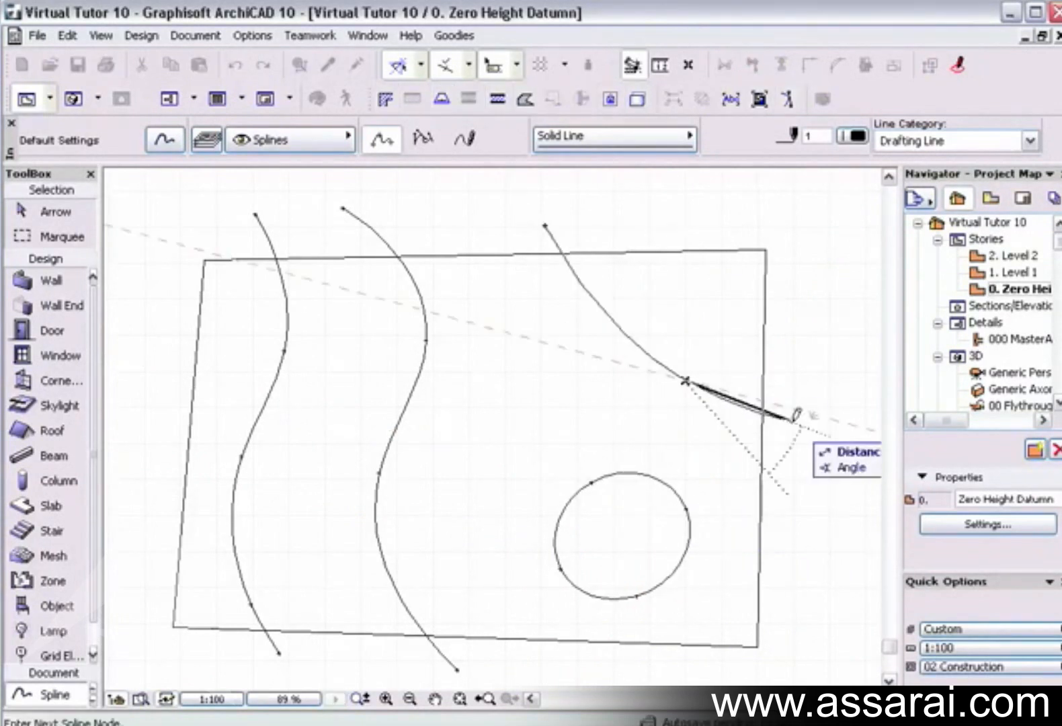
pyautogui.doubleClick(793, 419)
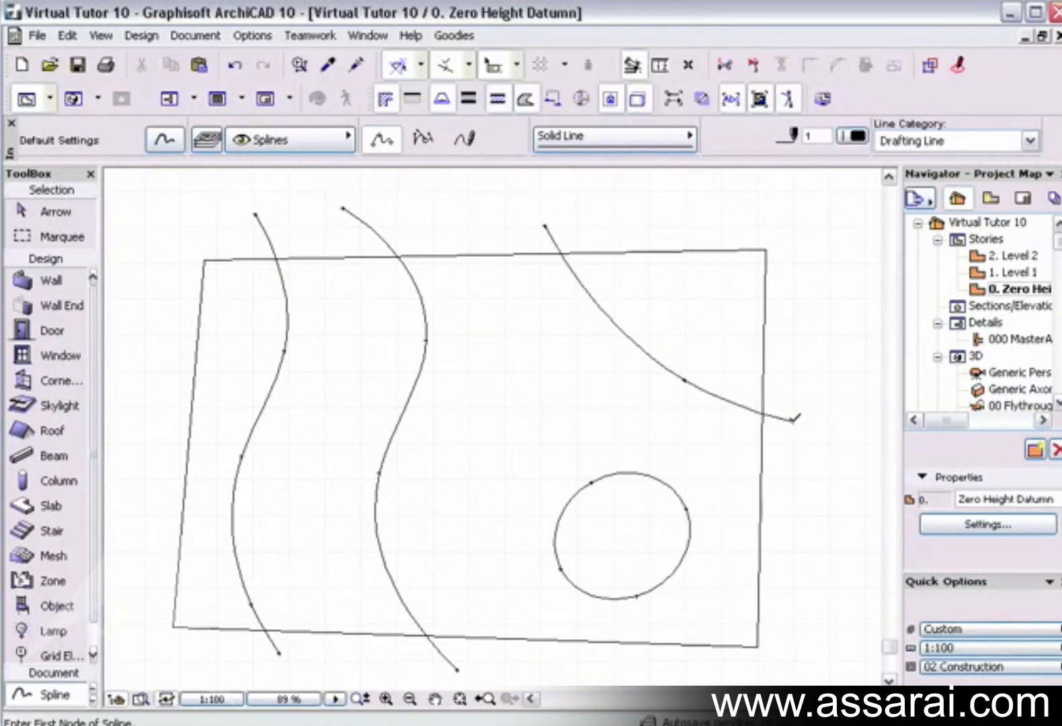
# Select the mesh and add new mesh points along the leftmost contour spline, using Fit to User Ridges.
pyautogui.keyDown('shift'); pyautogui.click(762, 474); pyautogui.keyUp('shift')
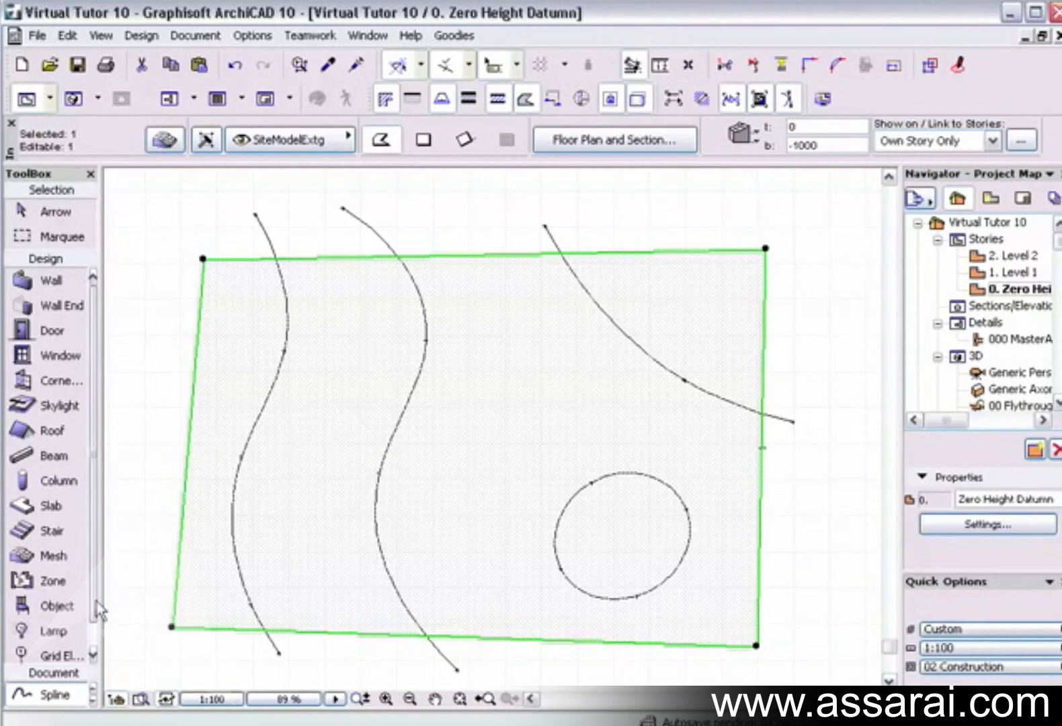
pyautogui.click(46, 559)
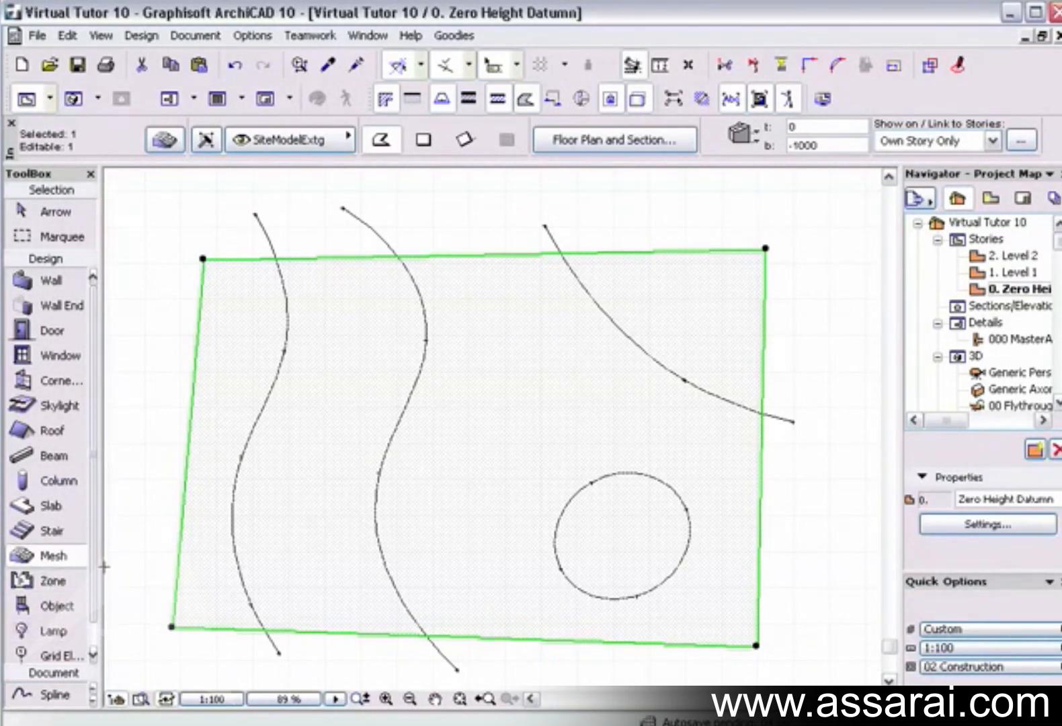
pyautogui.click(231, 512)
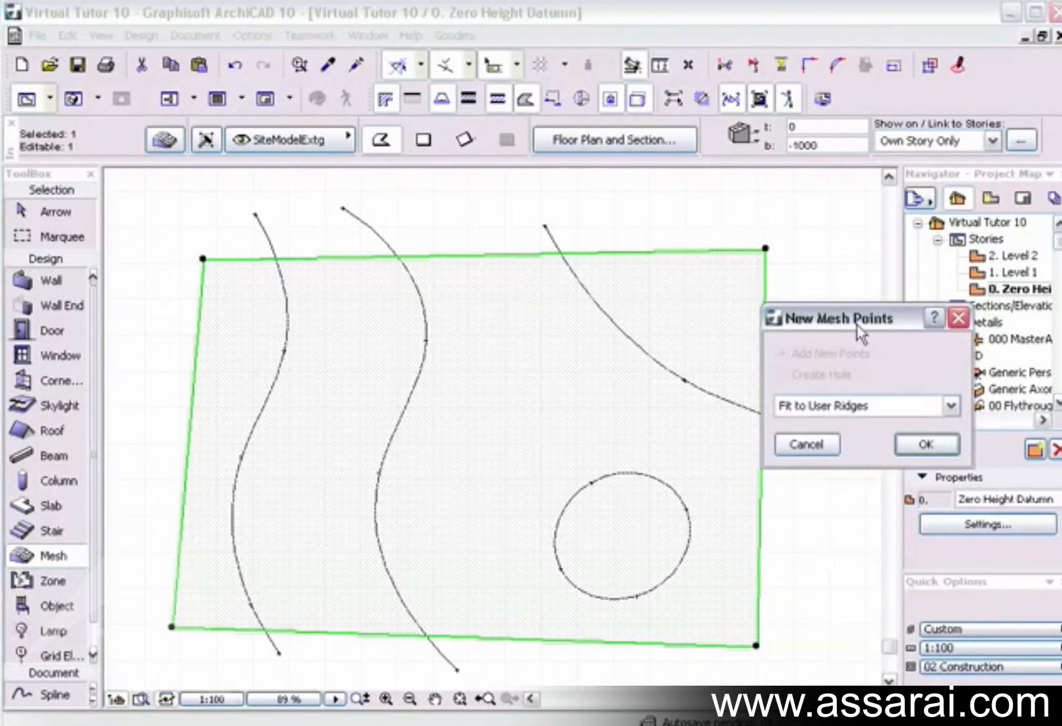
pyautogui.moveTo(857, 325); pyautogui.dragTo(603, 263)
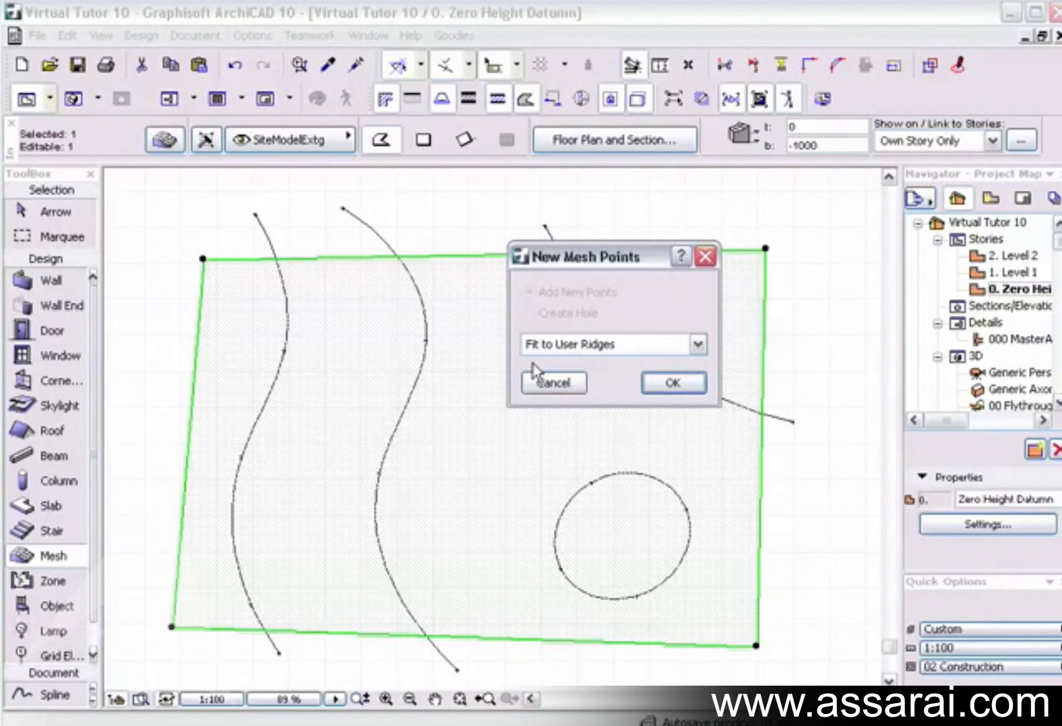
pyautogui.click(670, 384)
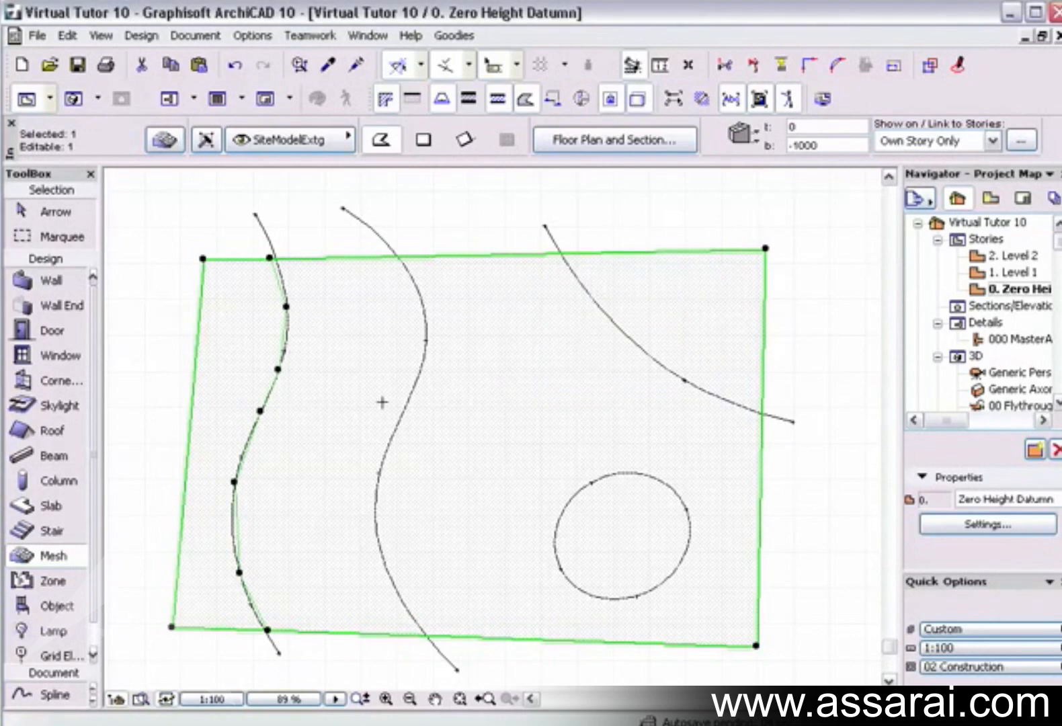
# Add mesh points along the second wavy spline, the upper-right curve and the closed circular spline, using Fit to User Ridges.
pyautogui.click(420, 384)
pyautogui.click(672, 383)
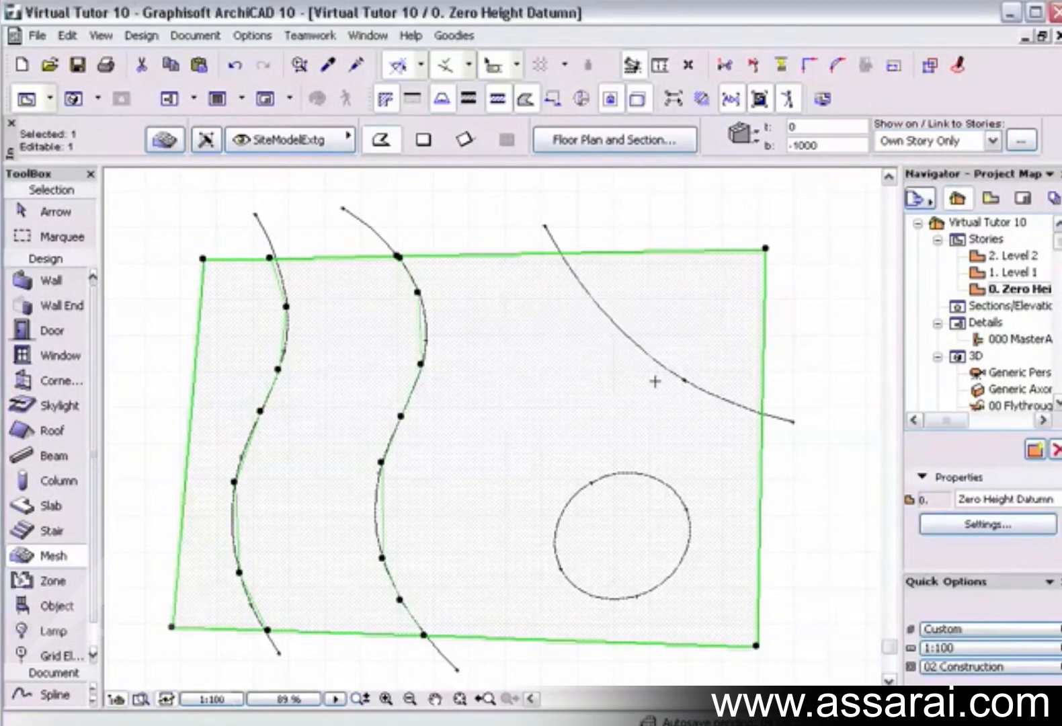
pyautogui.click(650, 367)
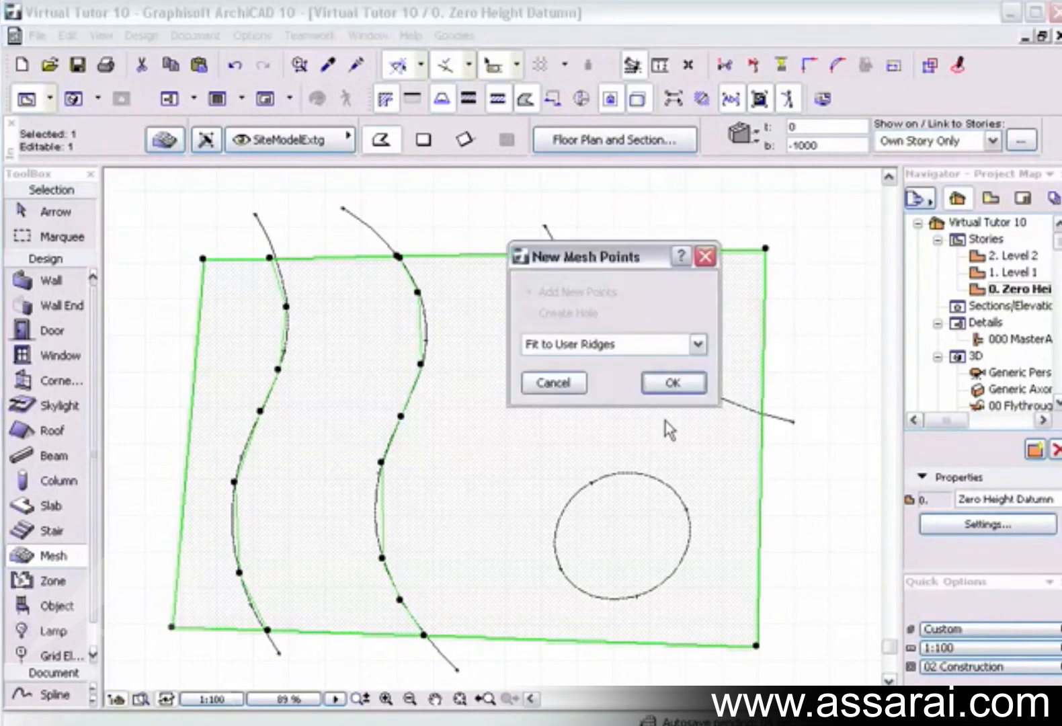
pyautogui.click(673, 384)
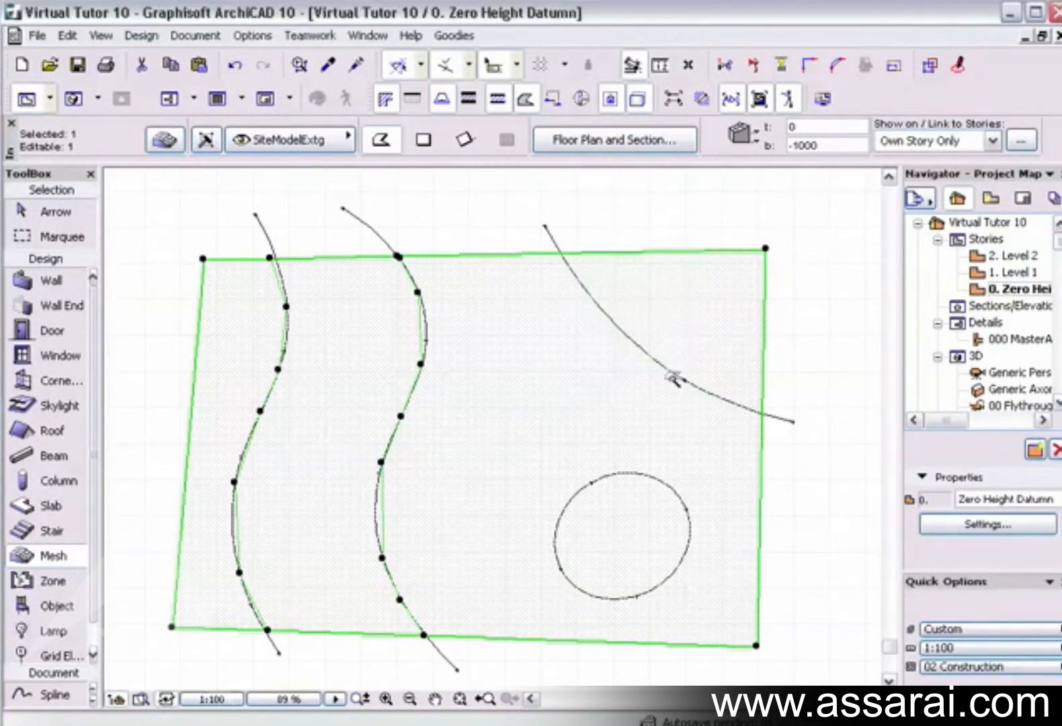
pyautogui.click(641, 475)
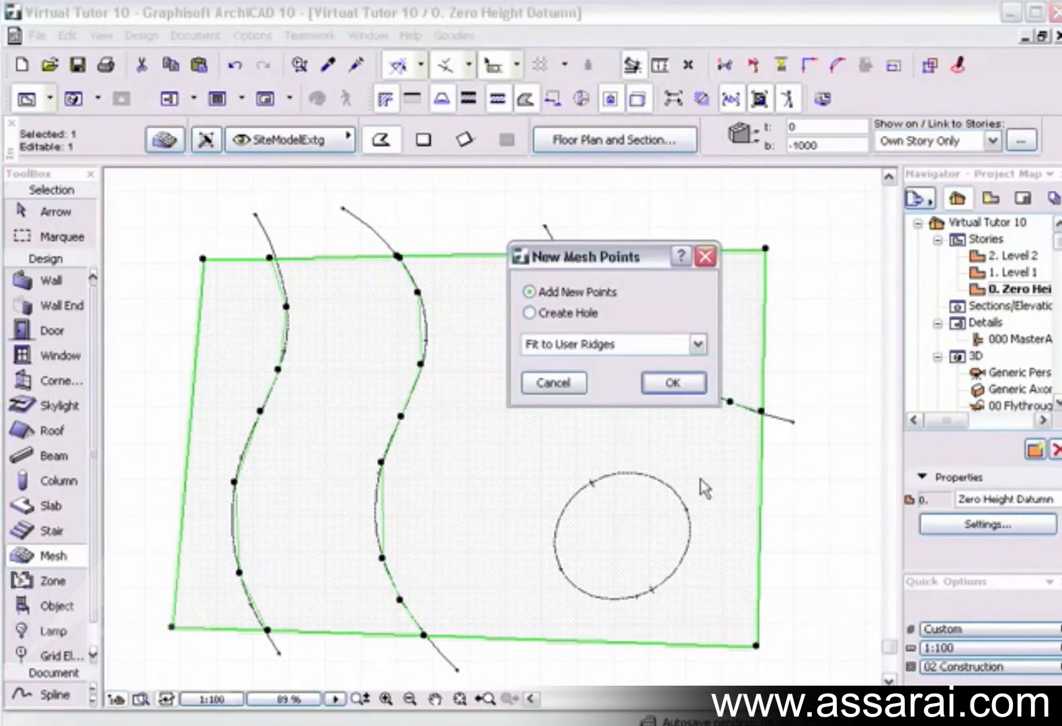
pyautogui.click(673, 383)
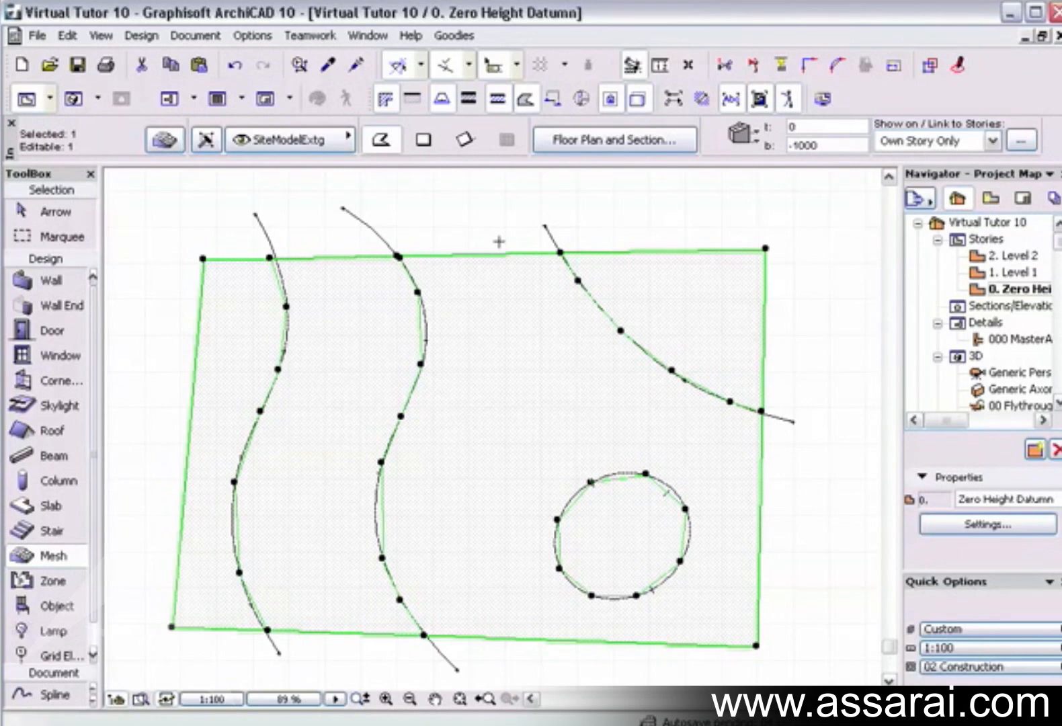
# Deselect the mesh, inspect its new contour ridges in 3D, and return to the floor plan.
pyautogui.press('Escape')
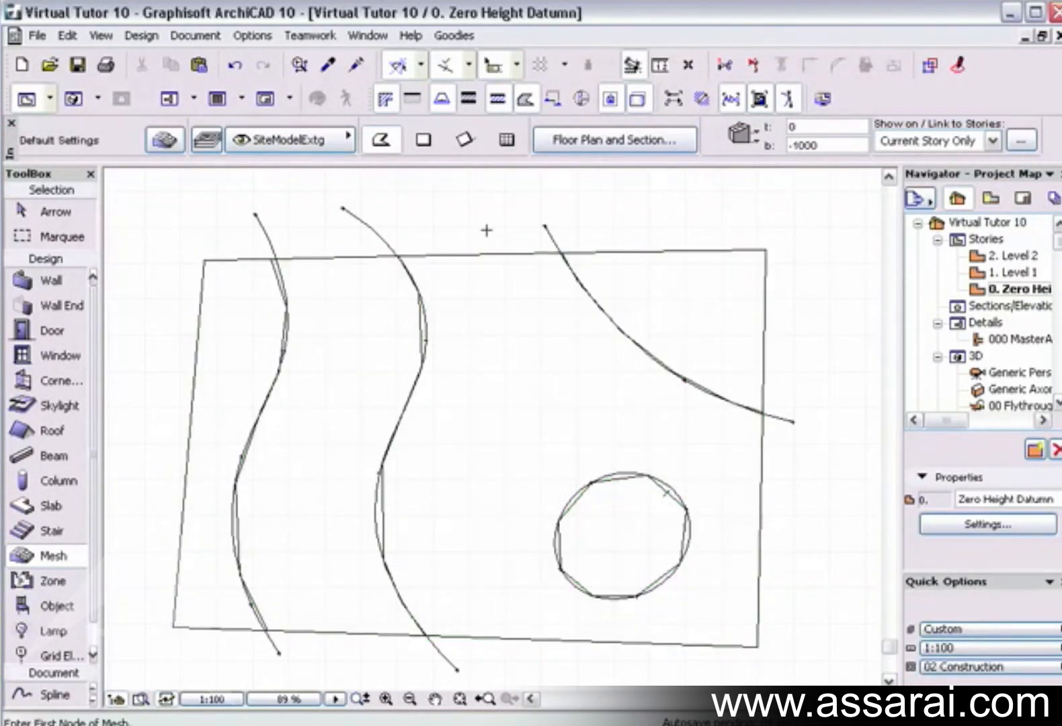
pyautogui.press('F3')
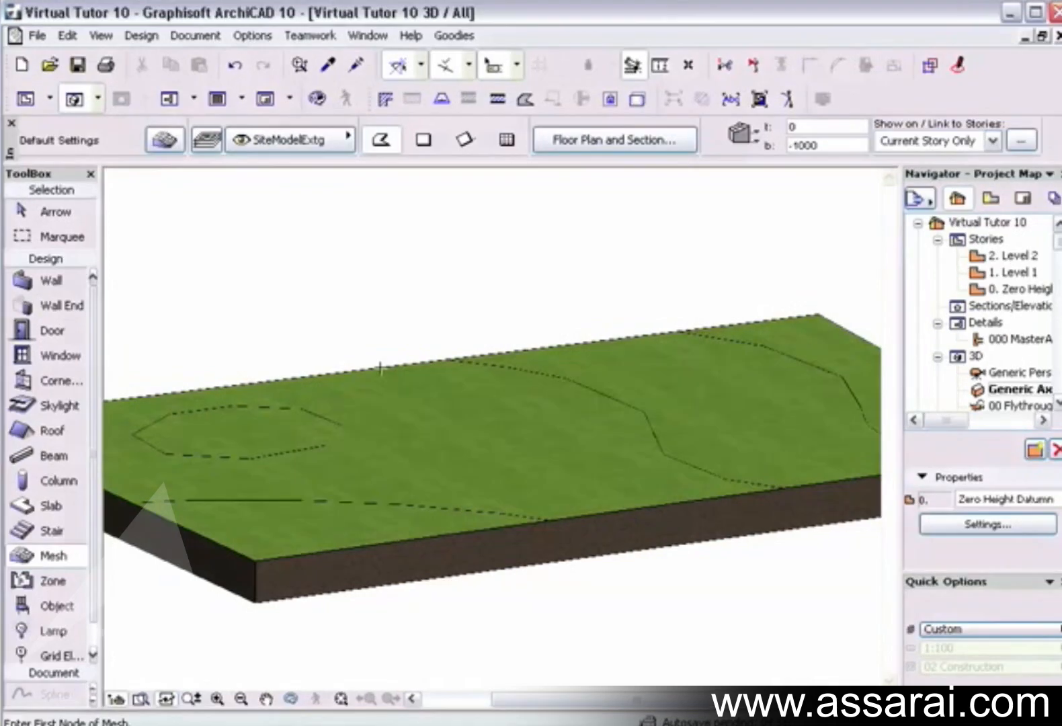
pyautogui.moveTo(384, 372)
pyautogui.keyDown('shift'); pyautogui.mouseDown(button='middle')
pyautogui.moveTo(382, 421)
pyautogui.moveTo(385, 395)
pyautogui.mouseUp(button='middle'); pyautogui.keyUp('shift')
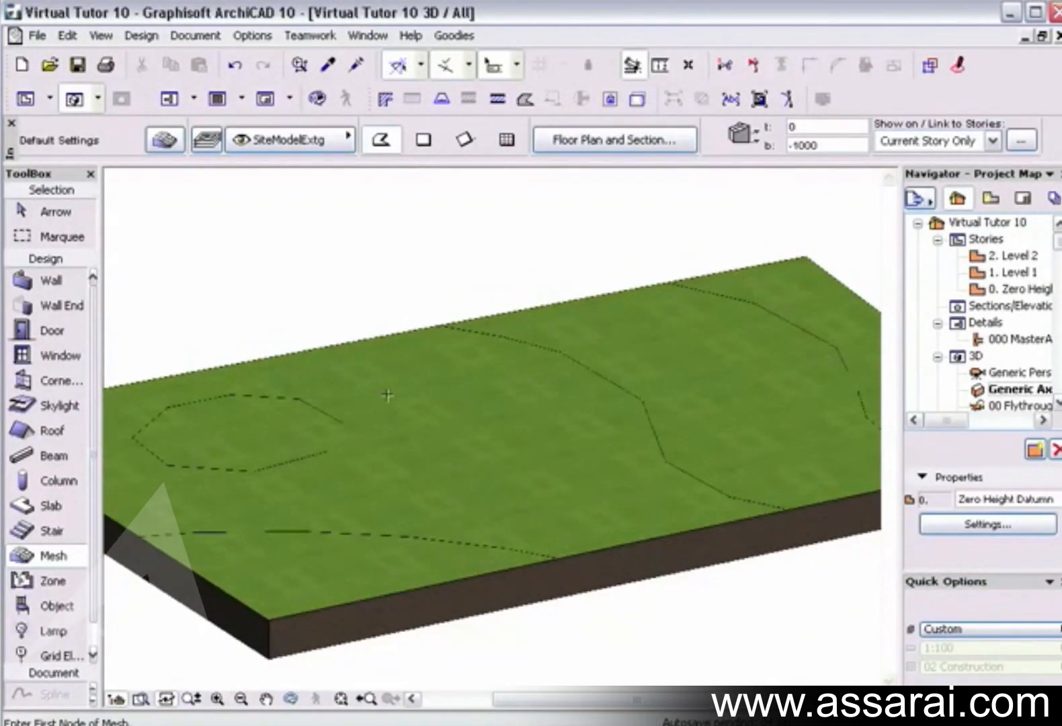
pyautogui.click(1057, 37)
# Select the mesh and set the height of all points on the upper-right contour to 1000.
pyautogui.keyDown('shift'); pyautogui.click(708, 280); pyautogui.keyUp('shift')
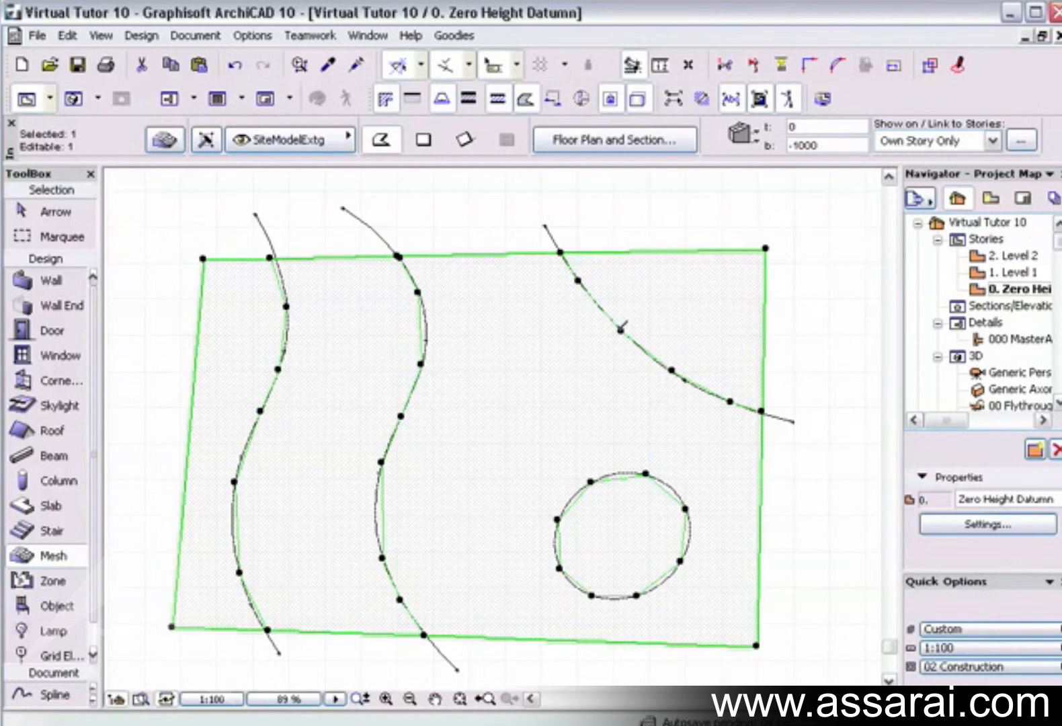
pyautogui.click(620, 330)
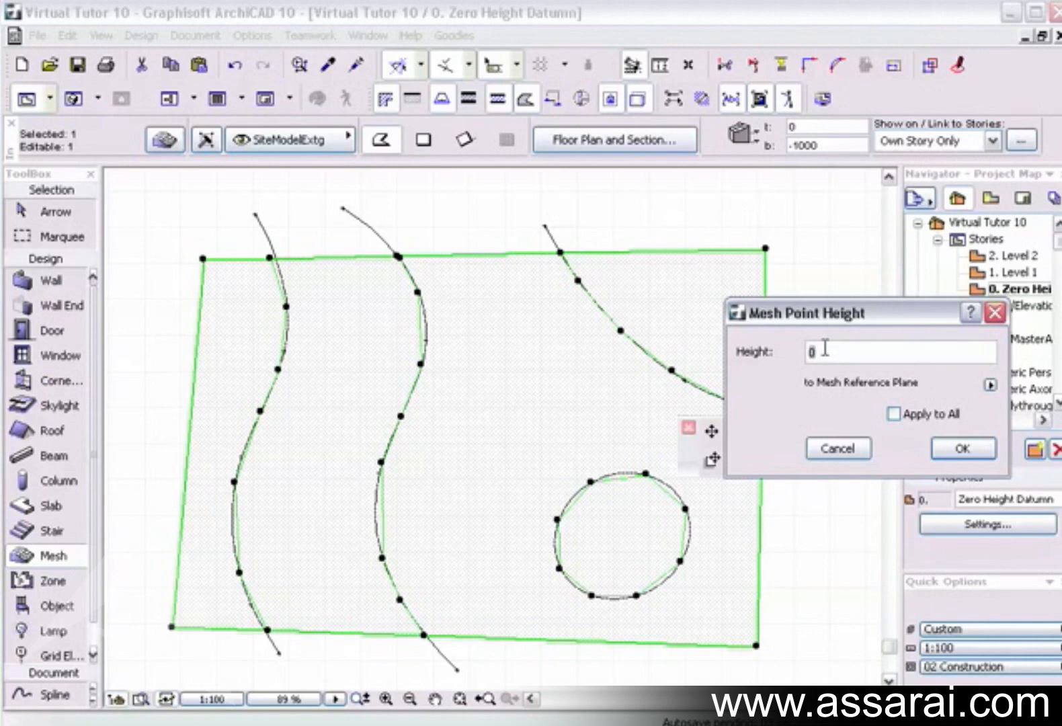
pyautogui.write('1000')
pyautogui.click(894, 415)
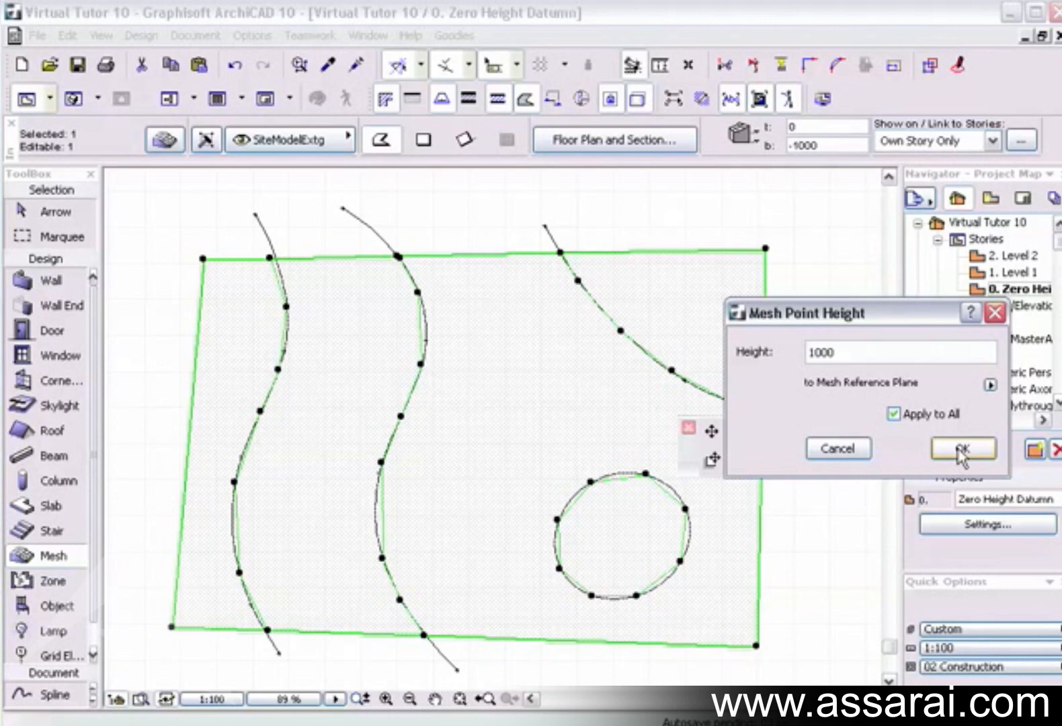
pyautogui.click(962, 449)
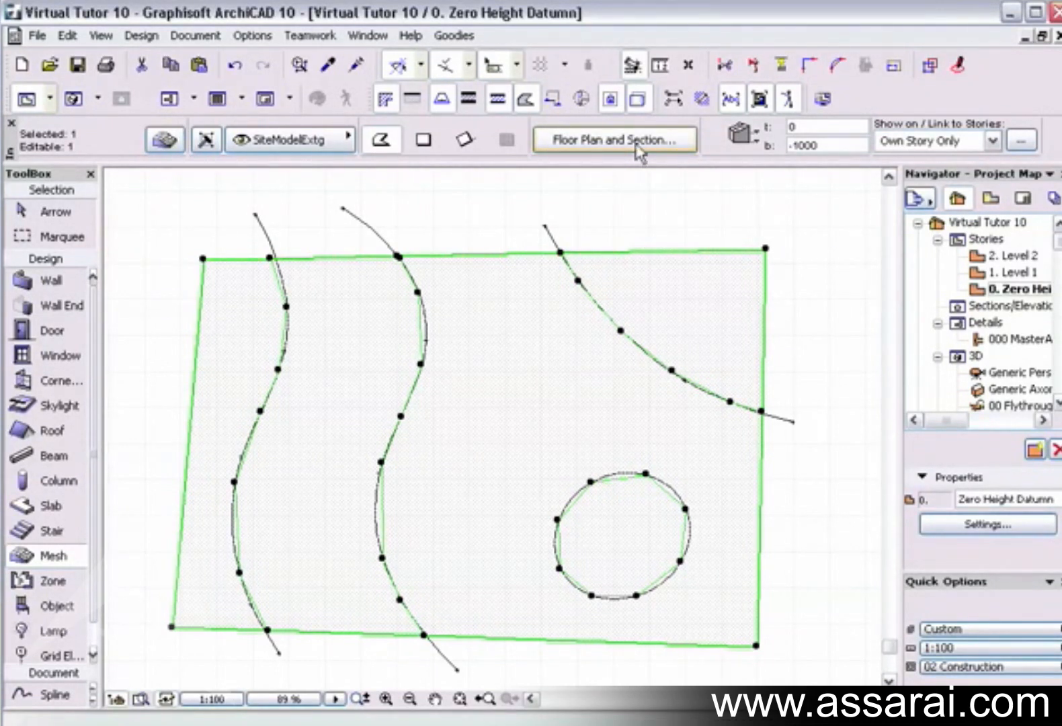
pyautogui.click(635, 143)
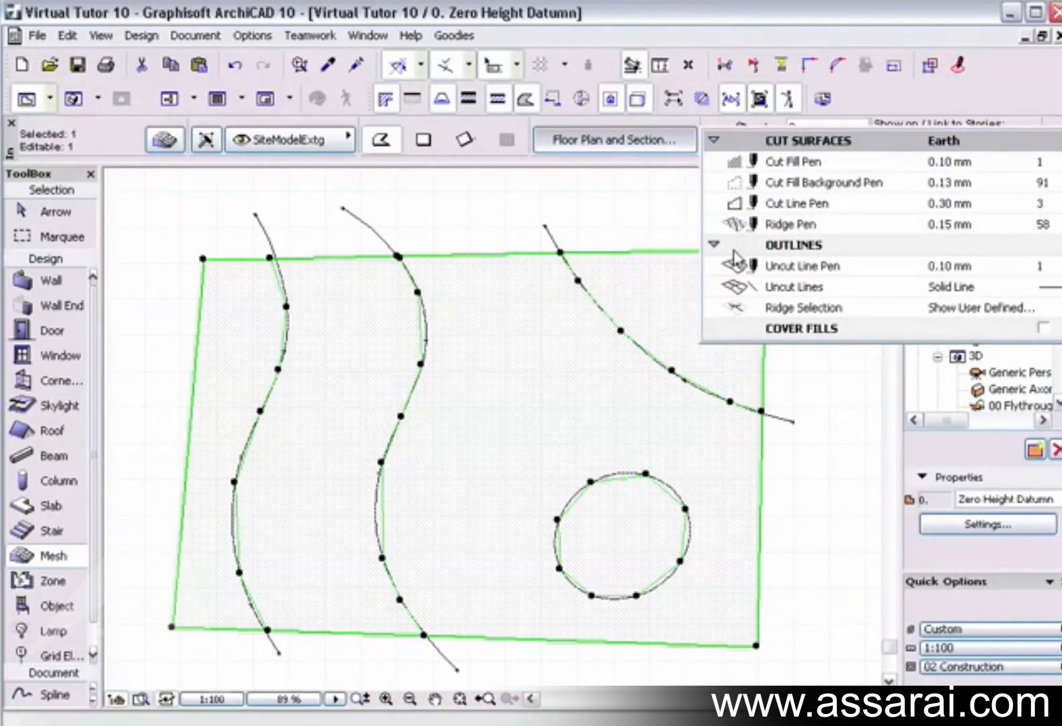
pyautogui.click(795, 309)
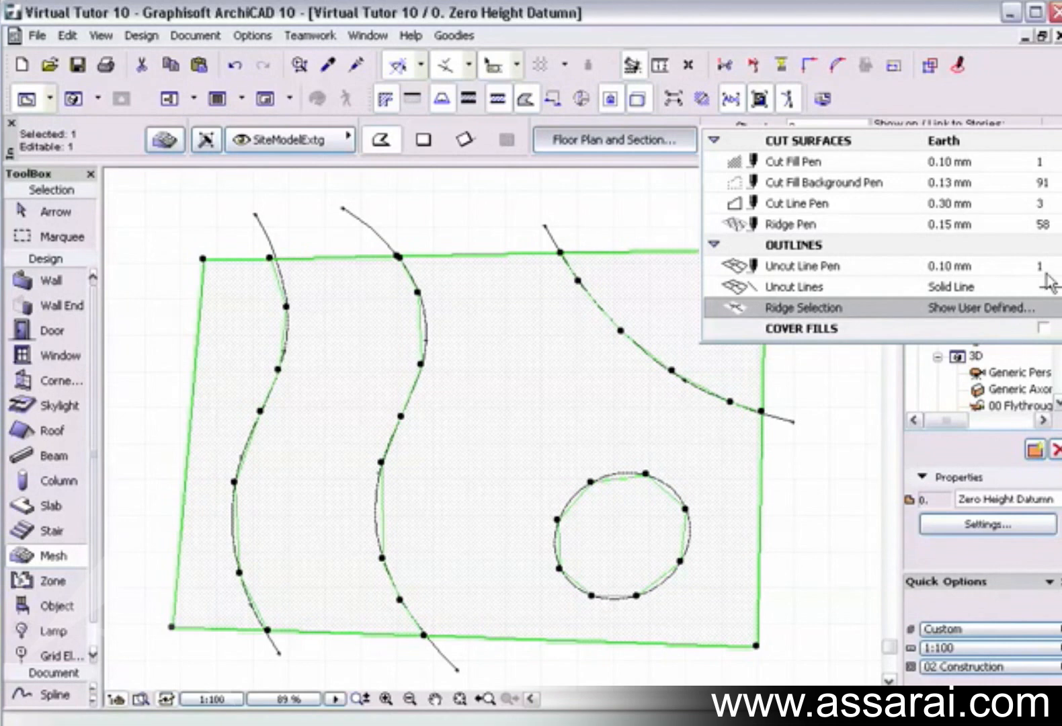
pyautogui.click(276, 210)
# Change the selected mesh's Ridge Selection outline setting to Show All Ridges.
pyautogui.click(163, 135)
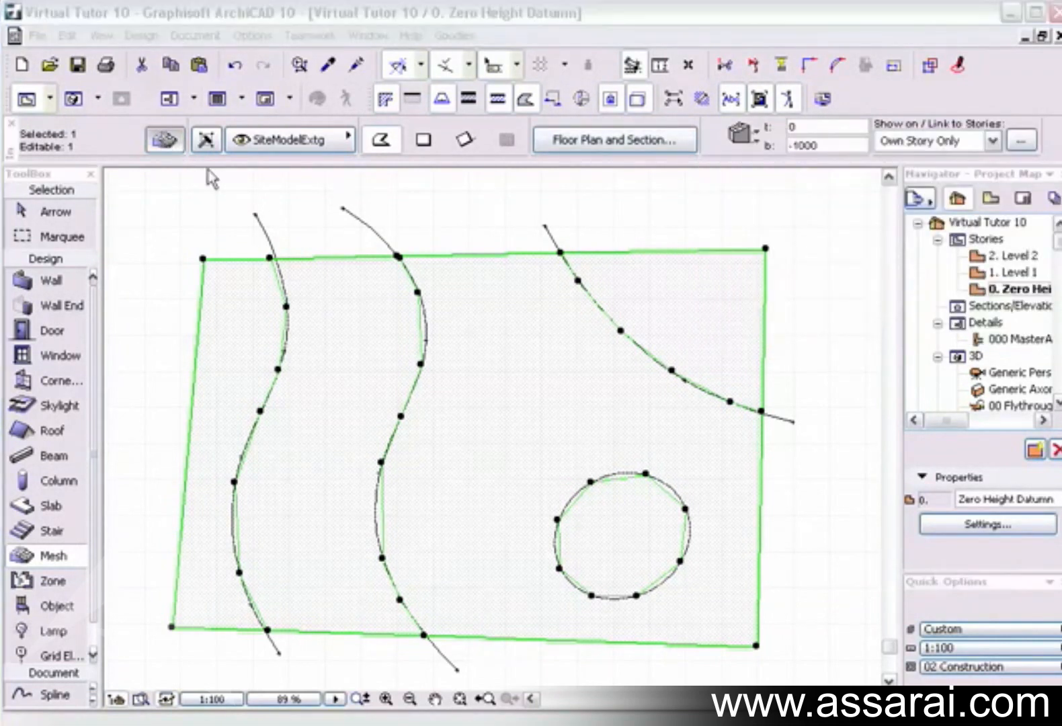
pyautogui.click(150, 294)
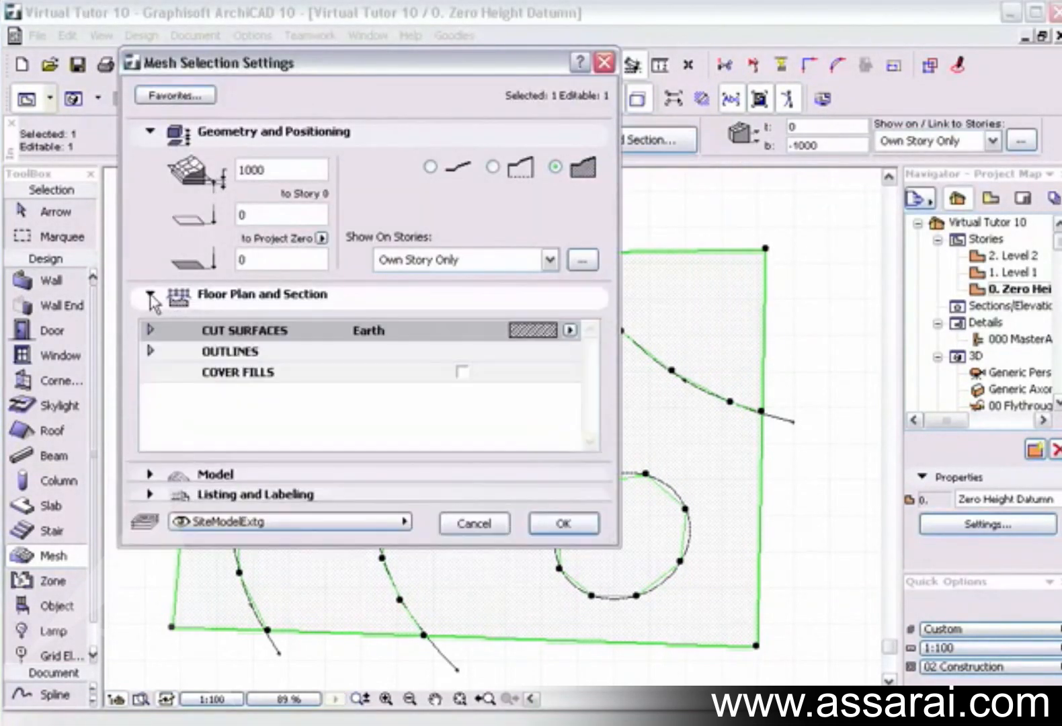
pyautogui.click(151, 350)
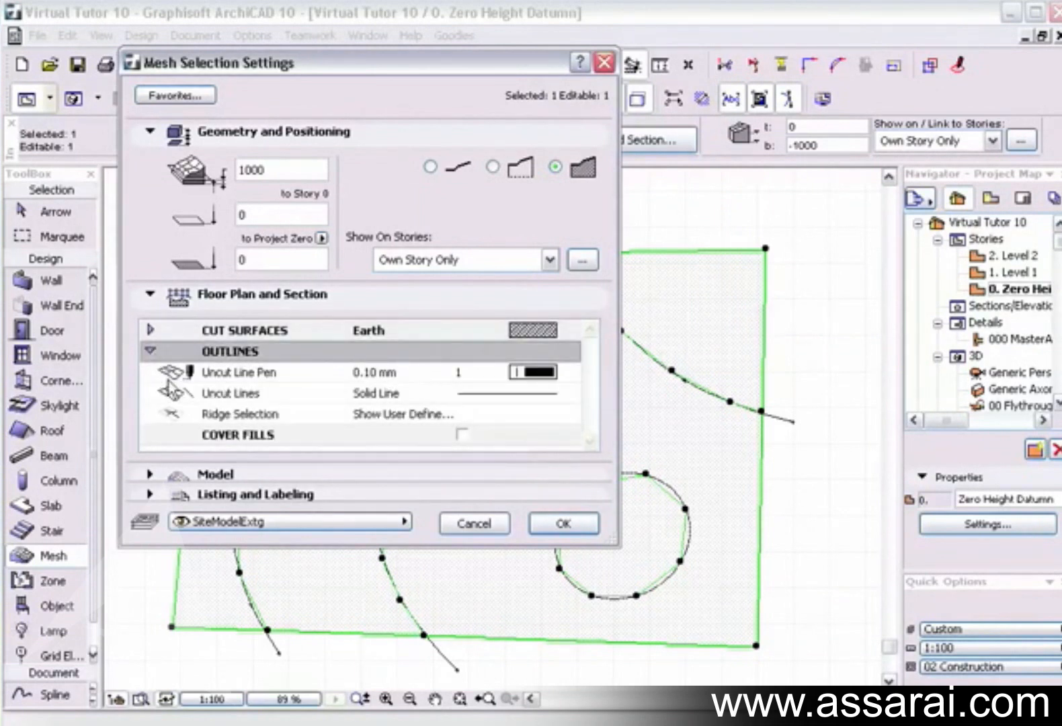
pyautogui.click(479, 418)
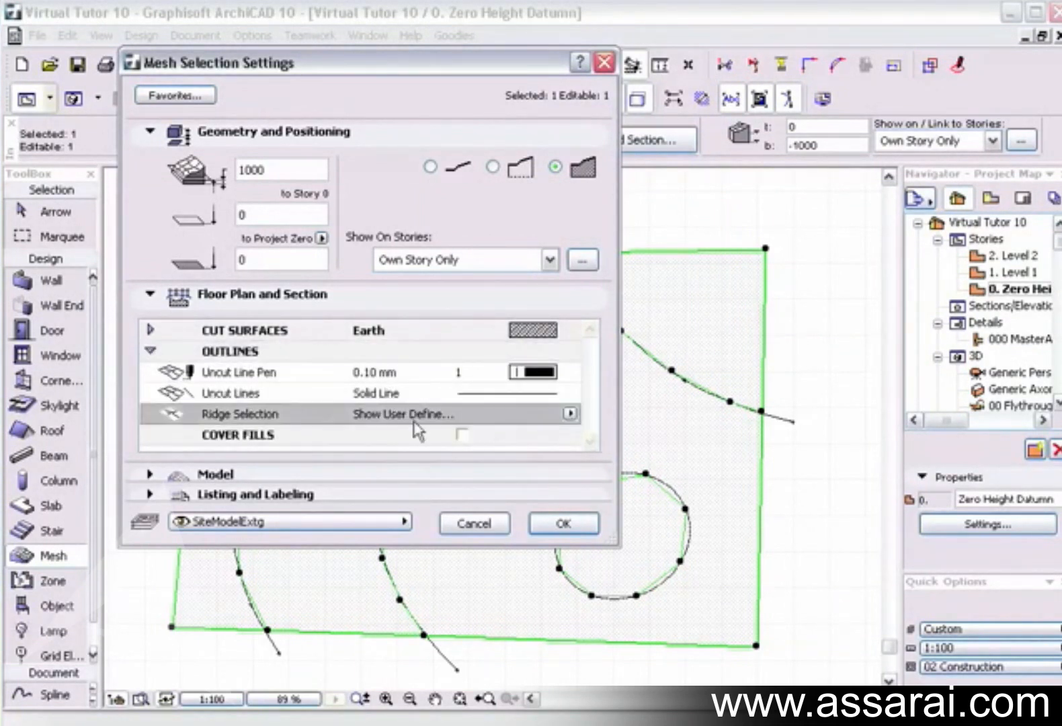
pyautogui.click(569, 414)
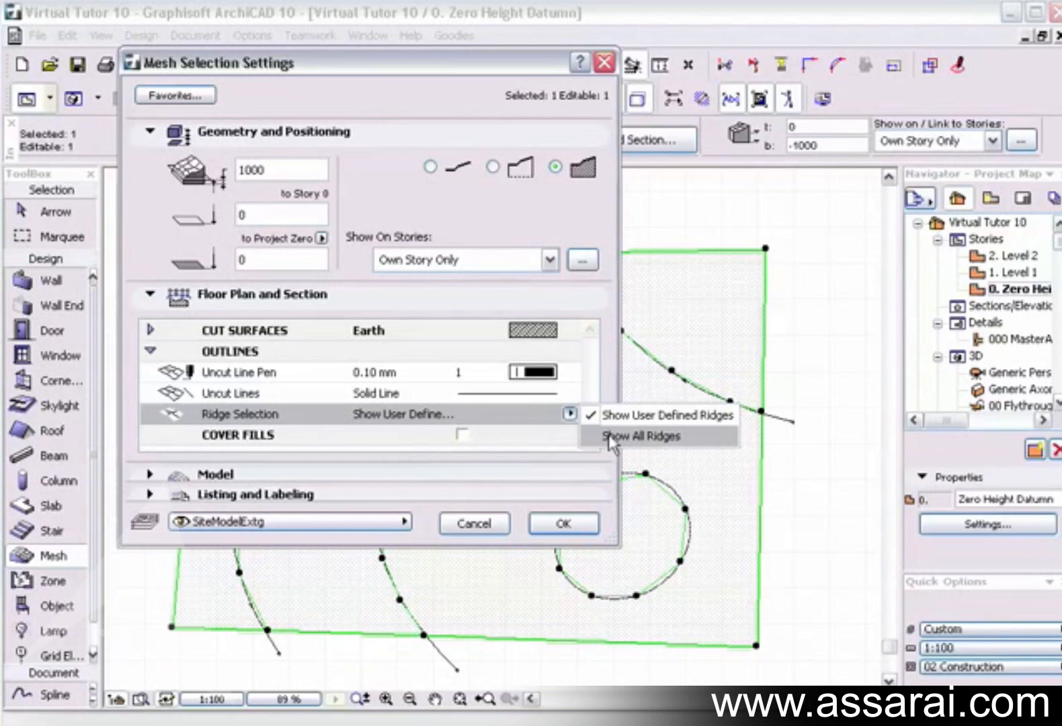
pyautogui.click(610, 437)
pyautogui.click(563, 523)
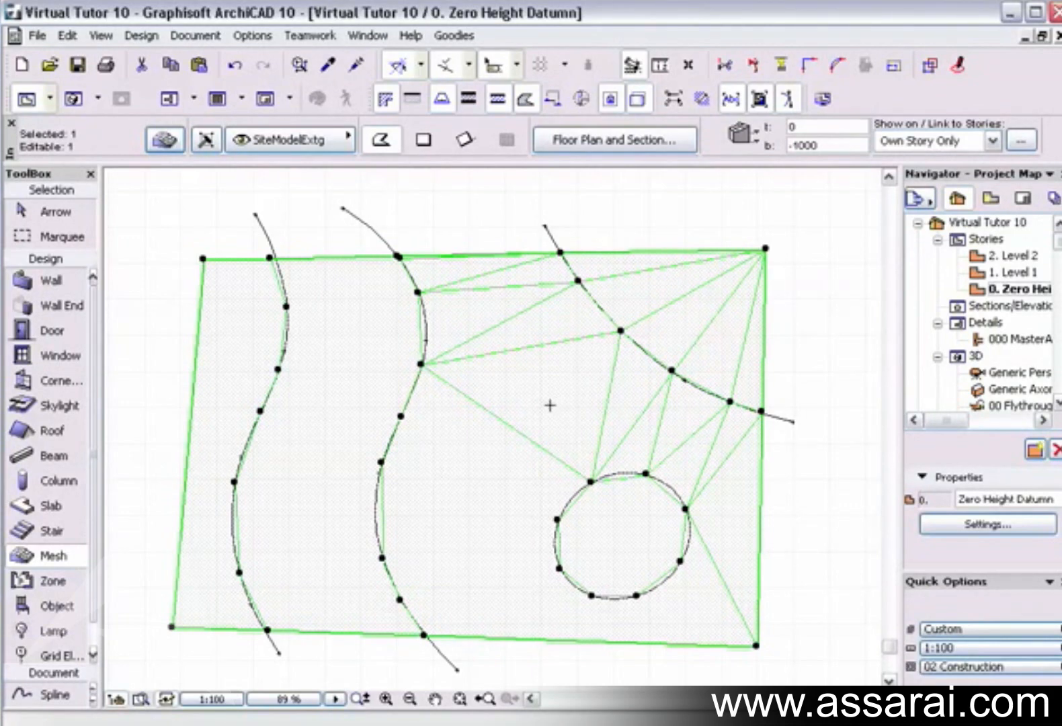
# Set the height of all points on the second wavy contour to 2000.
pyautogui.click(401, 415)
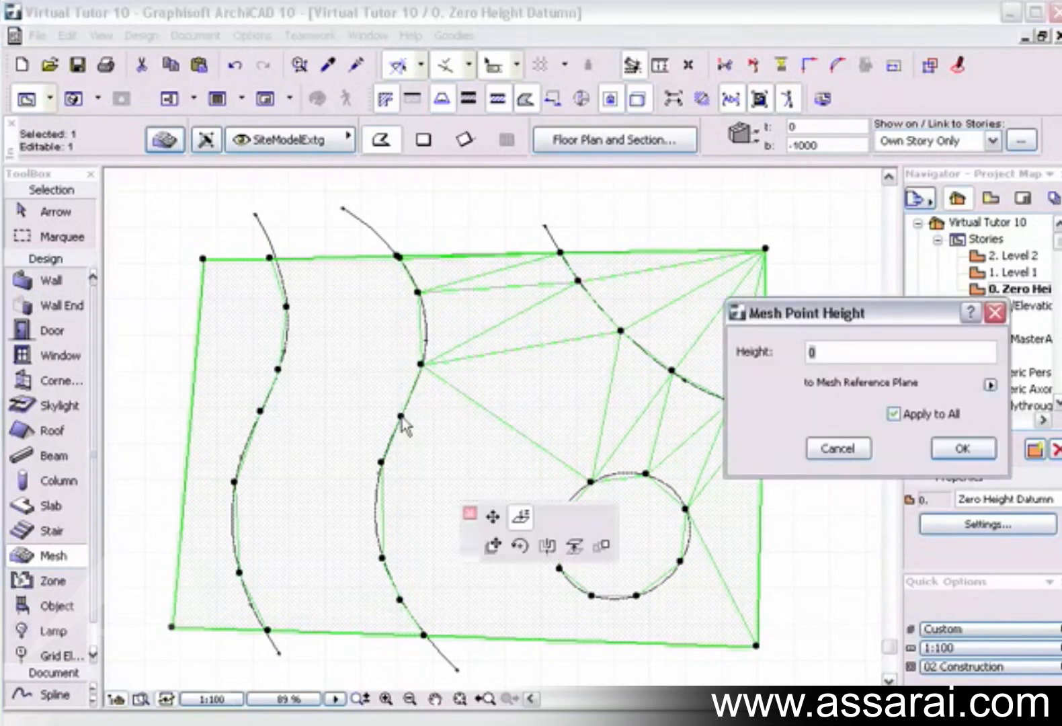
pyautogui.write('2')
pyautogui.click(954, 448)
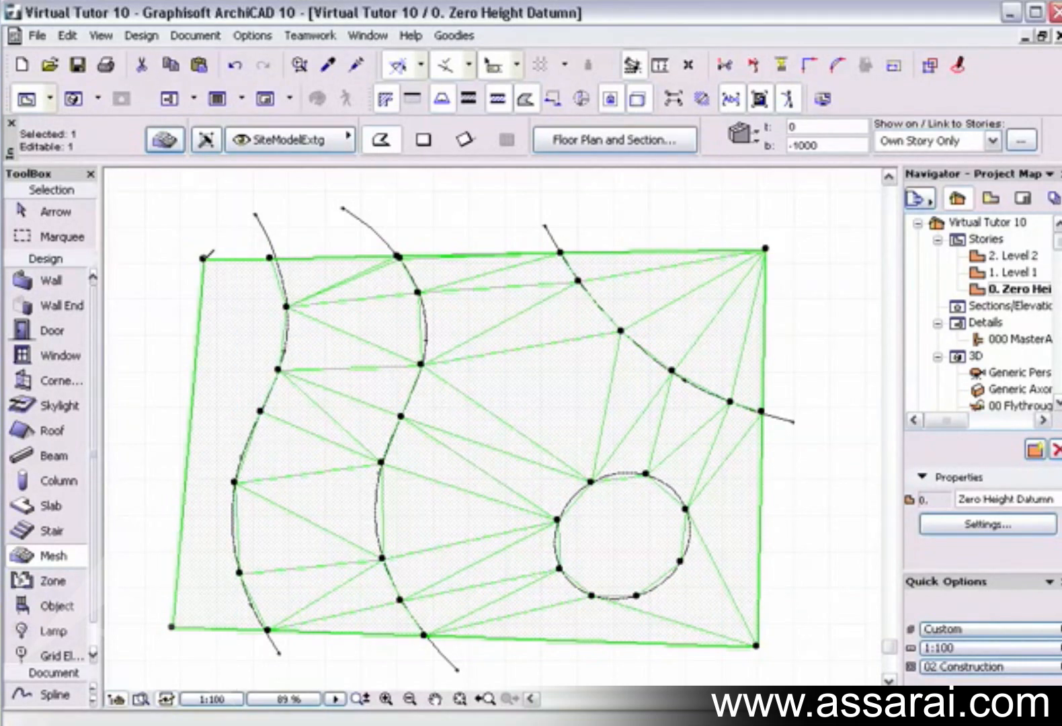
# Set the height of the mesh's upper-left corner point to 1000 and view the terrain in 3D.
pyautogui.click(204, 258)
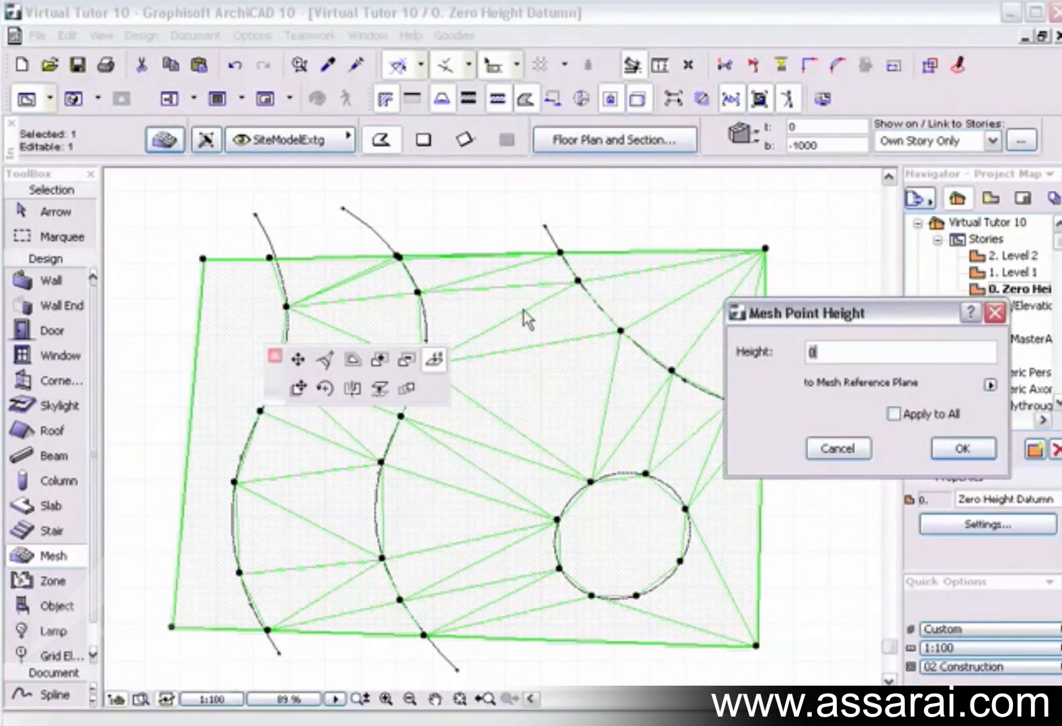
pyautogui.write('1000')
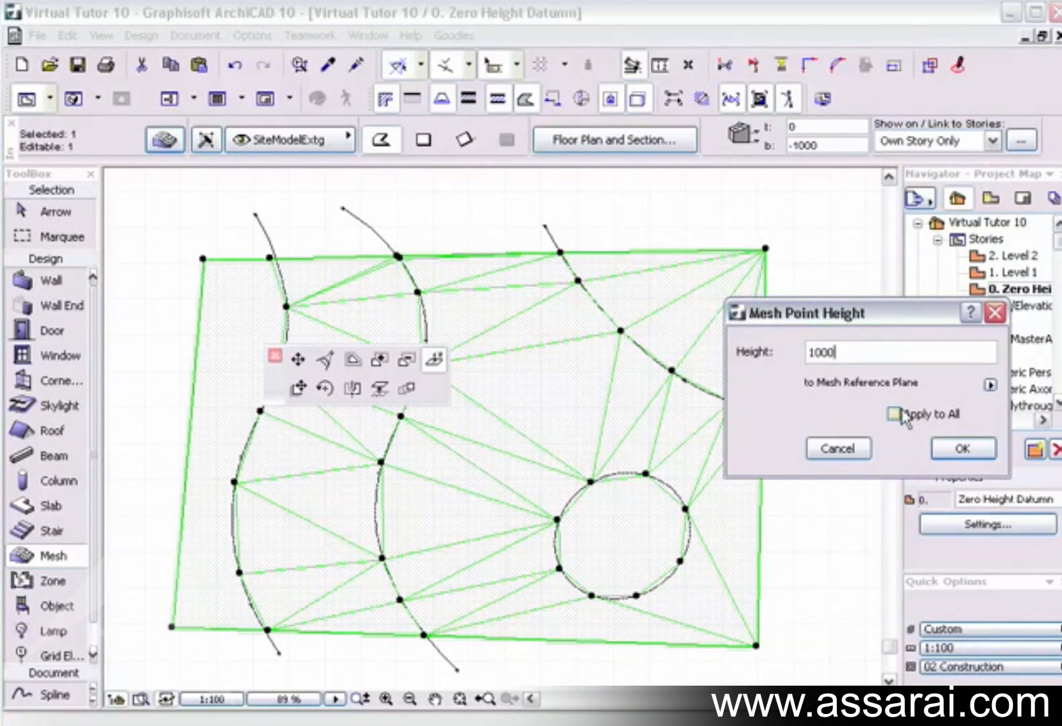
pyautogui.click(961, 452)
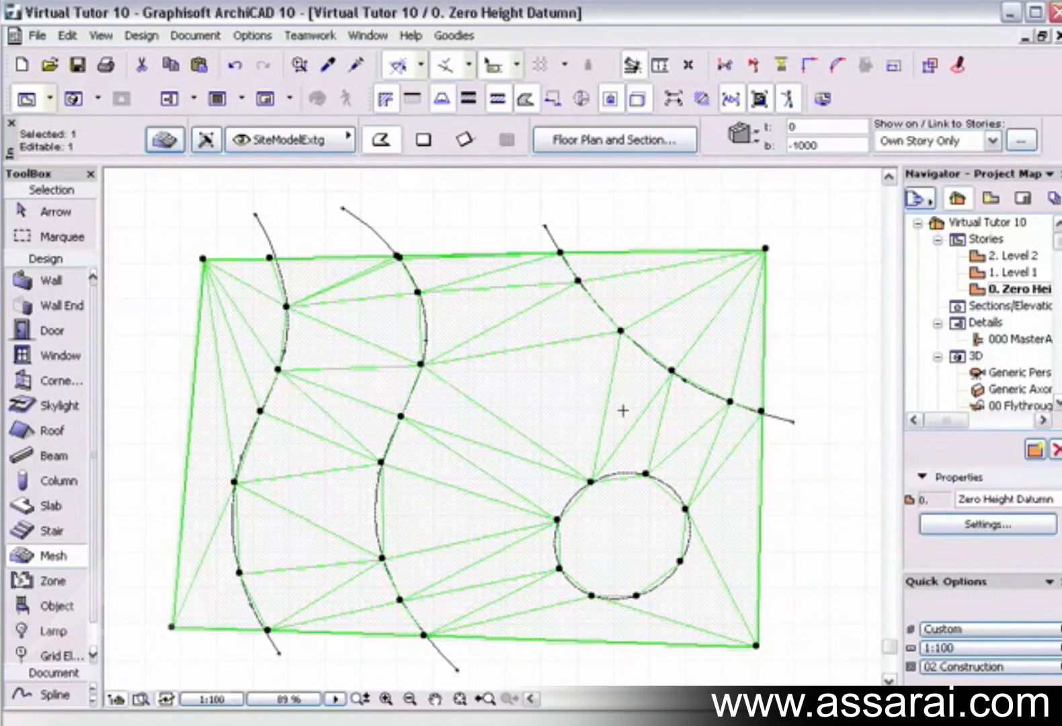
pyautogui.press('F3')
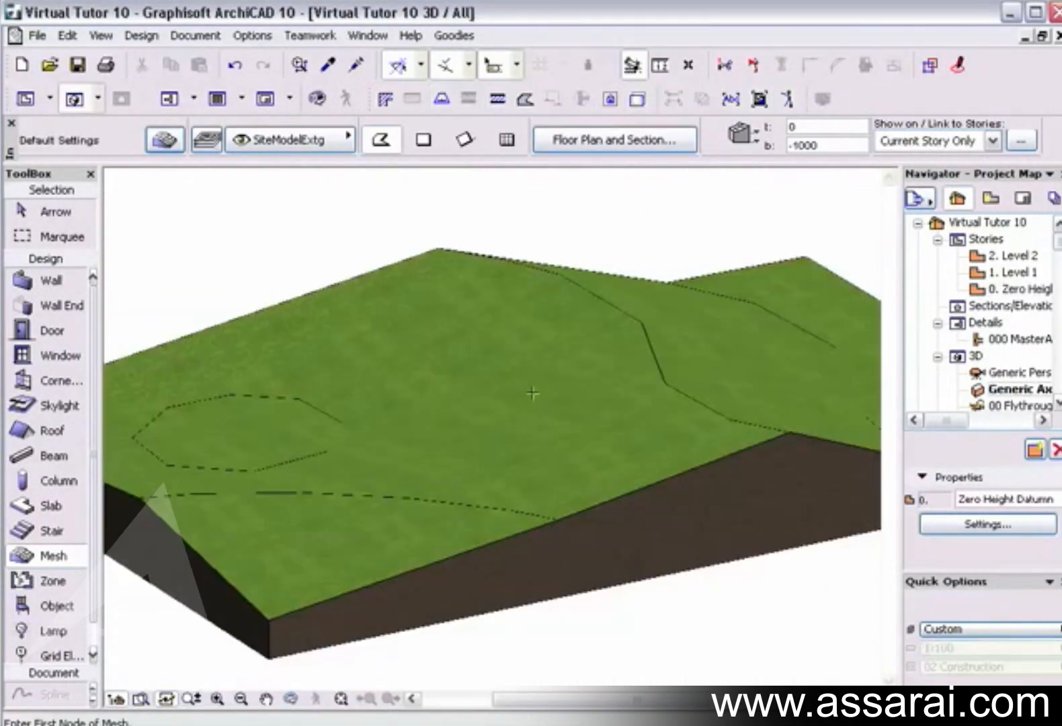
# On the floor plan, outline a four-sided polygon about 1155 by 1502 between the second wavy contour and the circle.
pyautogui.keyDown('shift'); pyautogui.moveTo(532, 393); pyautogui.dragTo(443, 431, button='middle'); pyautogui.keyUp('shift')
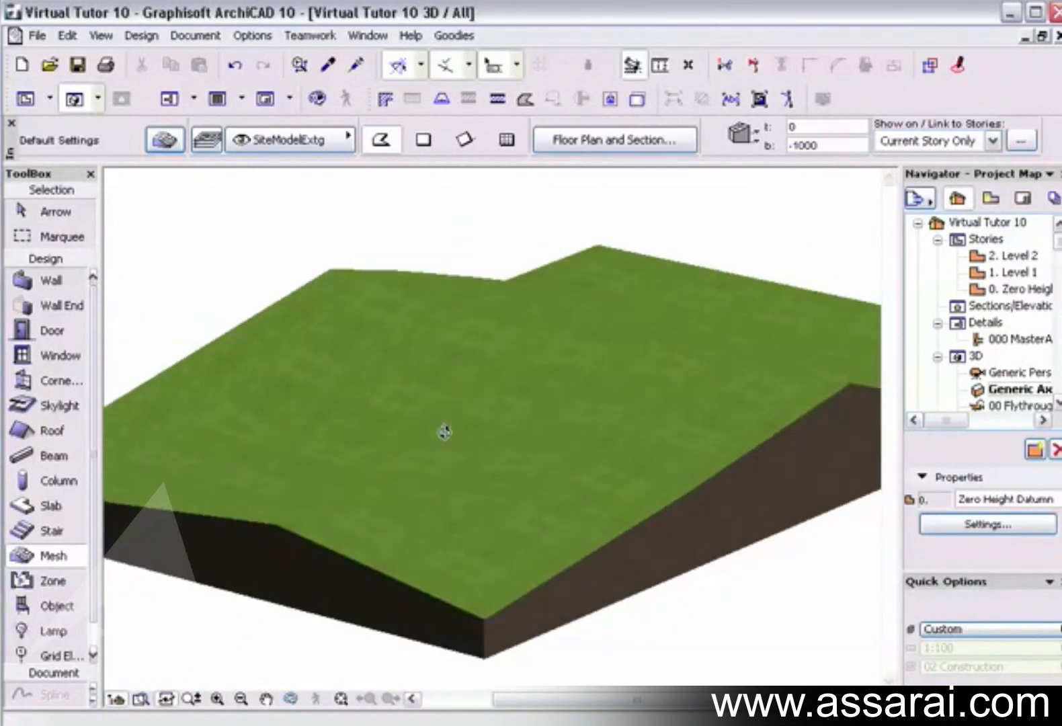
pyautogui.keyDown('shift'); pyautogui.moveTo(613, 405); pyautogui.dragTo(657, 448, button='middle'); pyautogui.keyUp('shift')
pyautogui.press('F2')
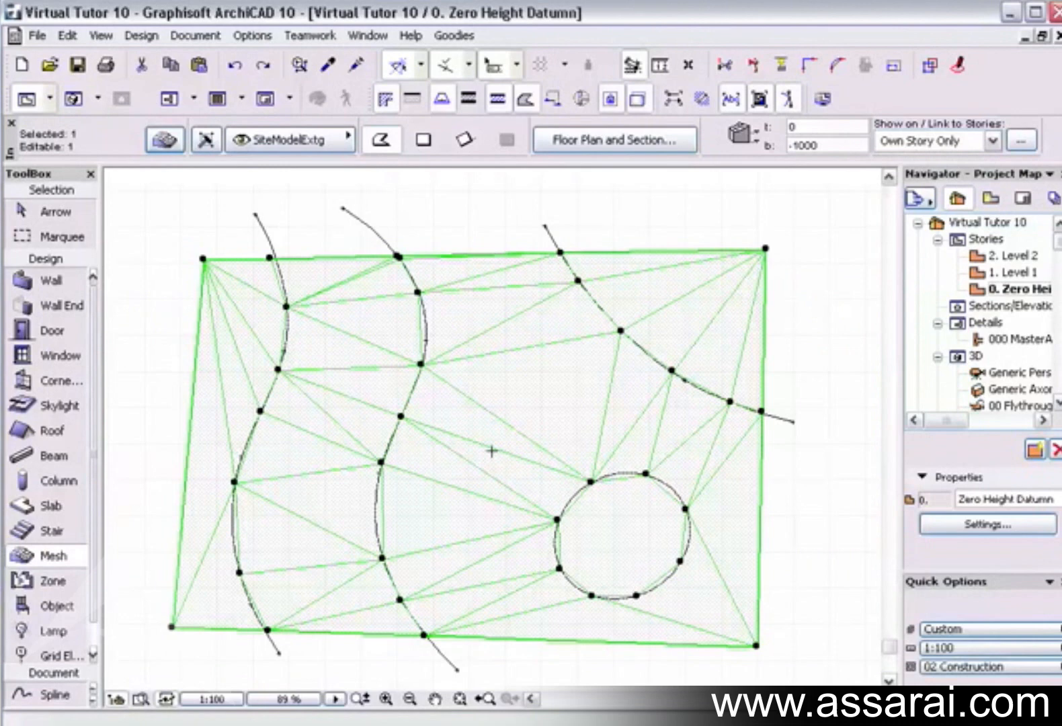
pyautogui.click(492, 451)
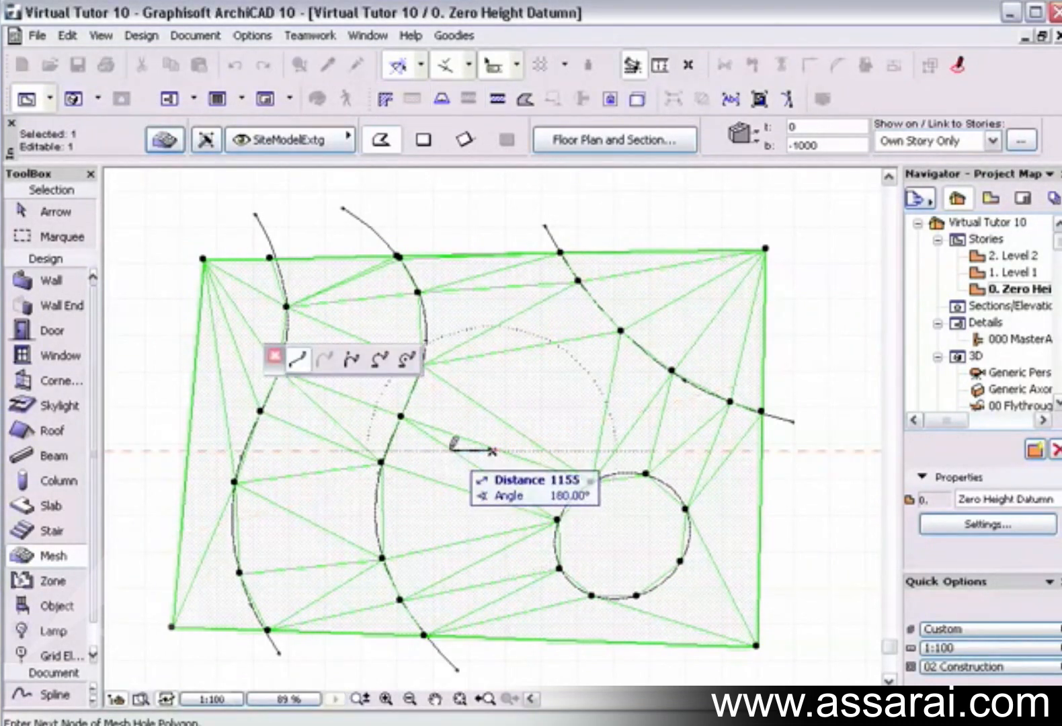
pyautogui.click(450, 451)
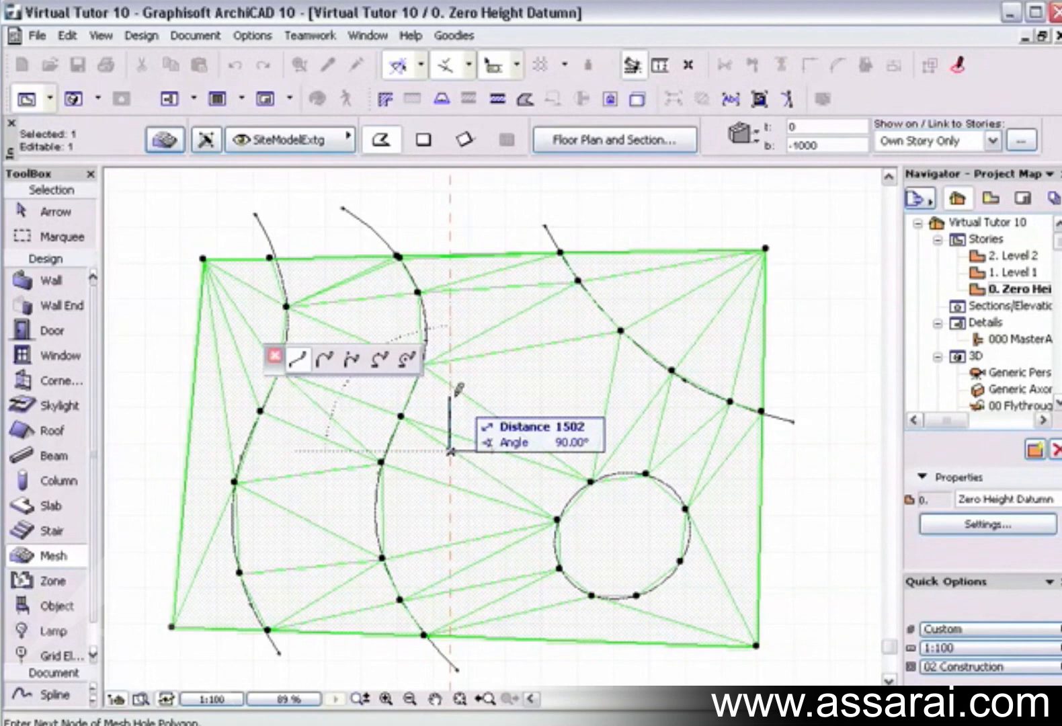
pyautogui.click(450, 396)
pyautogui.click(498, 396)
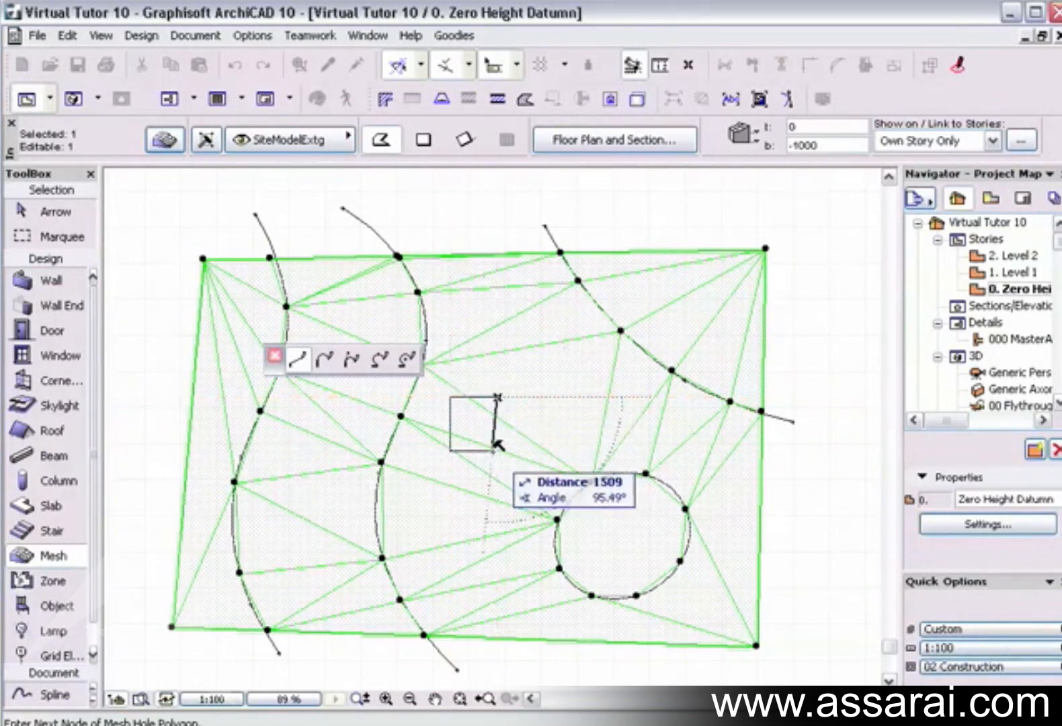
pyautogui.click(493, 449)
# Create a hole from the outlined polygon with No Surface Fitting and inspect it in 3D.
pyautogui.click(530, 312)
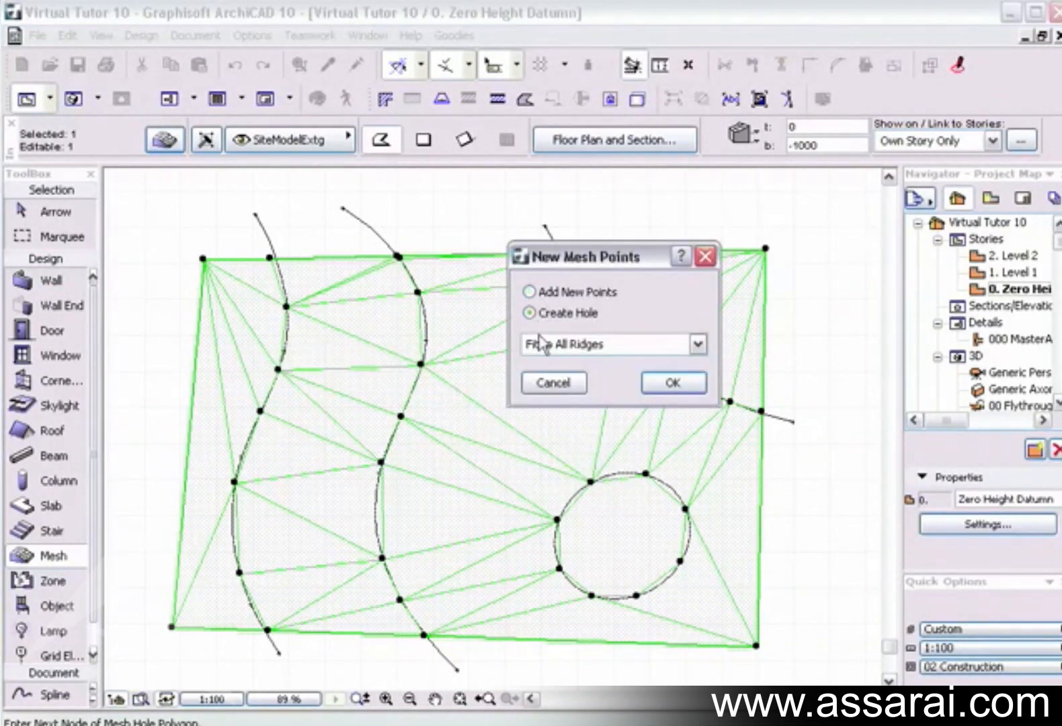
pyautogui.click(571, 344)
pyautogui.click(580, 369)
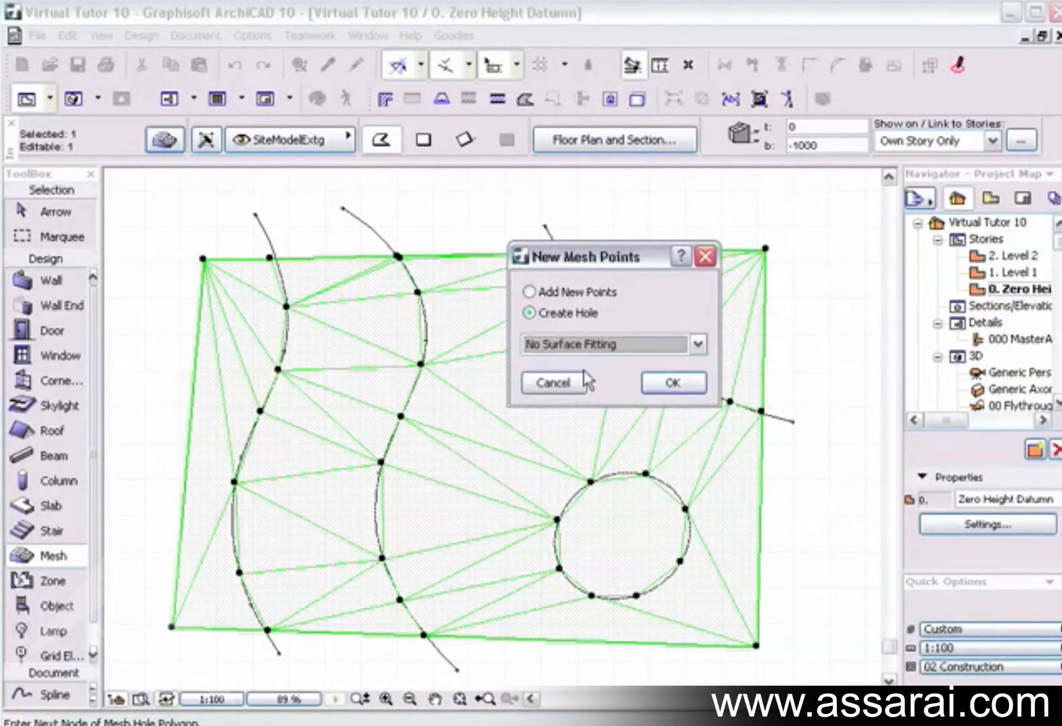
pyautogui.click(680, 381)
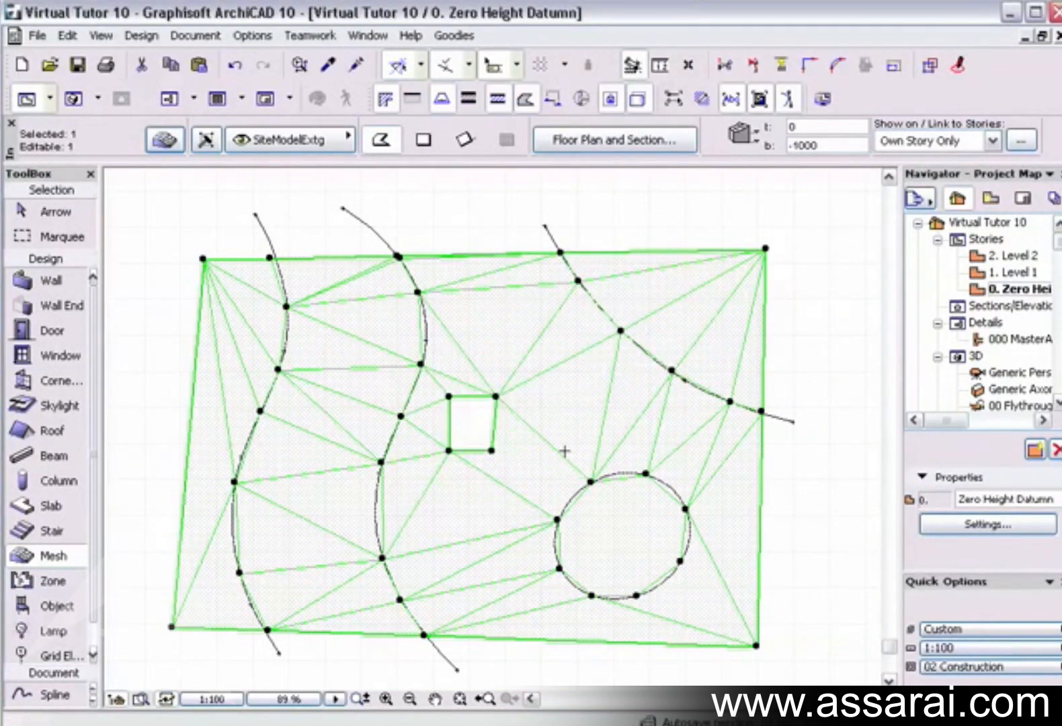
pyautogui.press('F3')
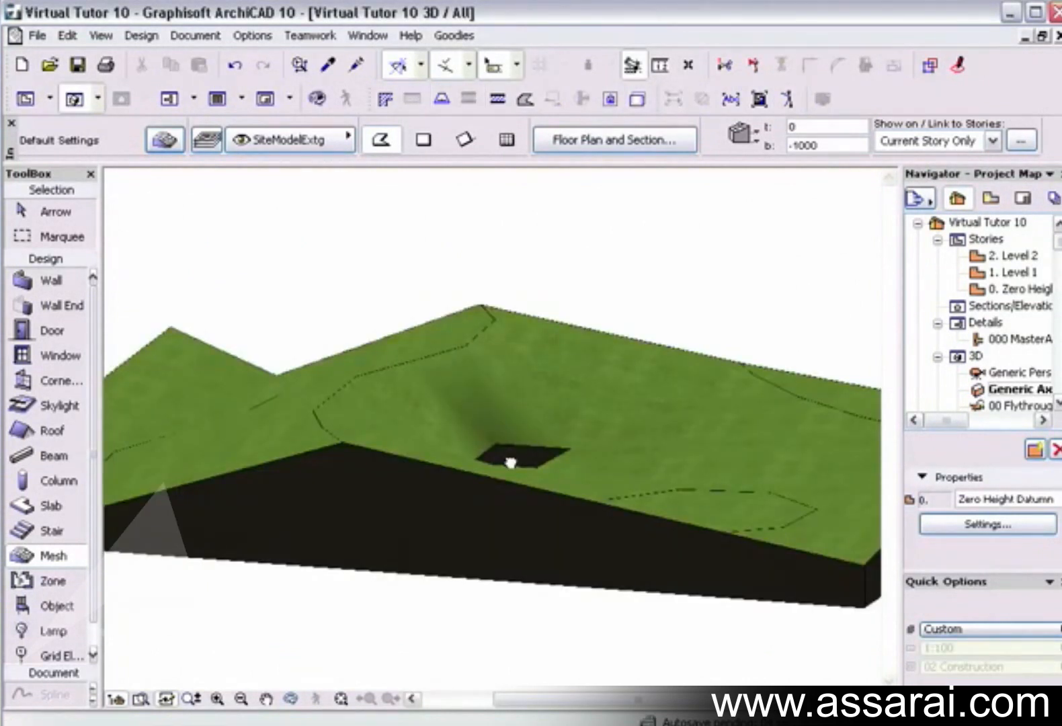
pyautogui.moveTo(509, 457)
pyautogui.mouseDown()
pyautogui.moveTo(477, 529)
pyautogui.moveTo(498, 453)
pyautogui.mouseUp()
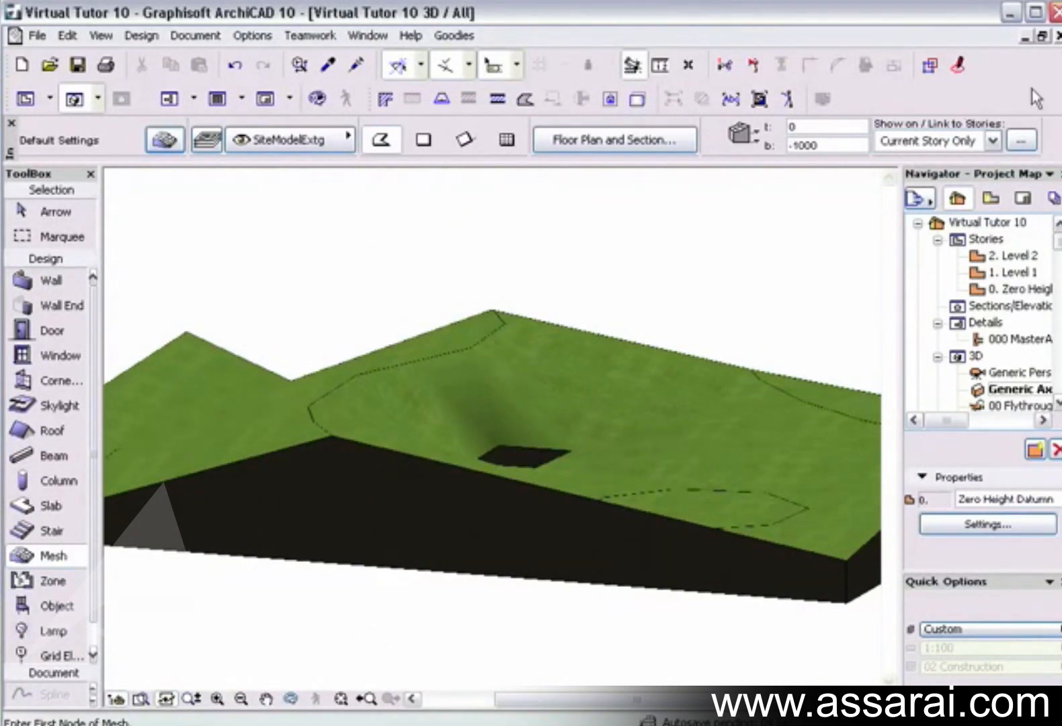
# Outline a tilted four-sided polygon just above the first hole and create it as a hole with Fit to User Ridges.
pyautogui.click(1055, 37)
pyautogui.click(449, 363)
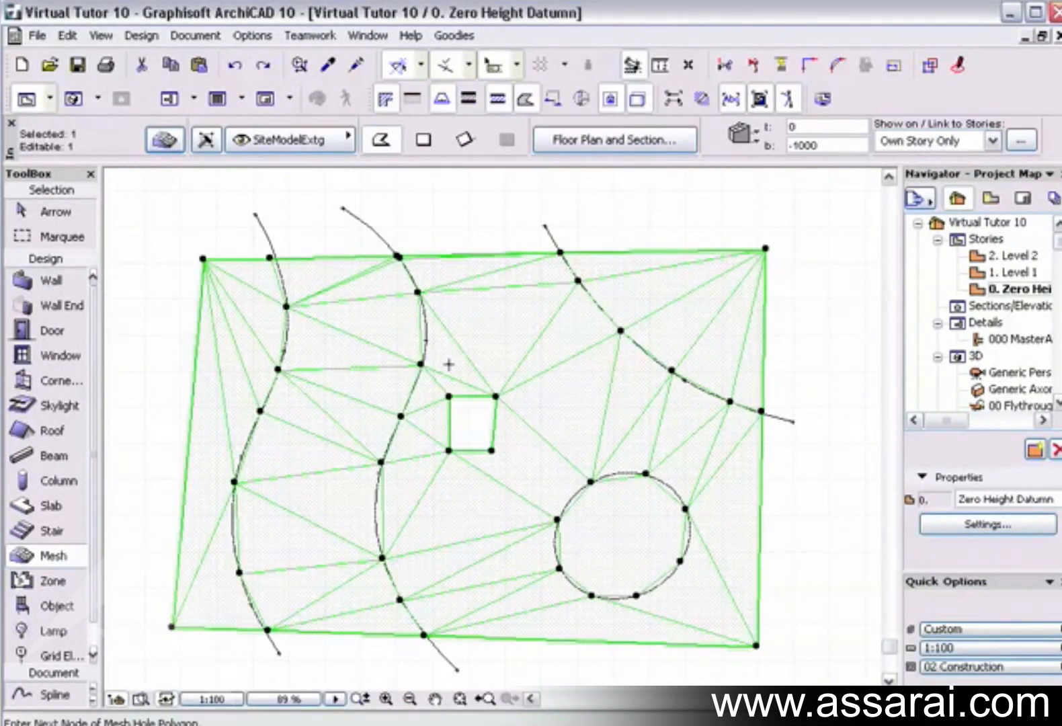
pyautogui.click(466, 300)
pyautogui.click(507, 324)
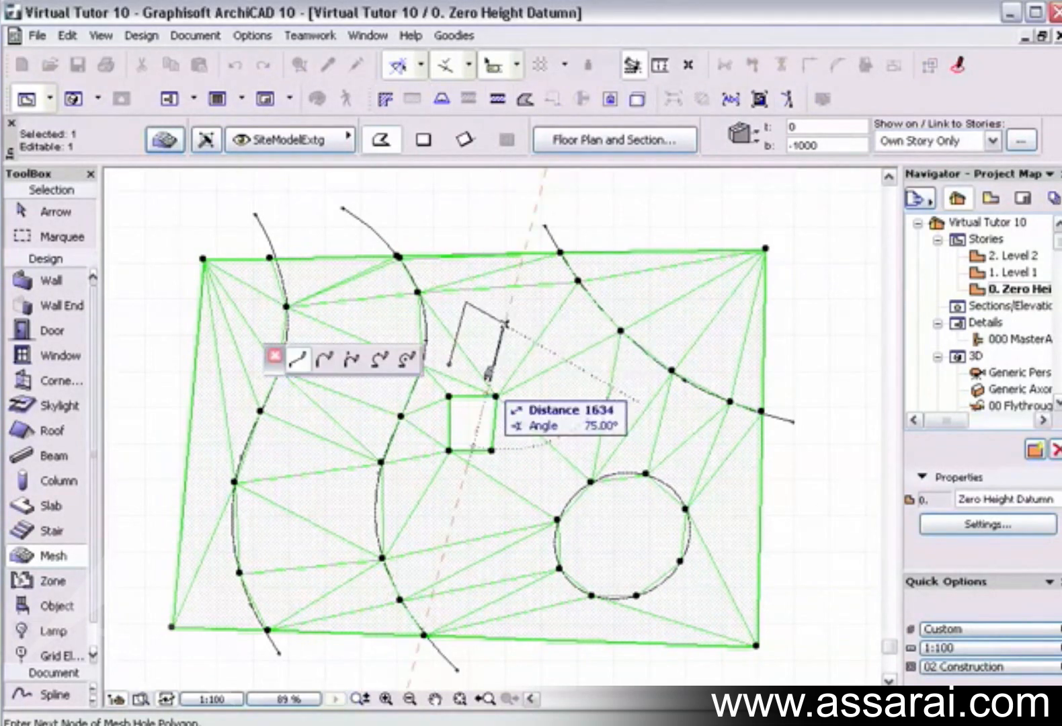
pyautogui.click(489, 377)
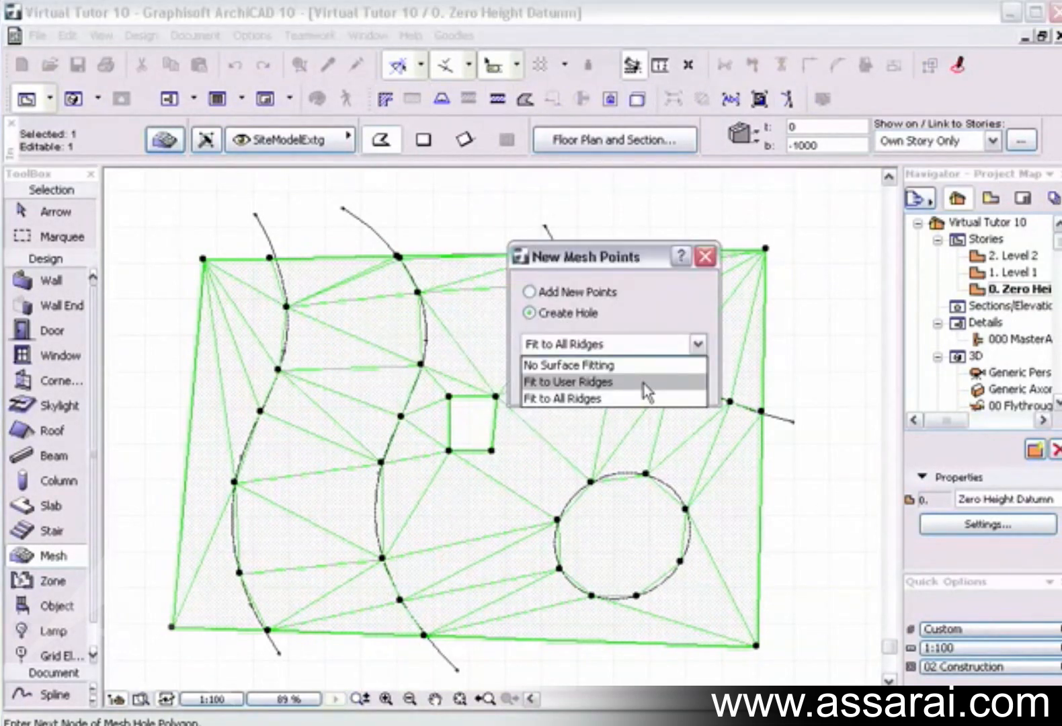
pyautogui.click(647, 382)
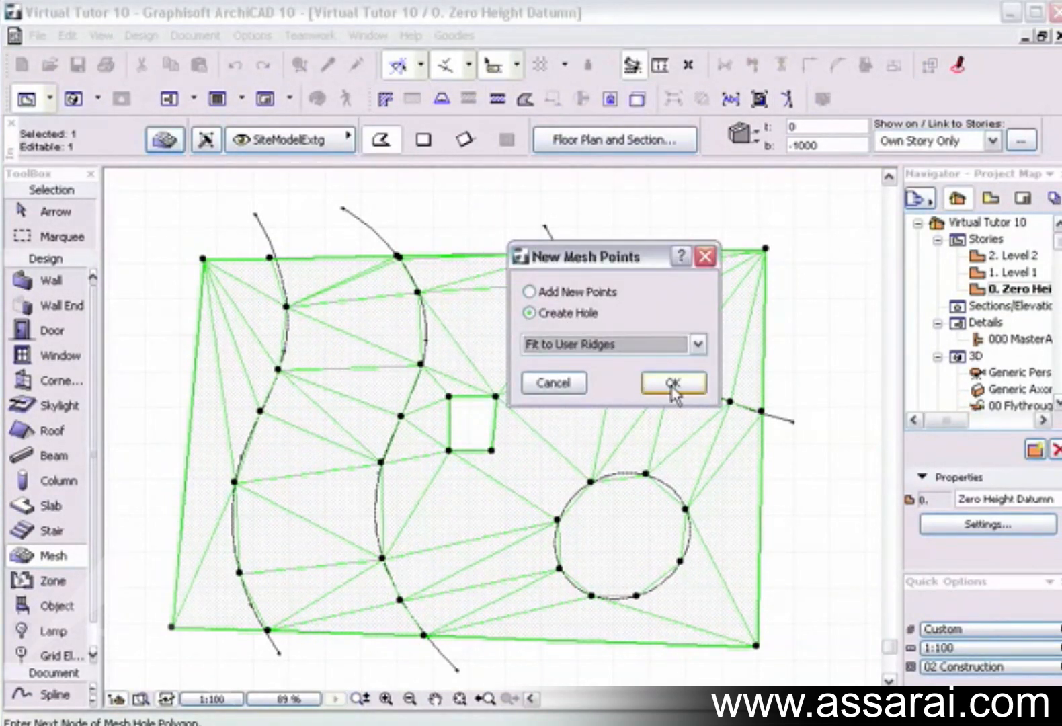
pyautogui.click(672, 383)
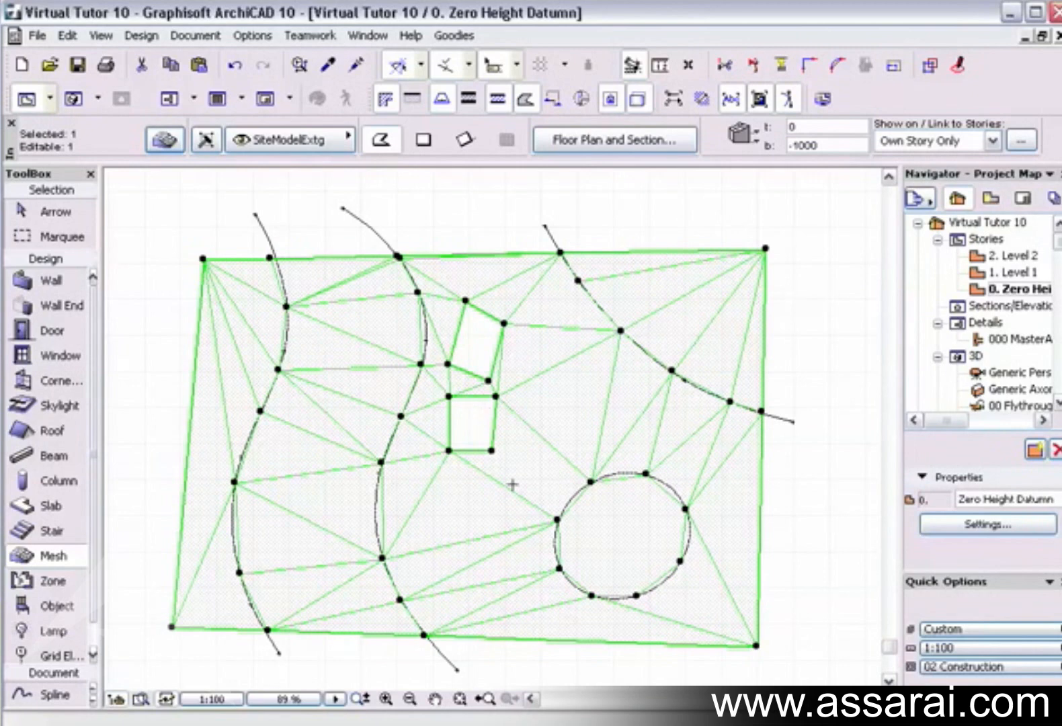
# Outline a long horizontal rectangle on the mesh crossing the lower part of the second wavy contour.
pyautogui.click(422, 514)
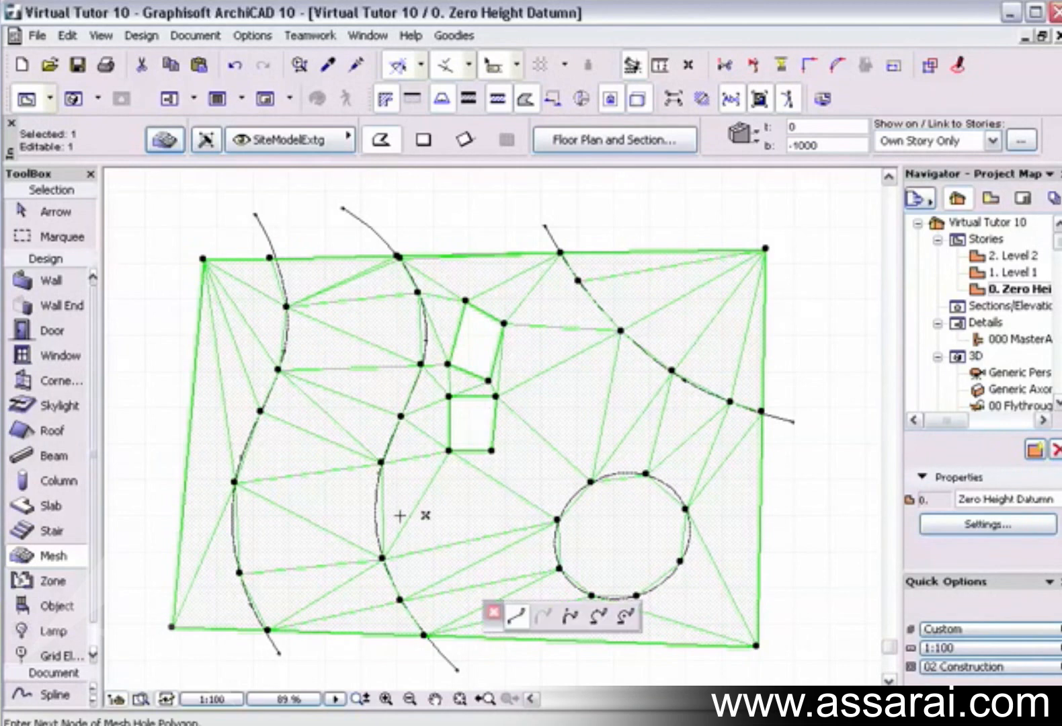
pyautogui.click(302, 514)
pyautogui.click(303, 559)
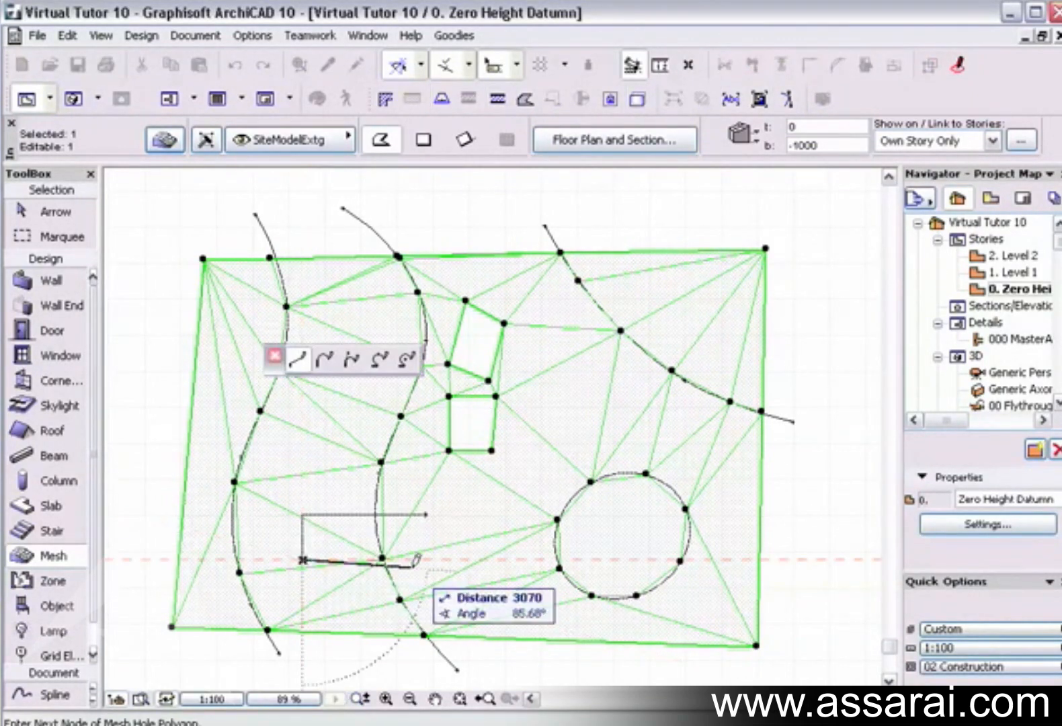
pyautogui.click(422, 559)
pyautogui.click(424, 513)
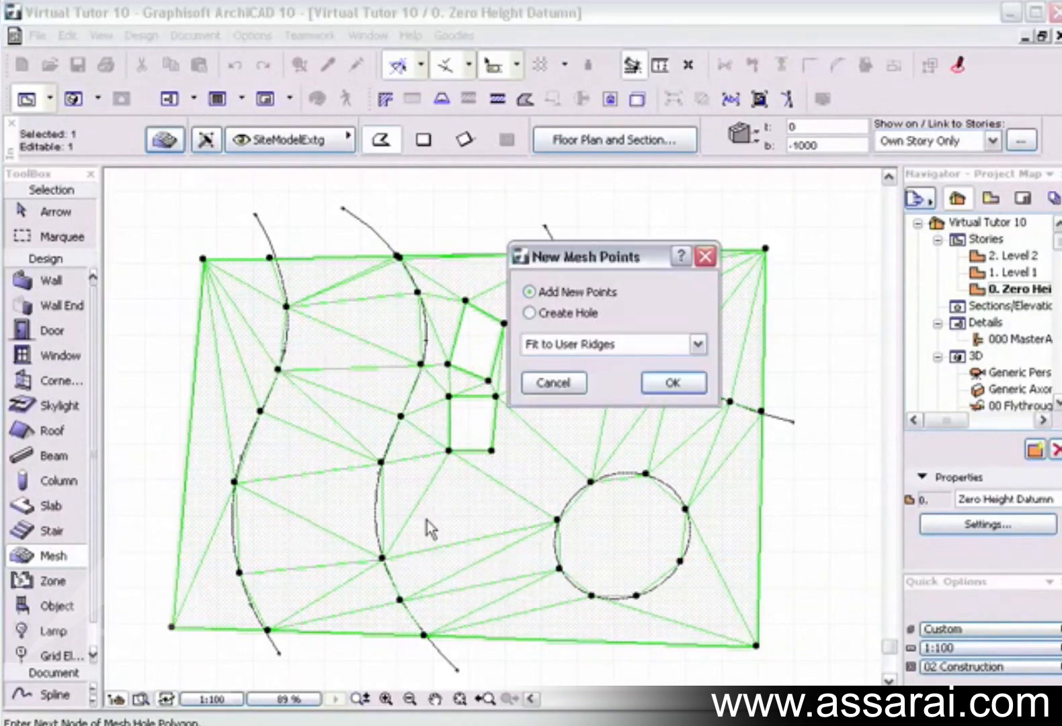
# Create a hole from the long rectangle with Fit to All Ridges and inspect the holes in 3D.
pyautogui.click(529, 313)
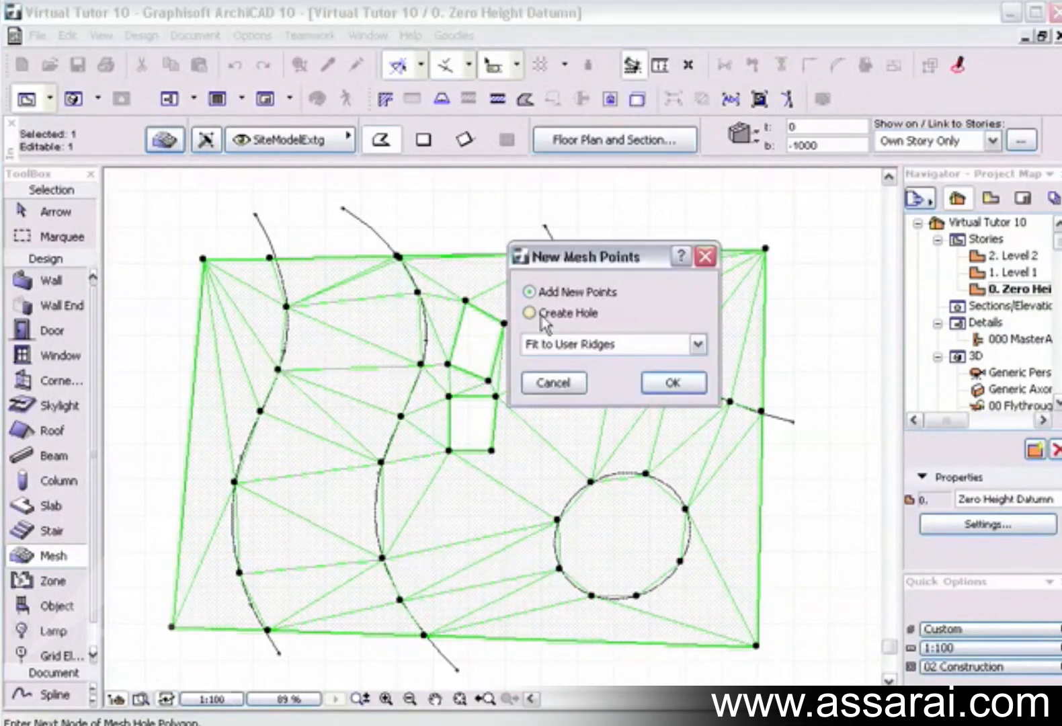
pyautogui.click(562, 350)
pyautogui.click(566, 399)
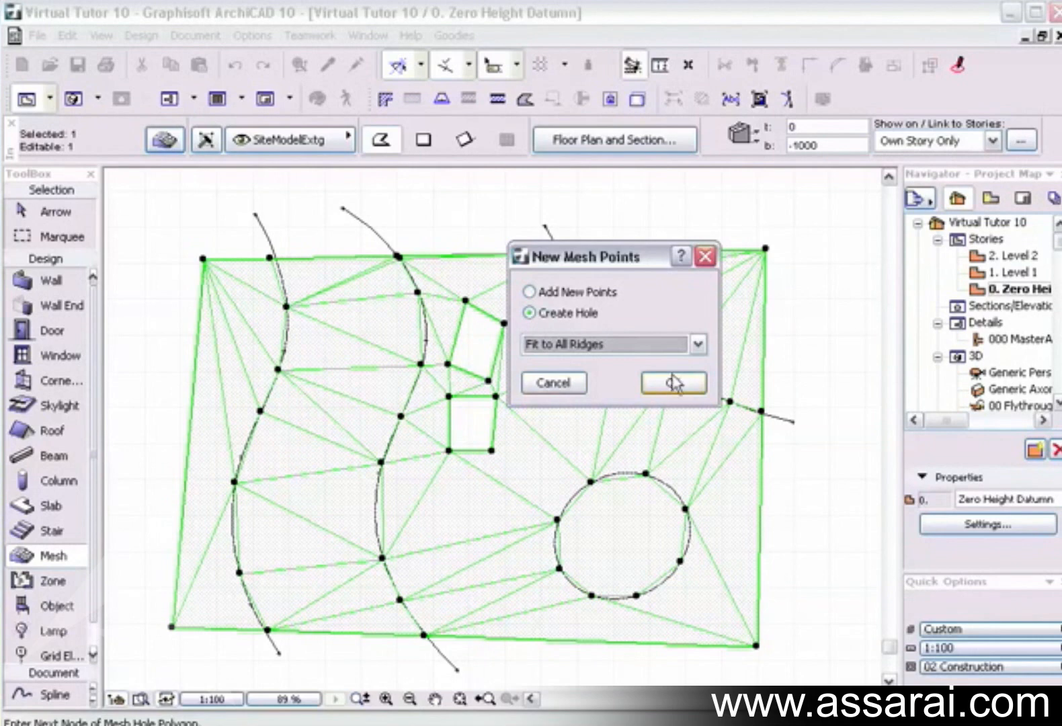
pyautogui.click(674, 390)
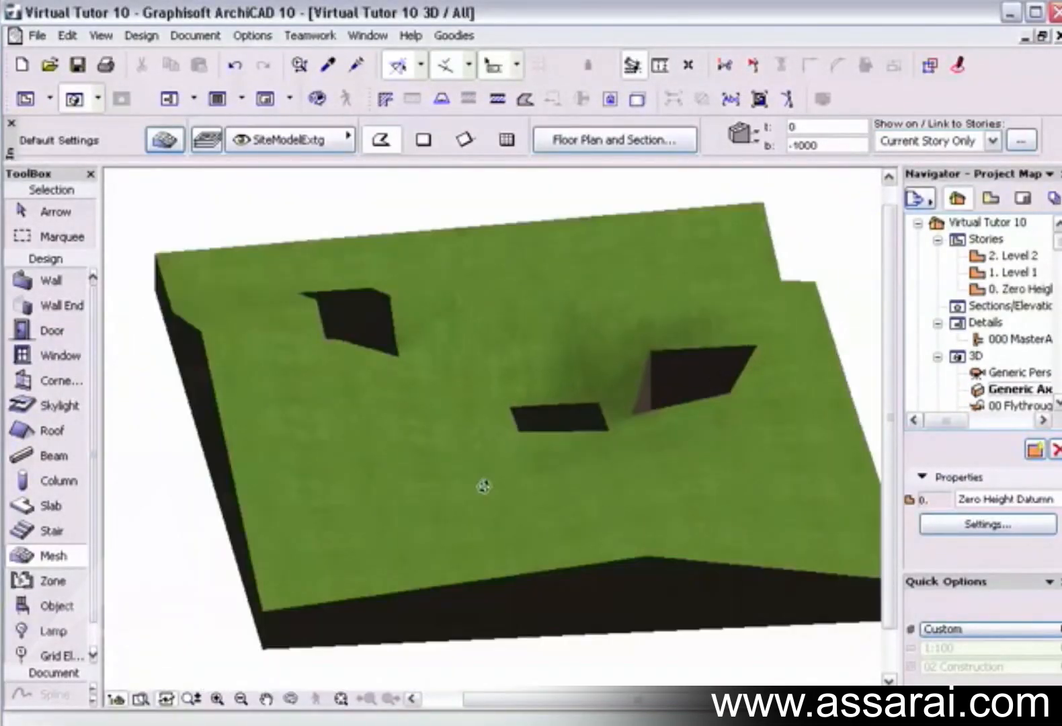
pyautogui.moveTo(514, 493); pyautogui.dragTo(682, 411)
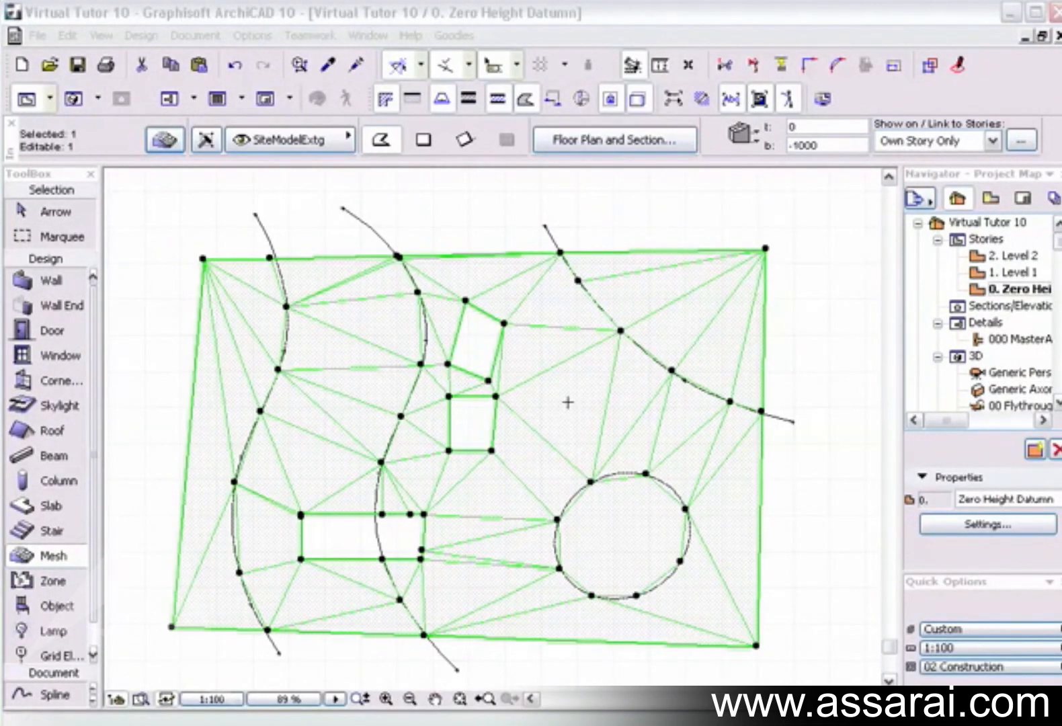
# Add new mesh points along a short bent line between the small holes and the upper-right contour, using Fit to All Ridges.
pyautogui.click(63, 551)
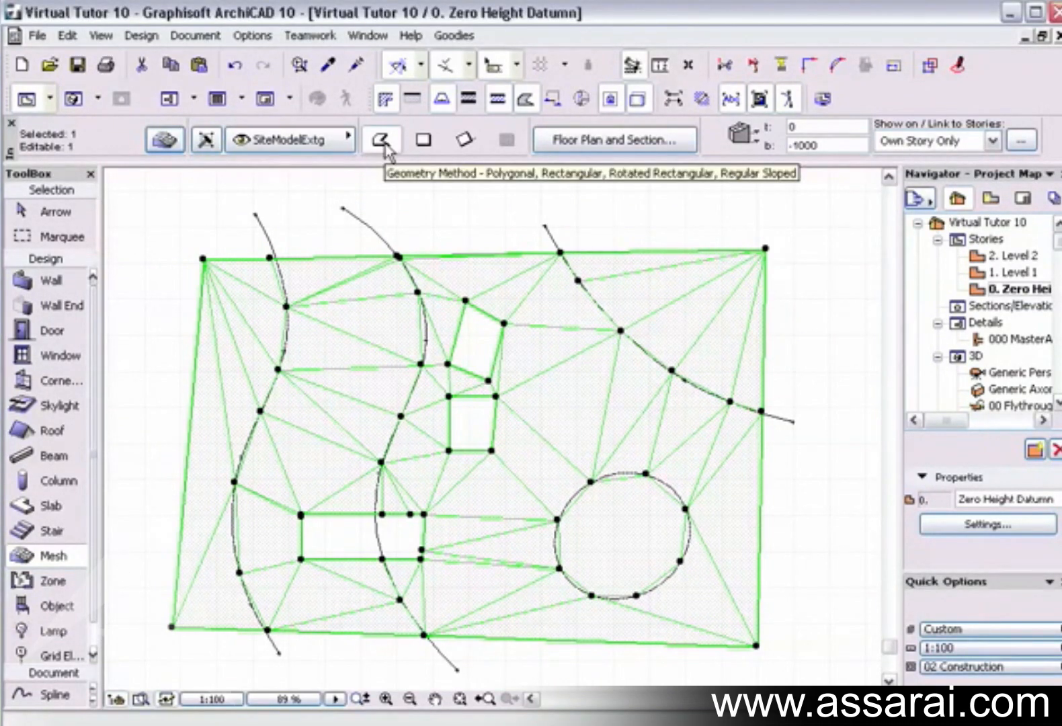
pyautogui.click(560, 363)
pyautogui.click(577, 422)
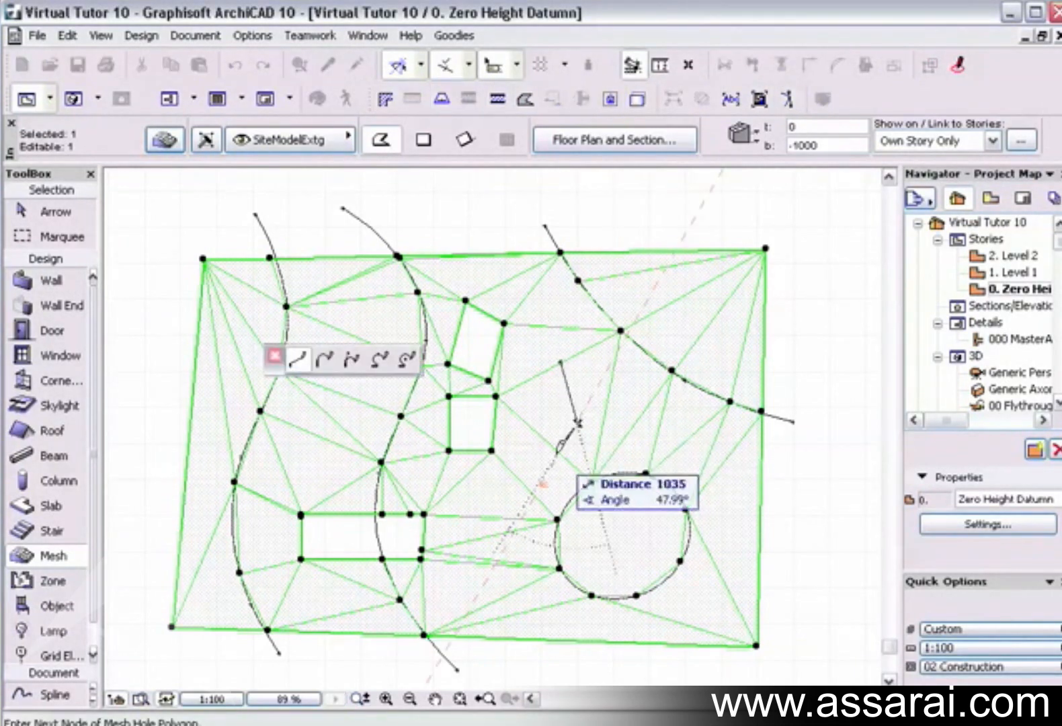
pyautogui.doubleClick(557, 454)
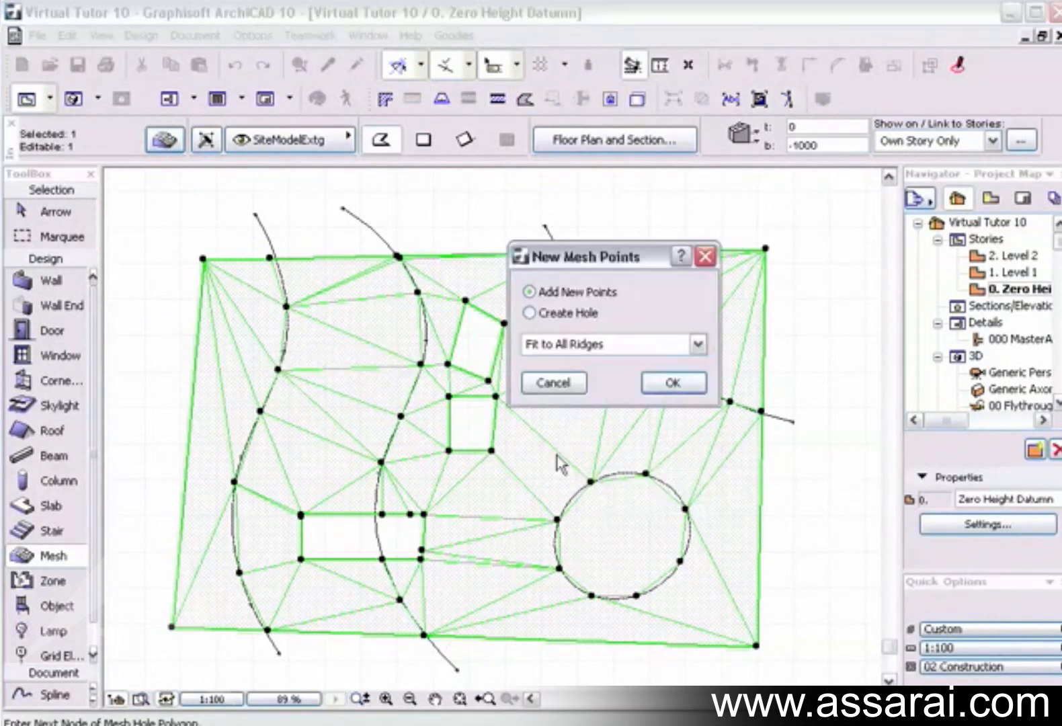
pyautogui.click(668, 386)
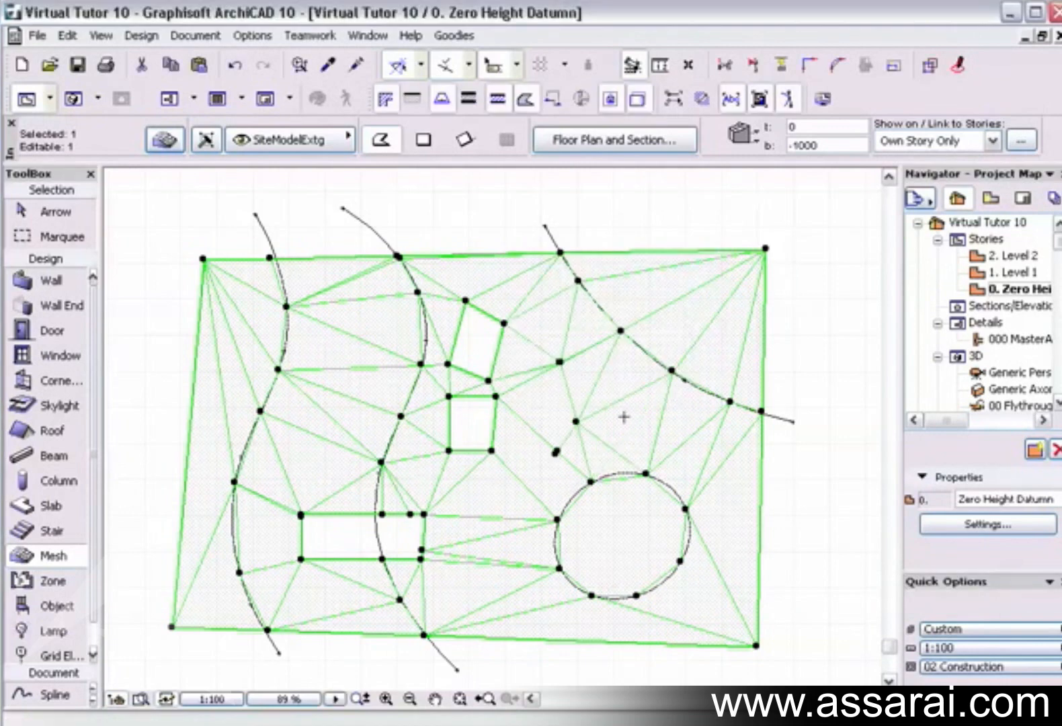
# Set the height of all the newly added line points to 5000 and inspect the terrain in 3D.
pyautogui.click(576, 421)
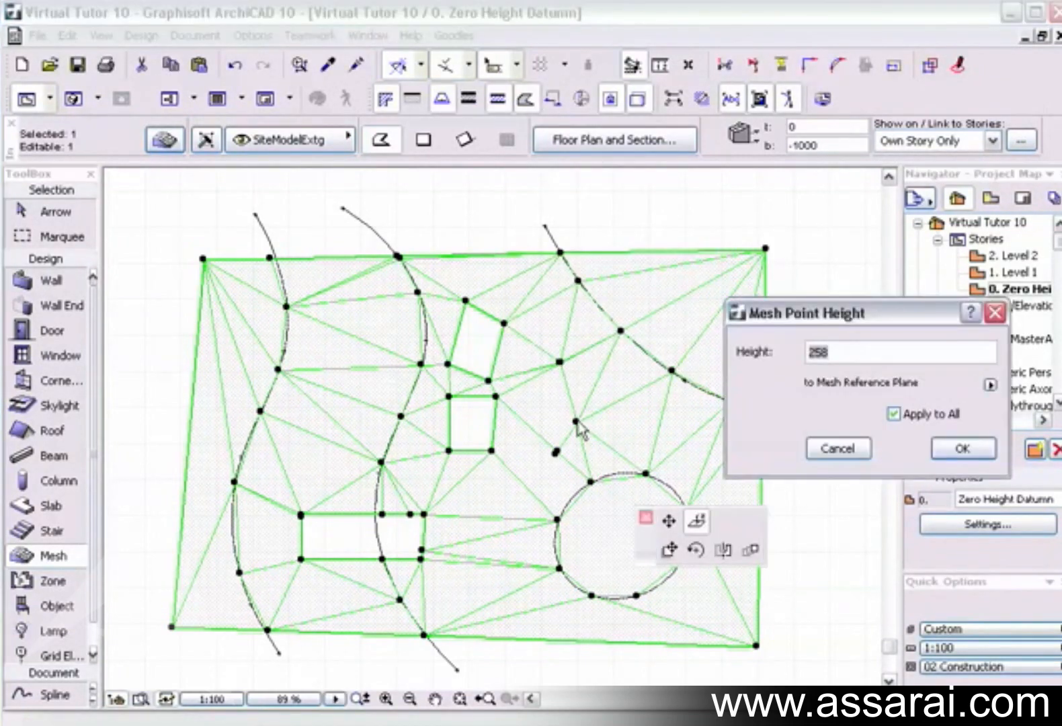
pyautogui.write('5000')
pyautogui.click(948, 449)
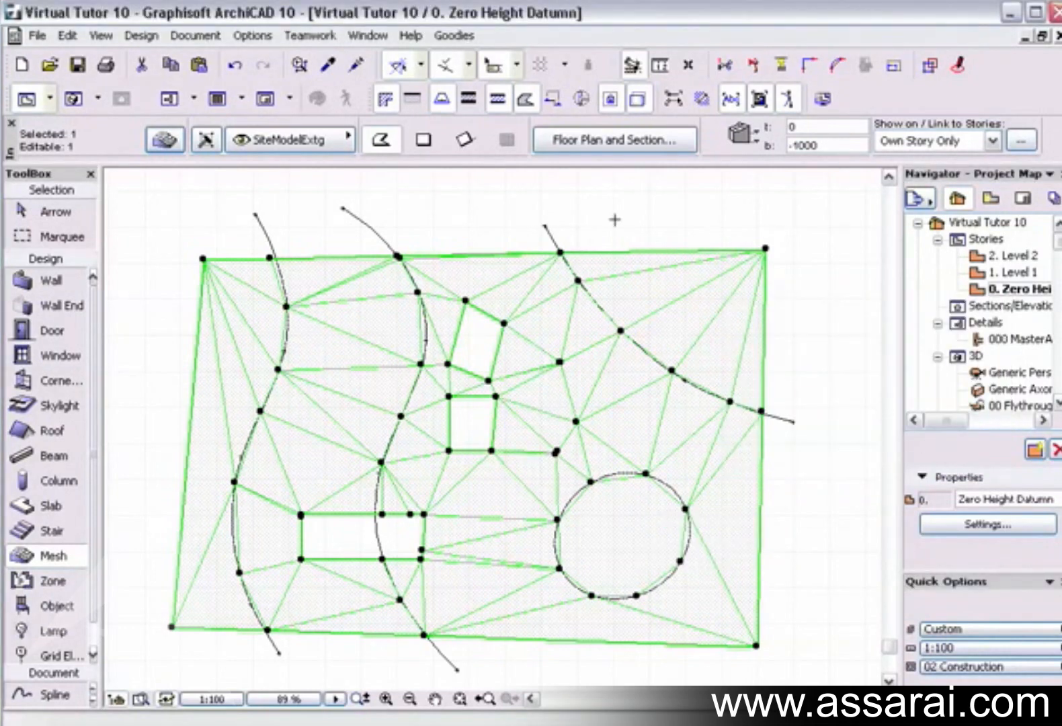
pyautogui.press('F3')
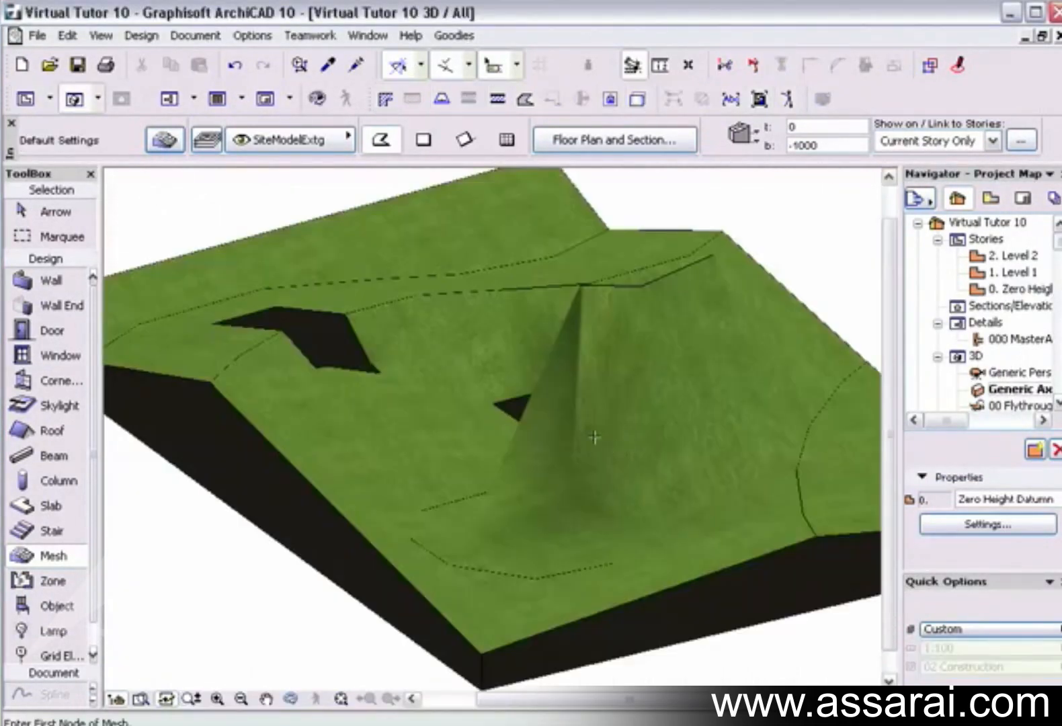
pyautogui.keyDown('shift'); pyautogui.moveTo(616, 443); pyautogui.dragTo(713, 439, button='middle'); pyautogui.keyUp('shift')
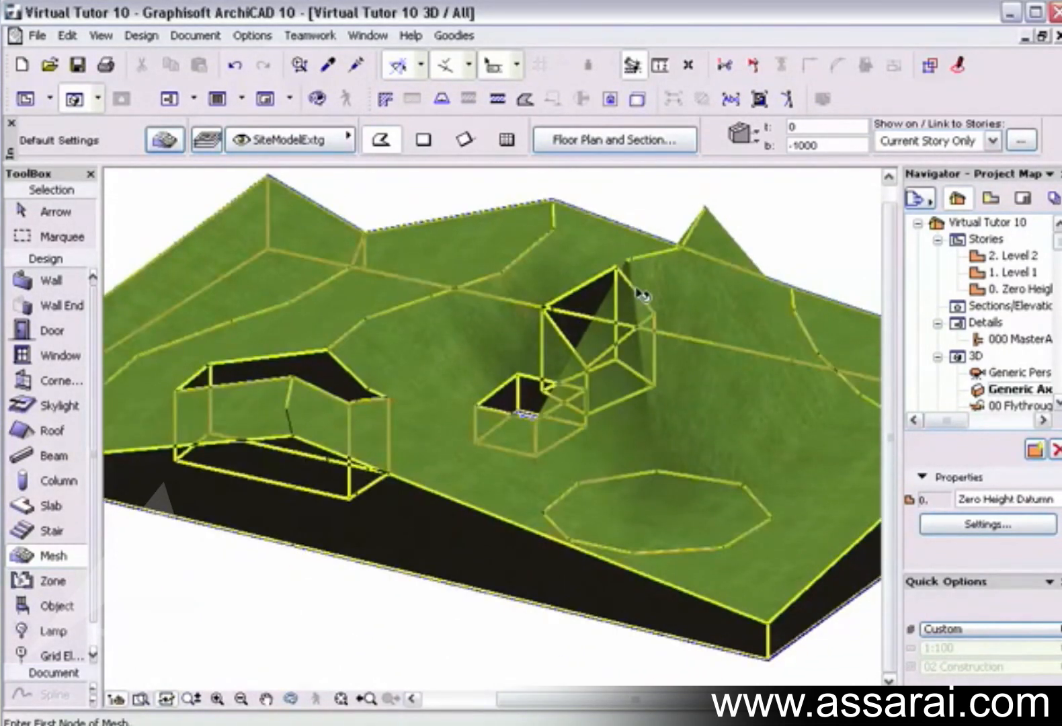
# Select the mesh in 3D and lower the elevation of two points on the raised ridge beside the tall peak.
pyautogui.keyDown('shift'); pyautogui.click(641, 294); pyautogui.keyUp('shift')
pyautogui.click(627, 259)
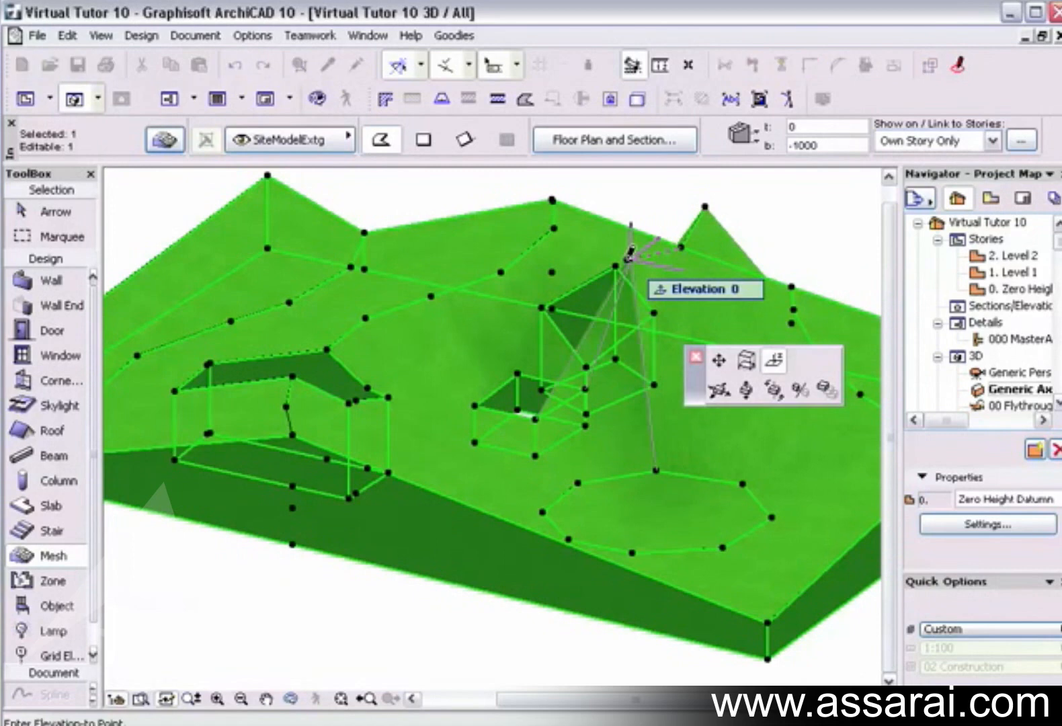
pyautogui.click(619, 306)
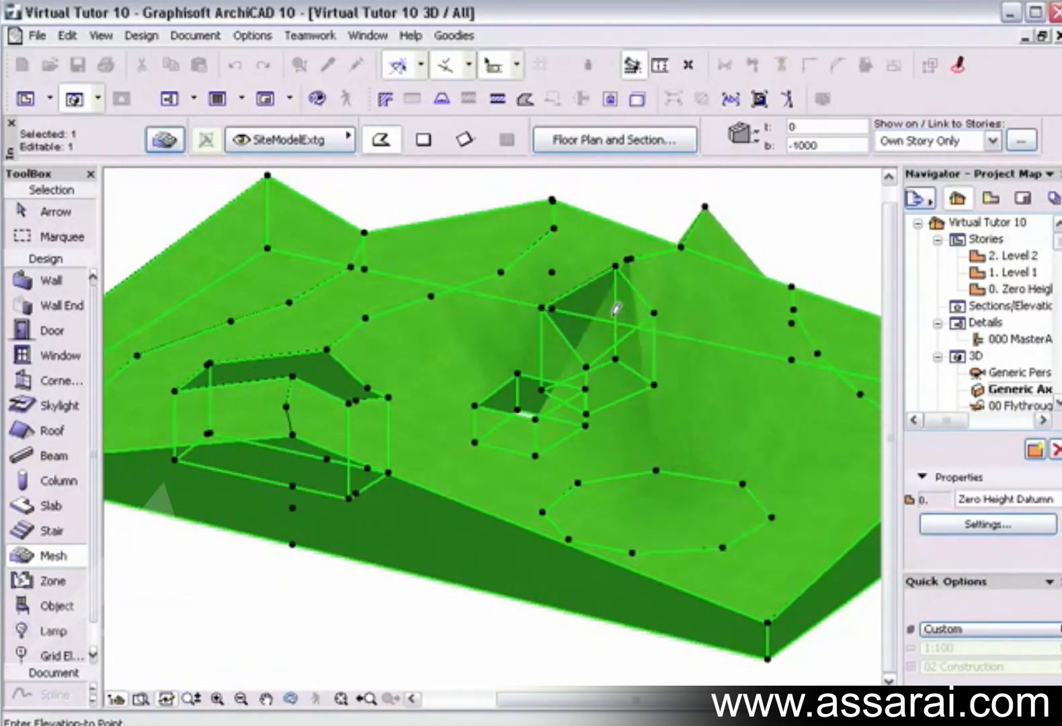
pyautogui.click(680, 245)
pyautogui.click(680, 286)
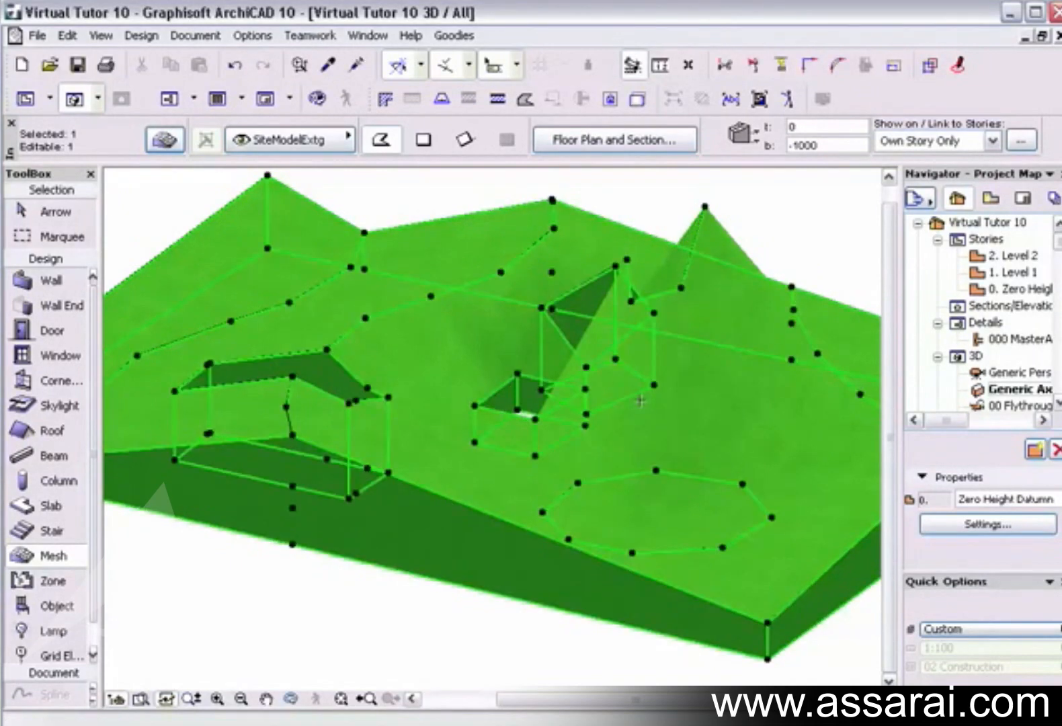
# Set the selected mesh's Model Ridges option to All Ridges Sharp and deselect it.
pyautogui.click(859, 140)
pyautogui.click(843, 160)
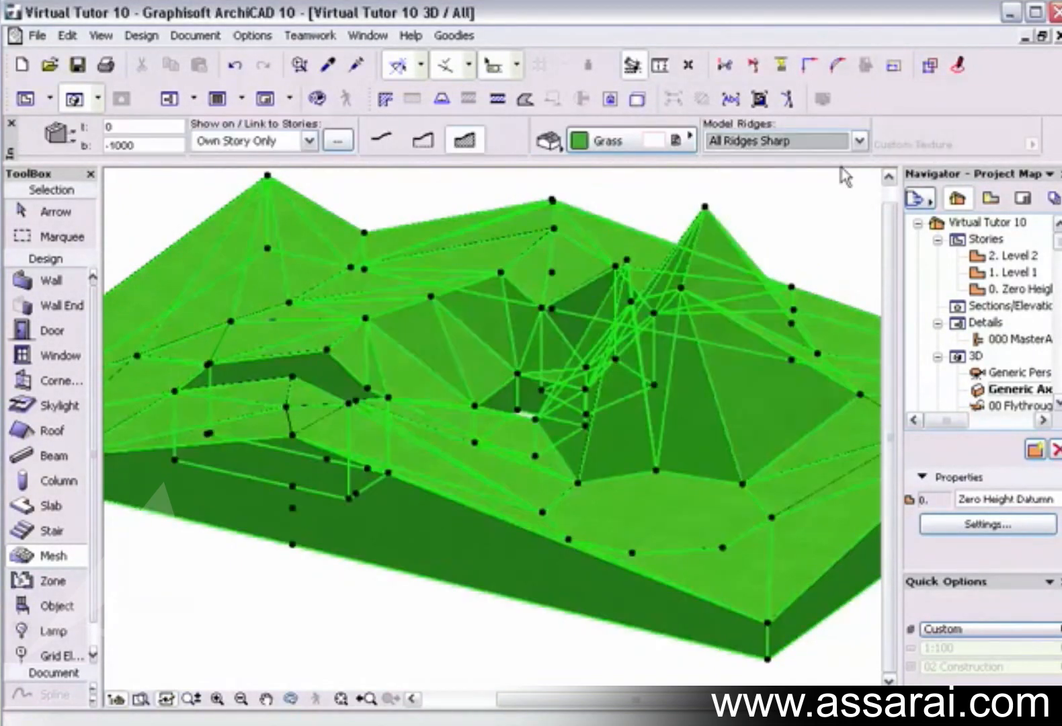
pyautogui.press('Escape')
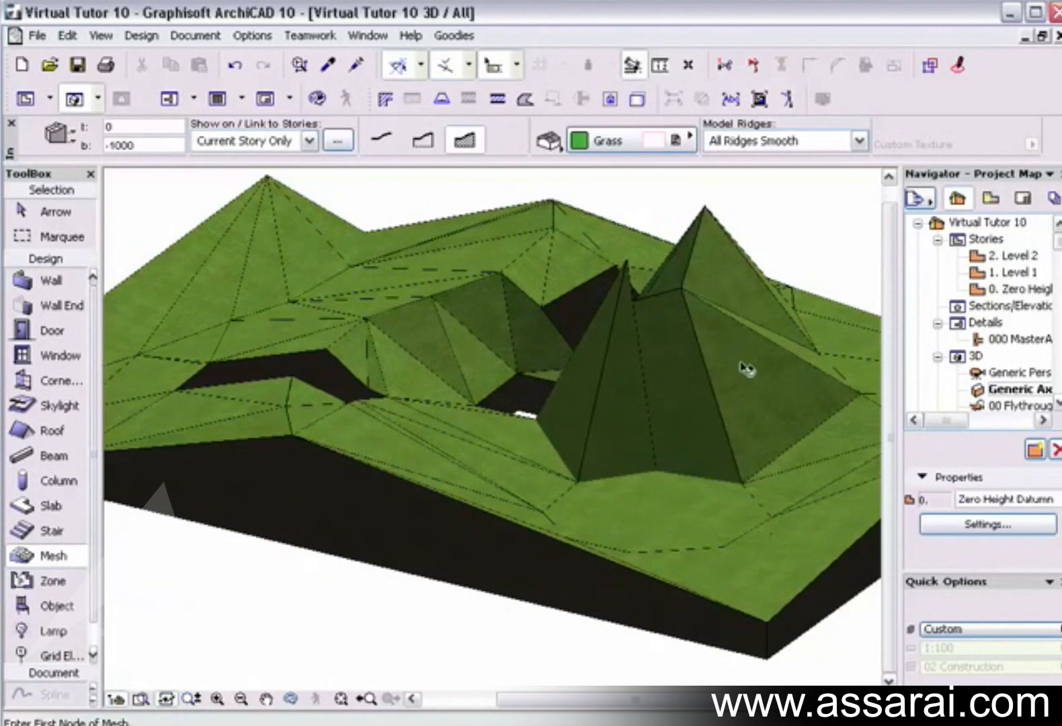
# Reselect the mesh and set its Model Ridges option to User Defined Sharp.
pyautogui.click(743, 368)
pyautogui.click(859, 141)
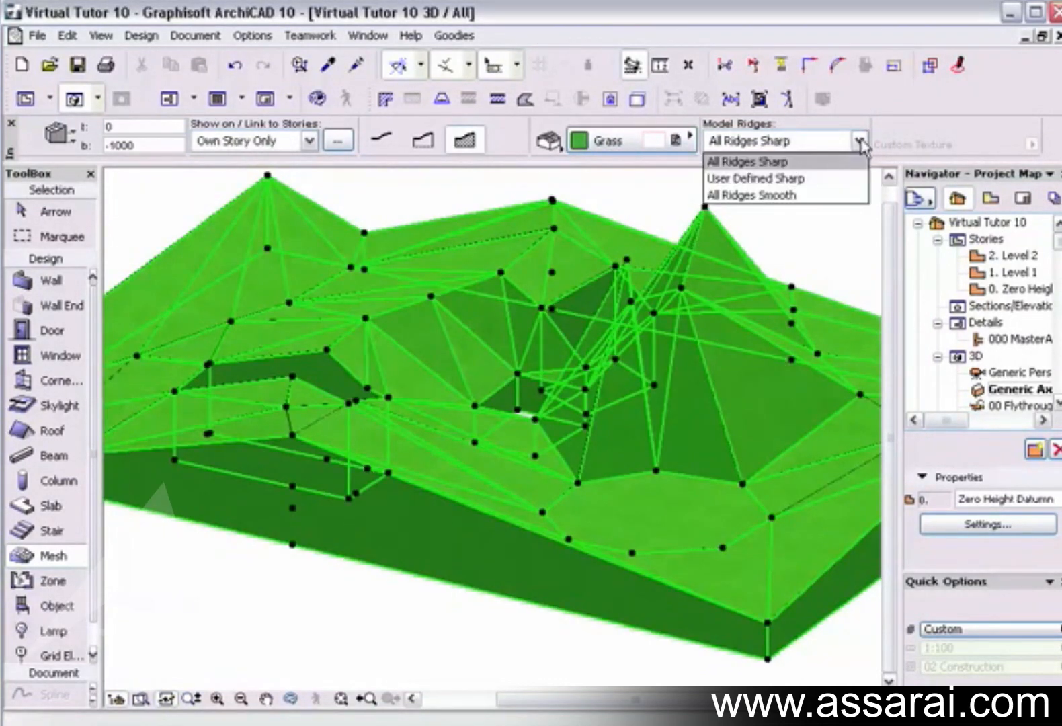
pyautogui.click(840, 179)
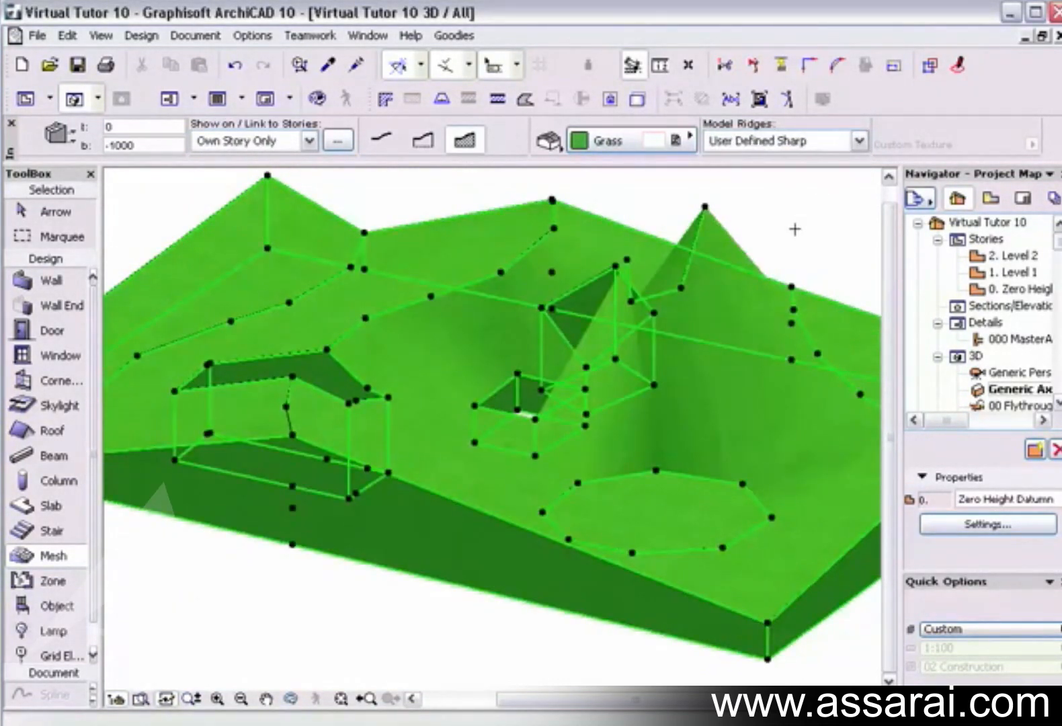
# Reselect the terrain mesh, set its Model Ridges option to All Ridges Smooth, and clear the selection.
pyautogui.press('Escape')
pyautogui.click(770, 365)
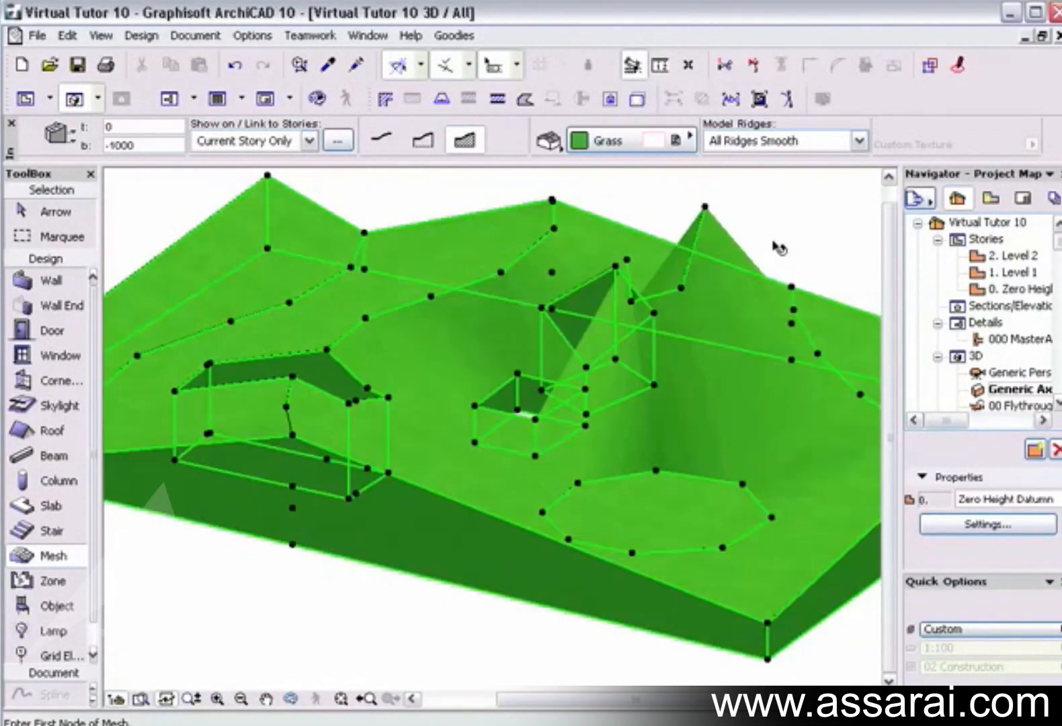
pyautogui.click(860, 142)
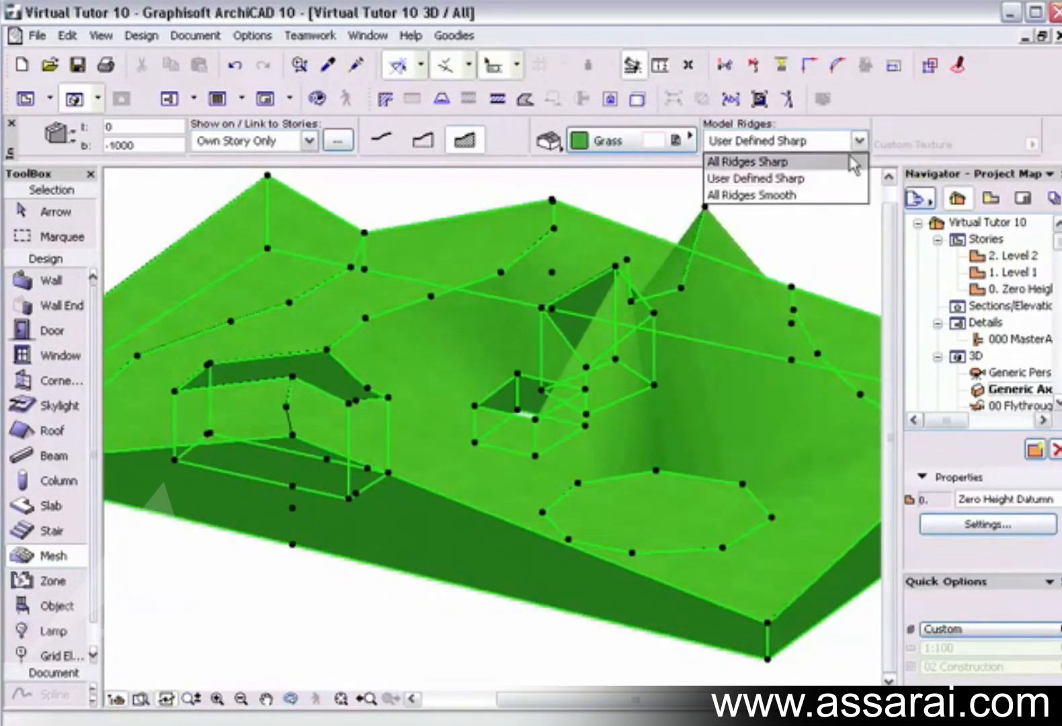
pyautogui.click(830, 195)
pyautogui.press('Escape')
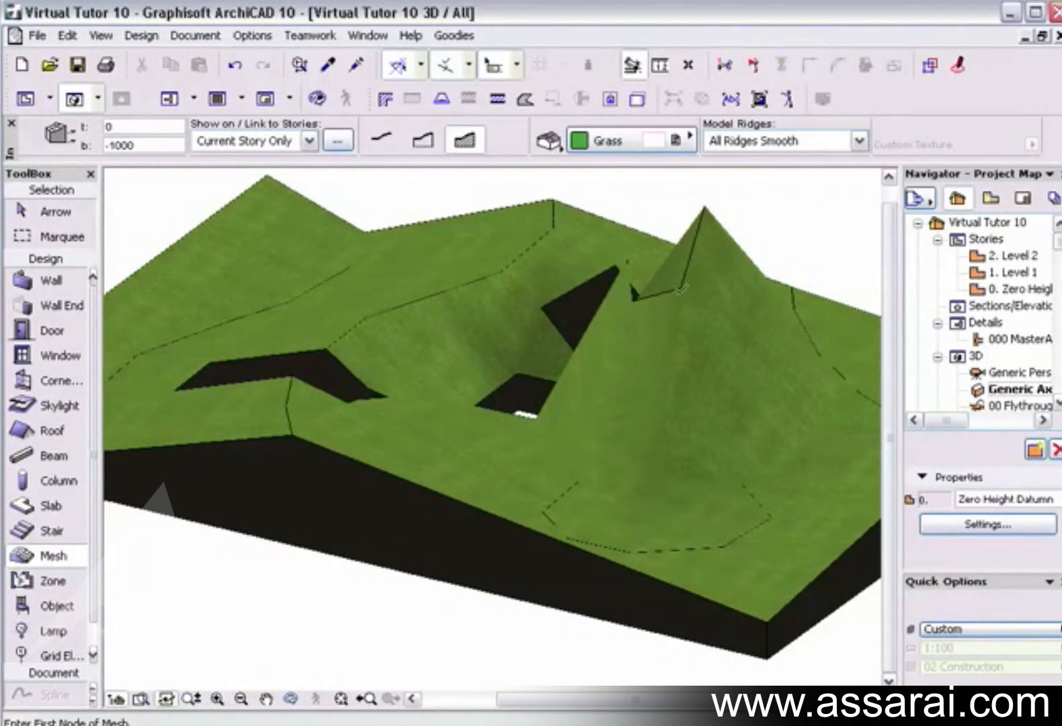
pyautogui.keyDown('shift'); pyautogui.moveTo(627, 279); pyautogui.dragTo(586, 355, button='middle'); pyautogui.keyUp('shift')
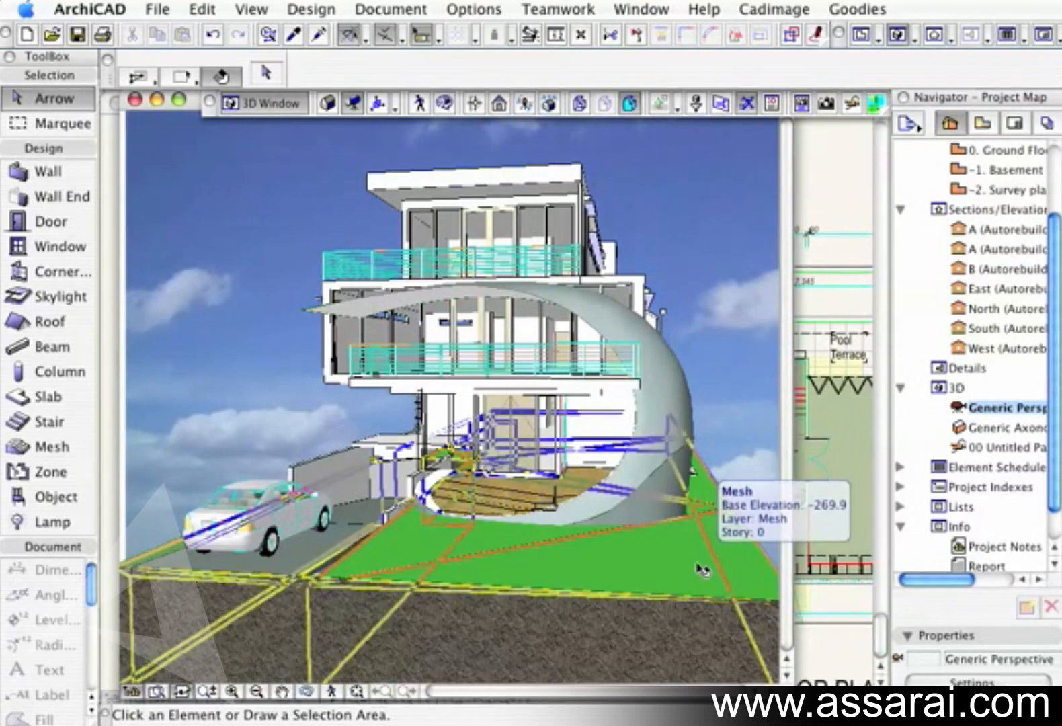
# Examine the house's curved shell in 3D by selecting each of its meshes in turn, and clear the selection.
pyautogui.moveTo(672, 428)
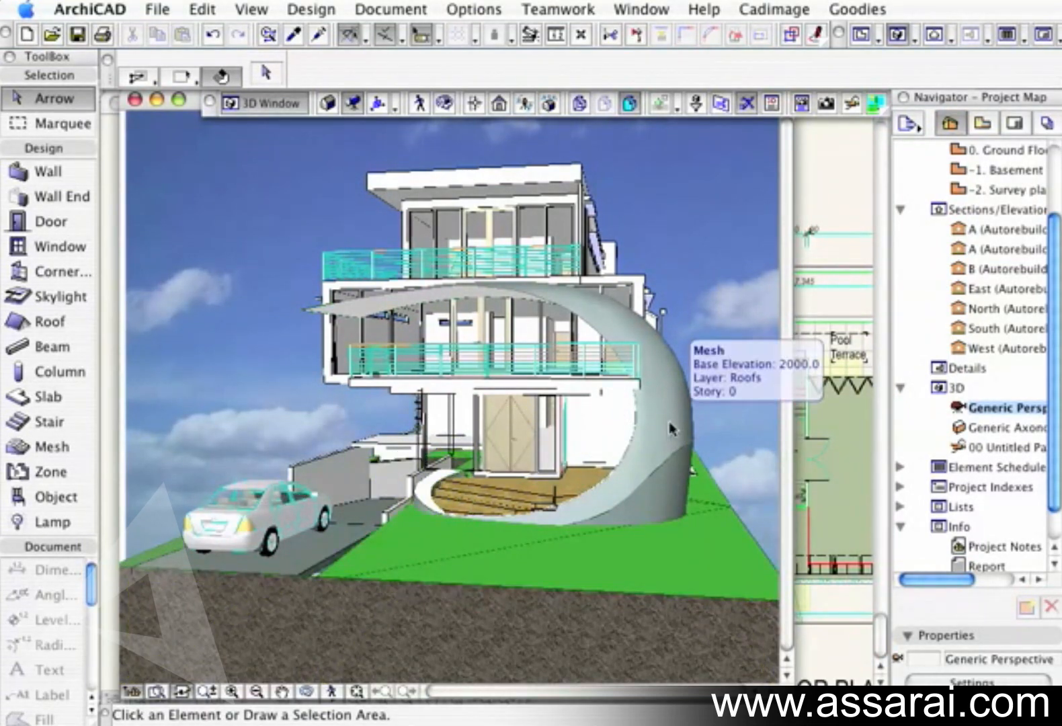
pyautogui.click(672, 428)
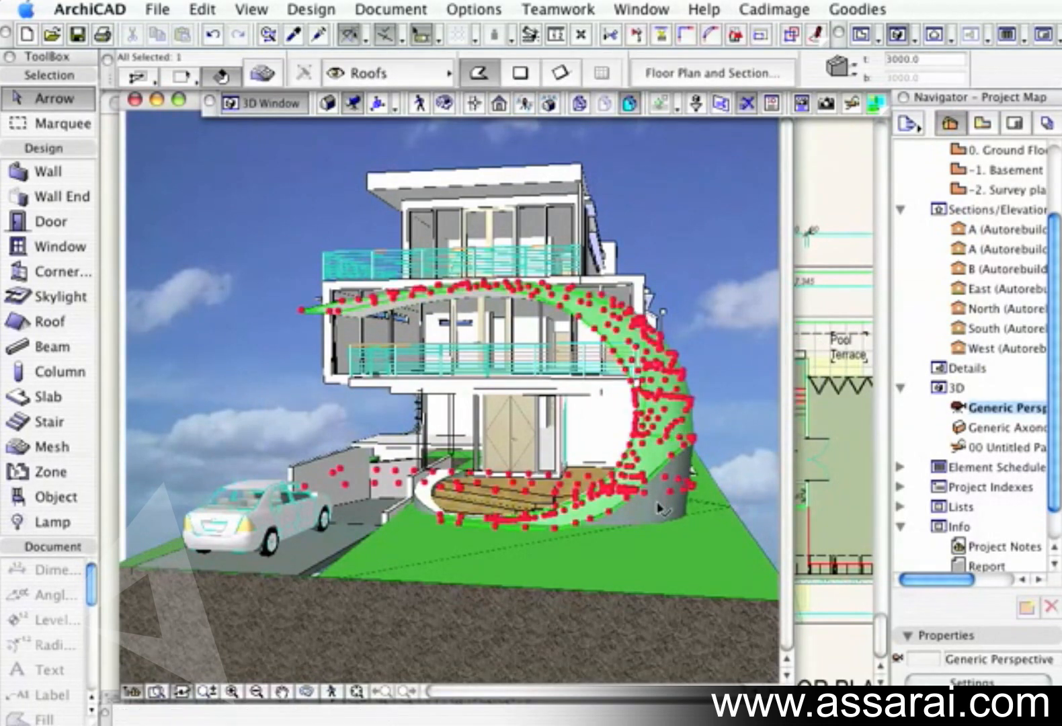
pyautogui.click(678, 420)
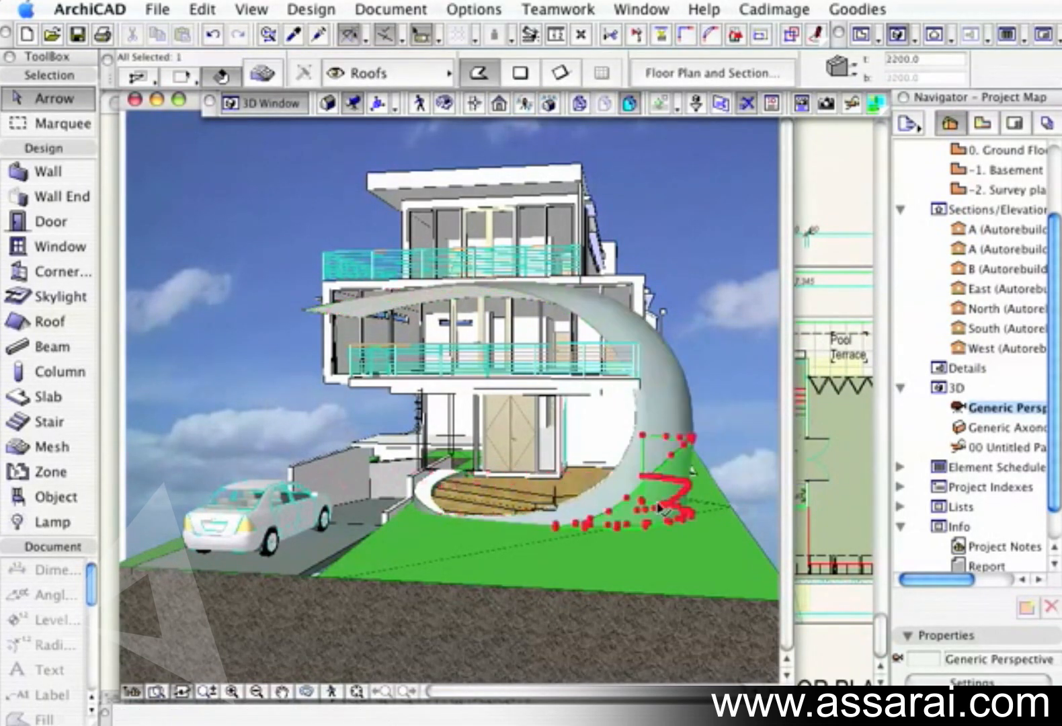
pyautogui.click(412, 296)
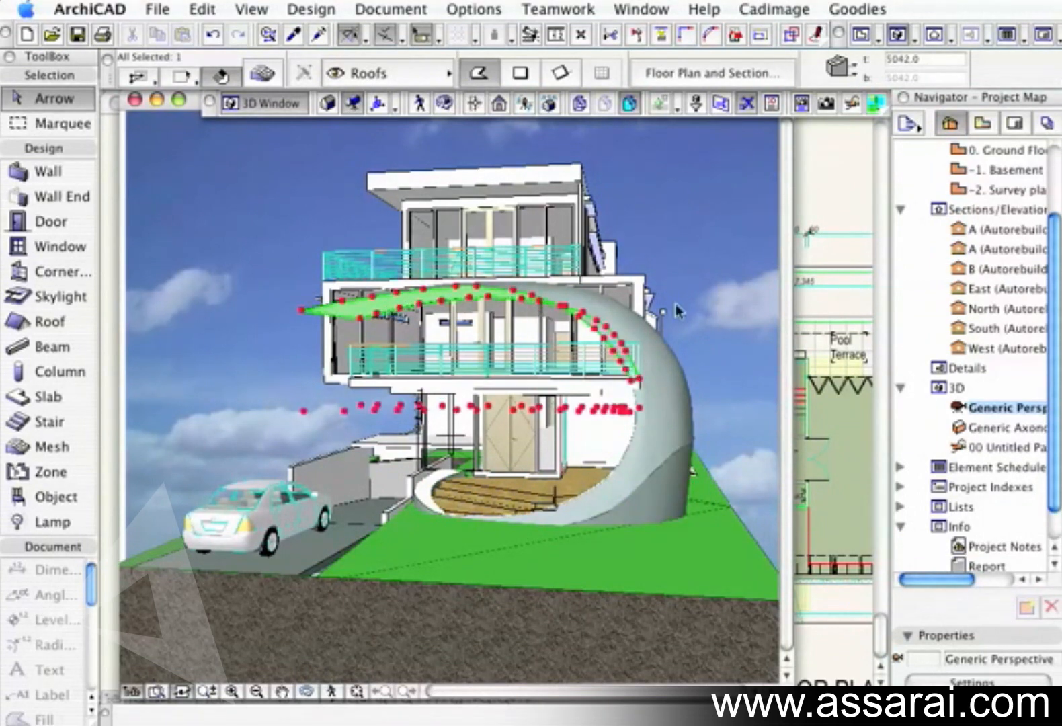
pyautogui.click(709, 311)
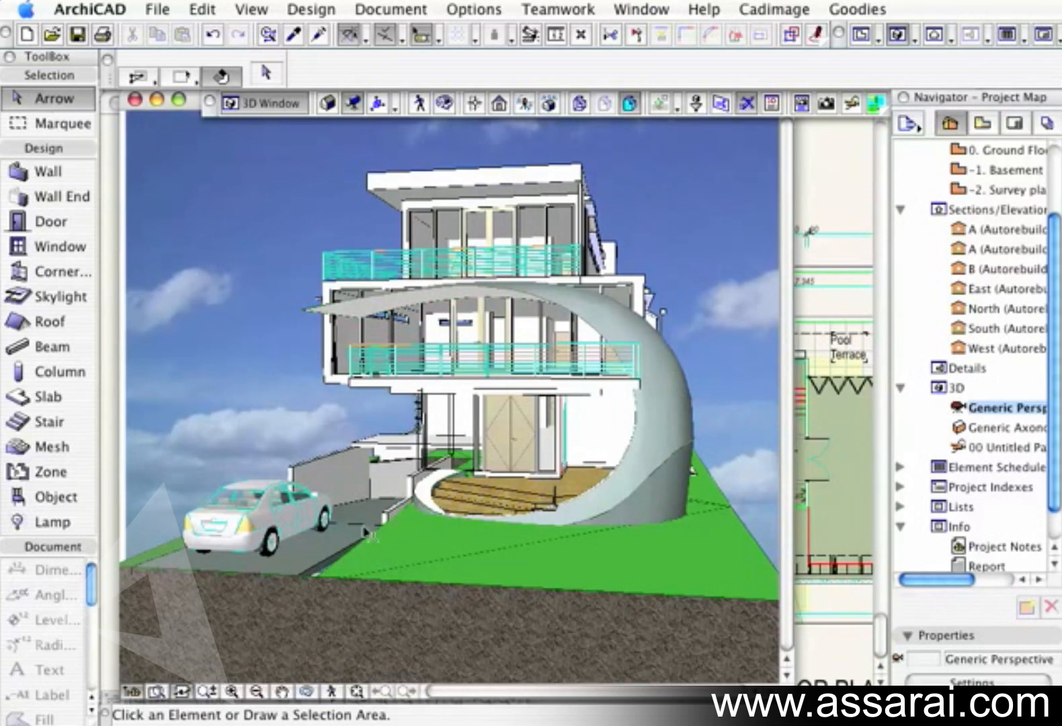
# Examine the site mesh and the two sloped driveway roofs in 3D by selecting each in turn, and clear the selection.
pyautogui.keyDown('shift'); pyautogui.moveTo(530, 410); pyautogui.dragTo(507, 422, button='middle'); pyautogui.keyUp('shift')
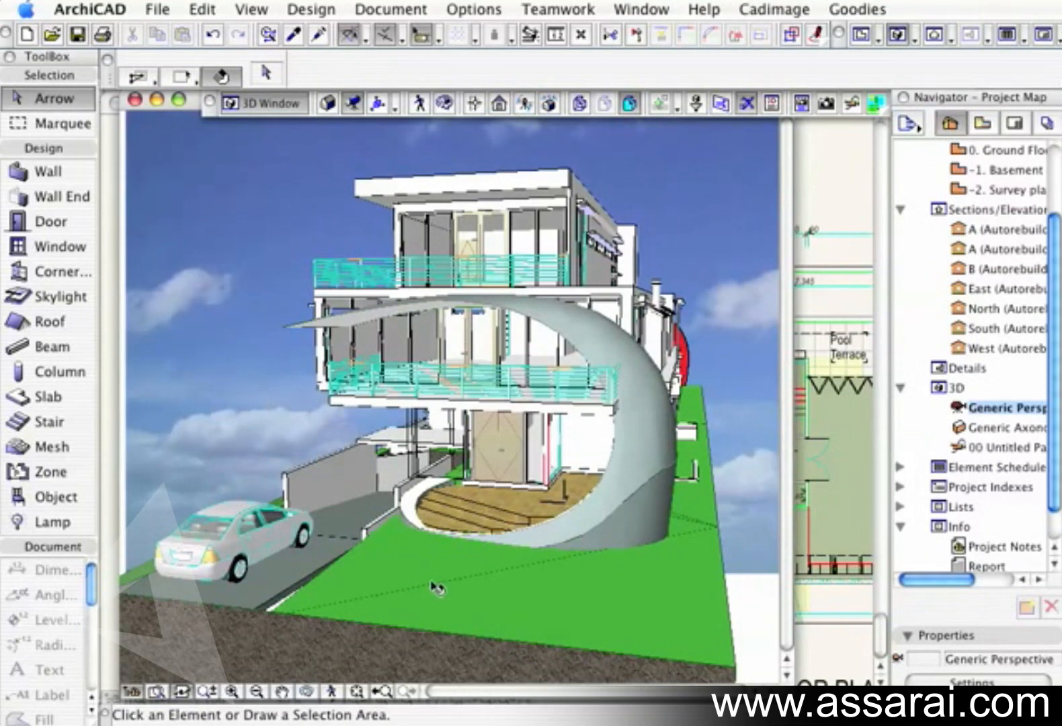
pyautogui.click(562, 590)
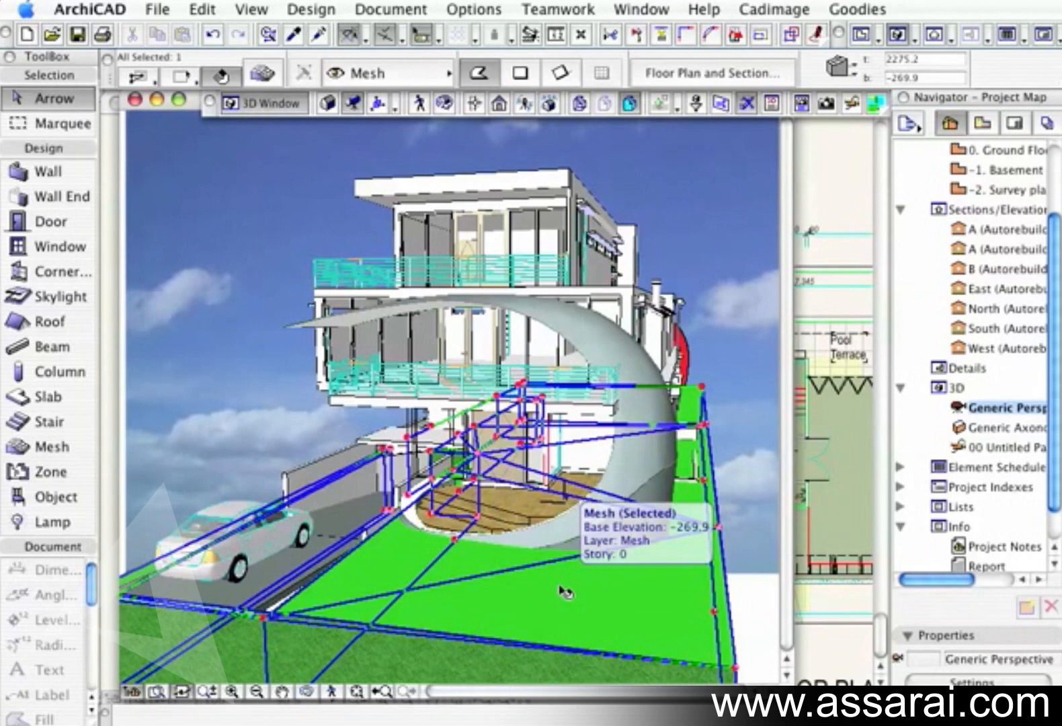
pyautogui.click(312, 558)
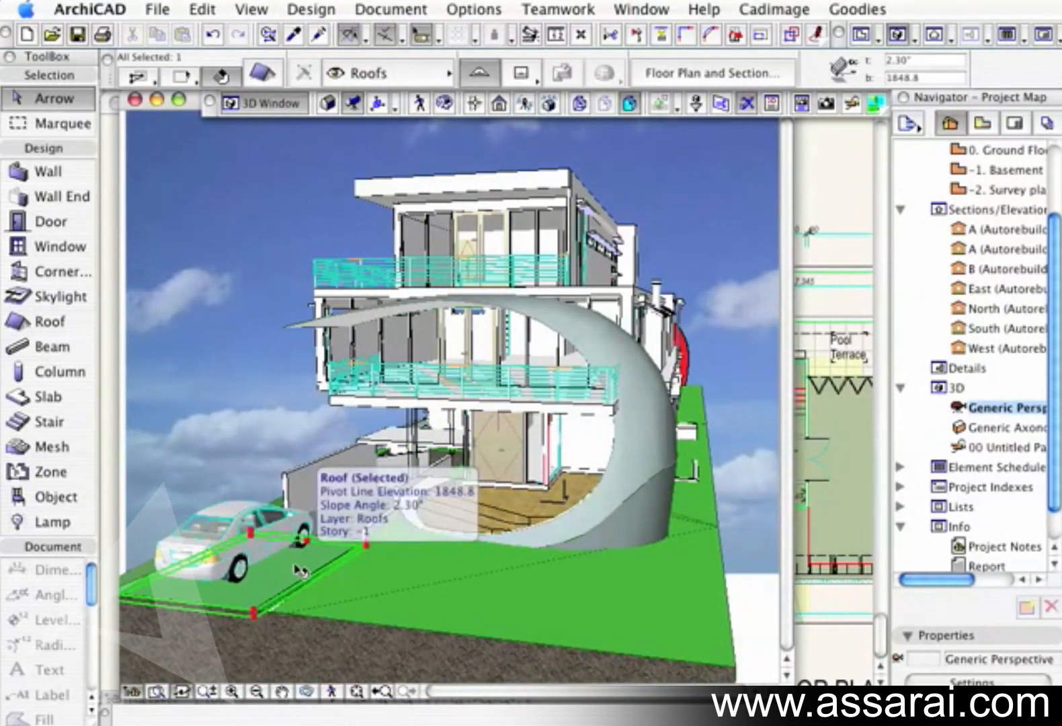
pyautogui.click(344, 529)
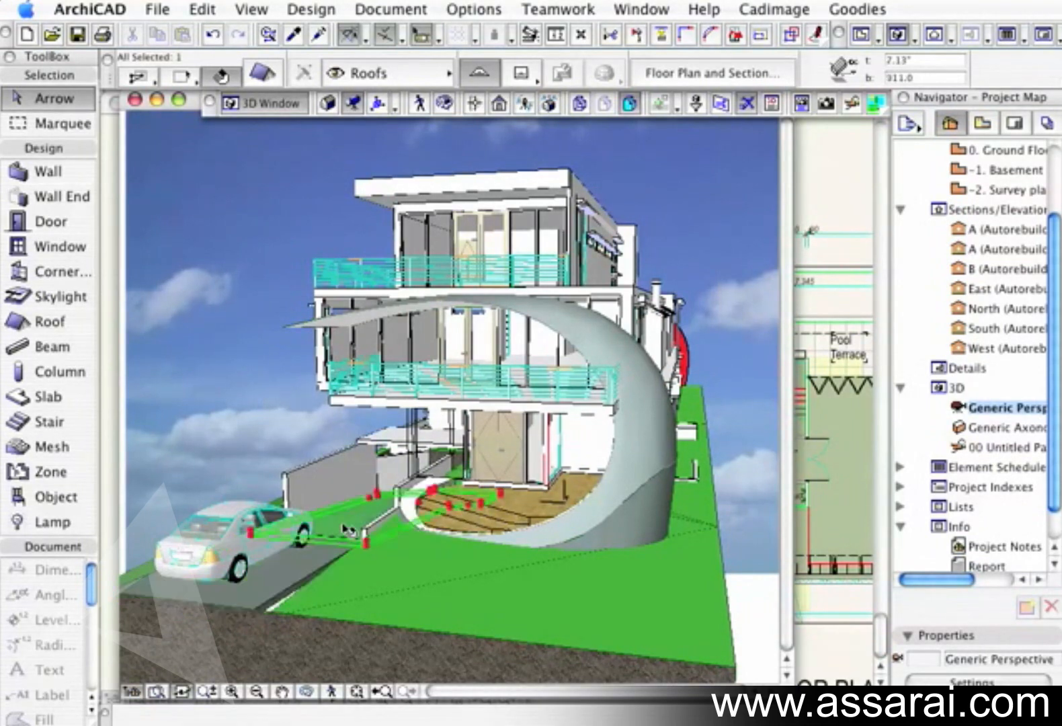
pyautogui.click(236, 356)
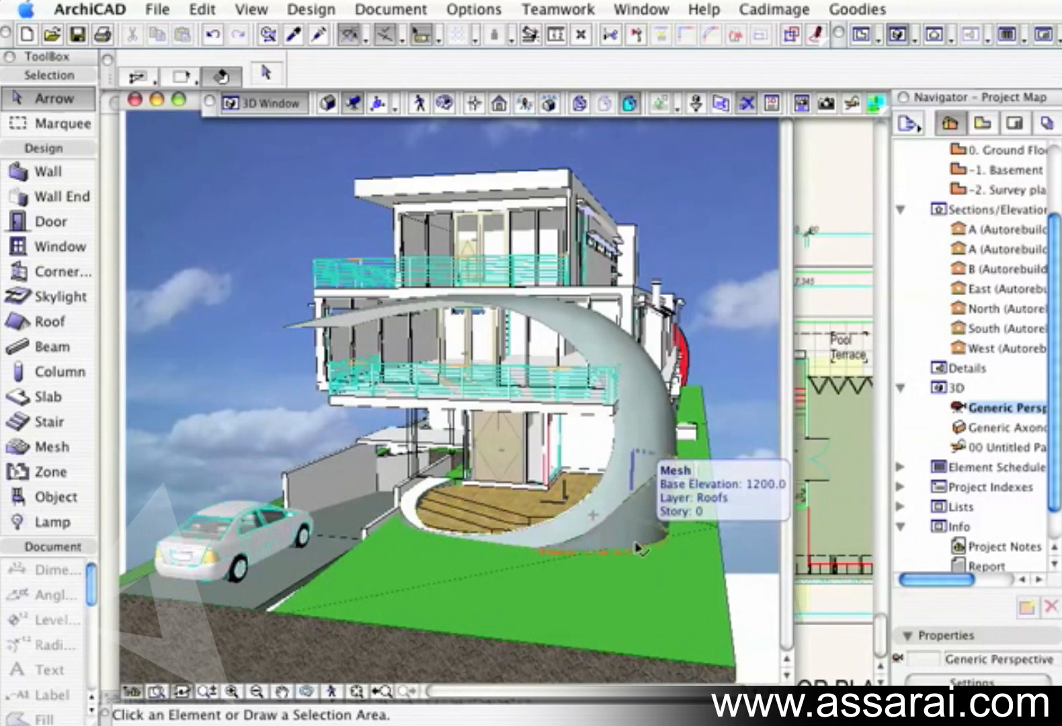
pyautogui.click(605, 607)
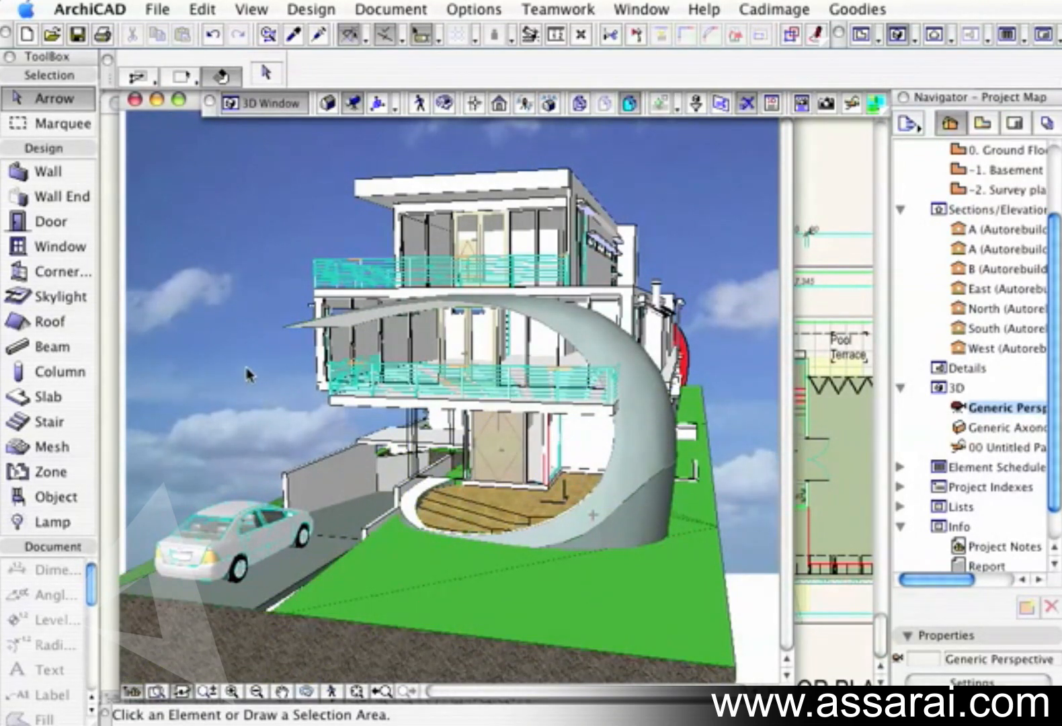
# Close the 3D window to view the ground floor plan, and bring up the rendered perspective picture of the house.
pyautogui.click(135, 100)
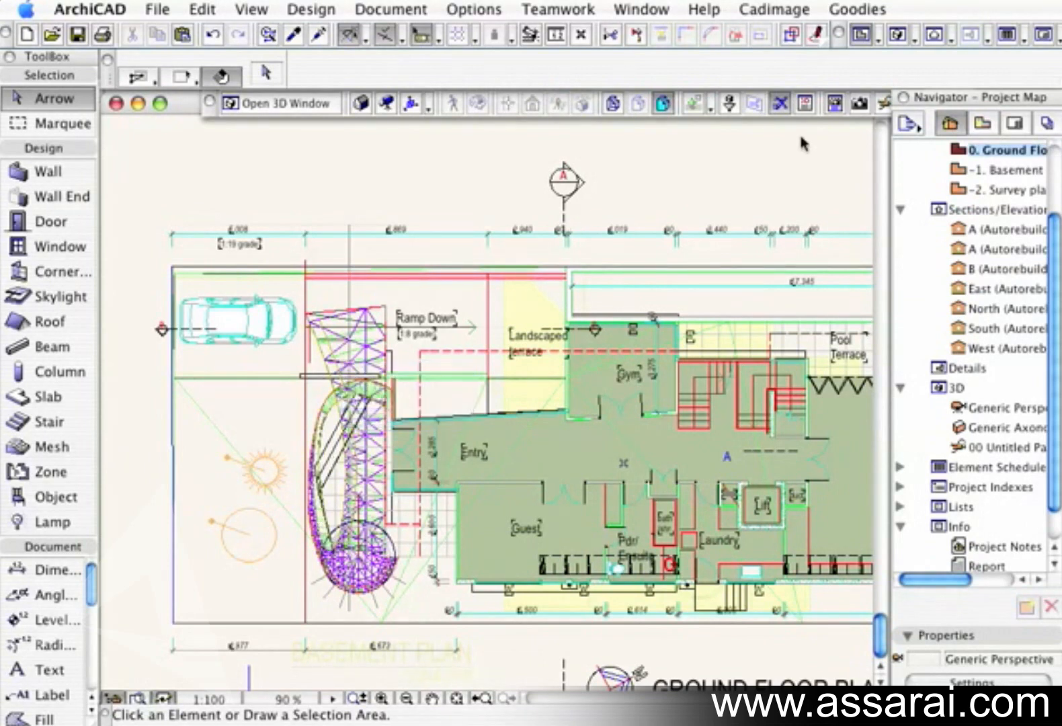
pyautogui.click(834, 105)
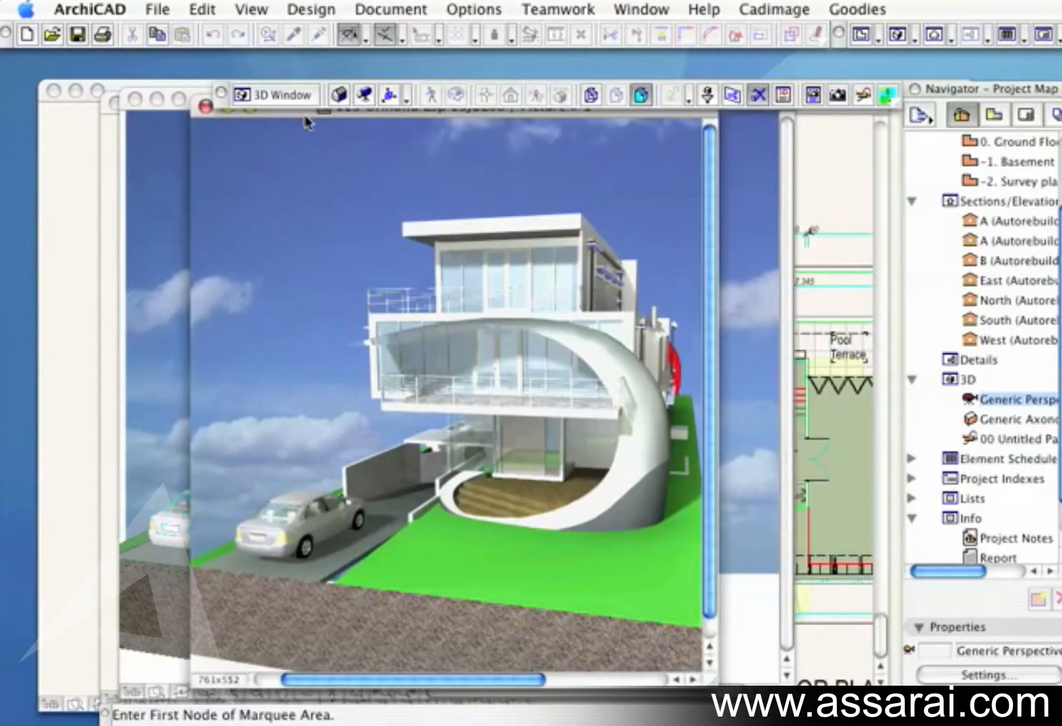
pyautogui.moveTo(306, 115); pyautogui.dragTo(320, 121)
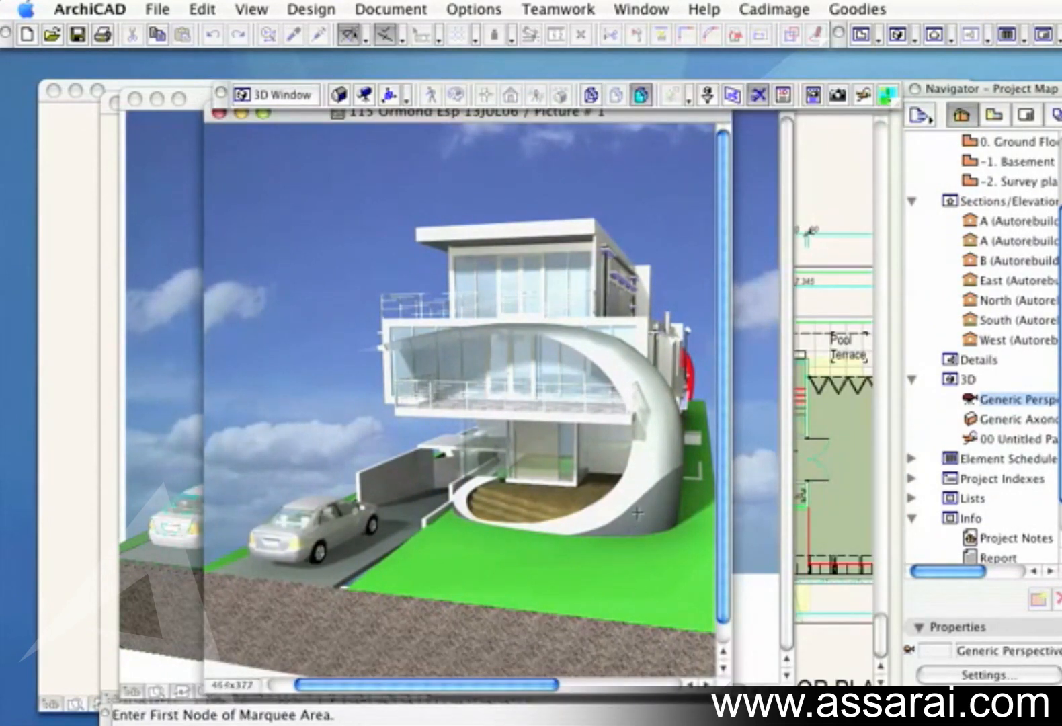
# Open the SK01 layout from the 01 Preliminary subset of the Layout Book.
pyautogui.click(1026, 115)
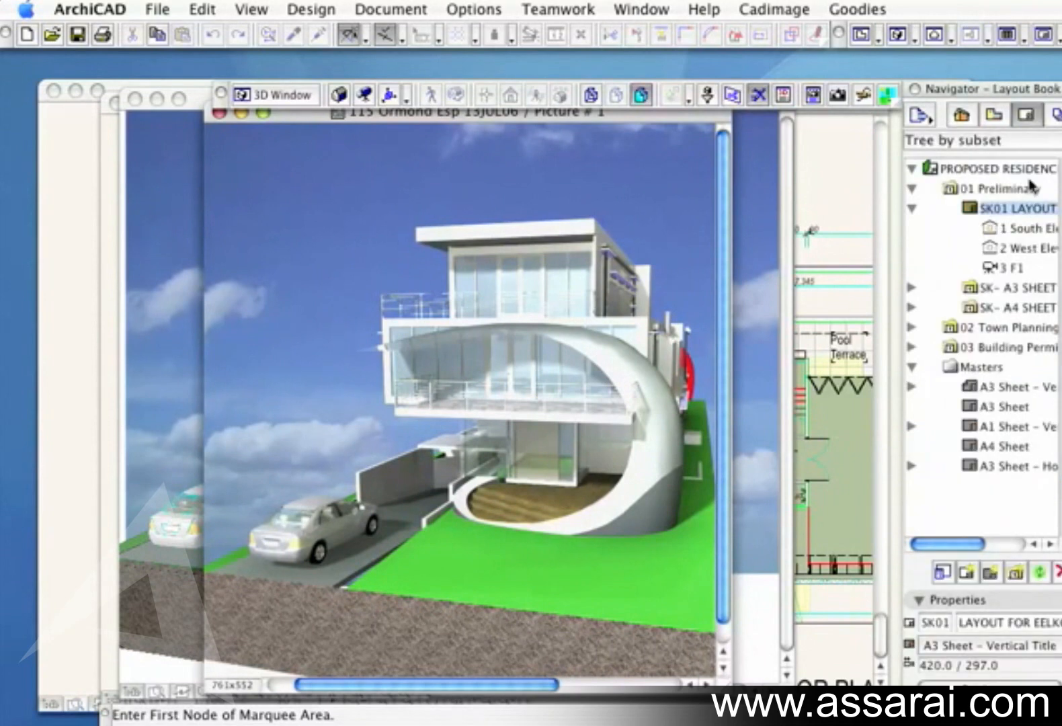
pyautogui.doubleClick(975, 211)
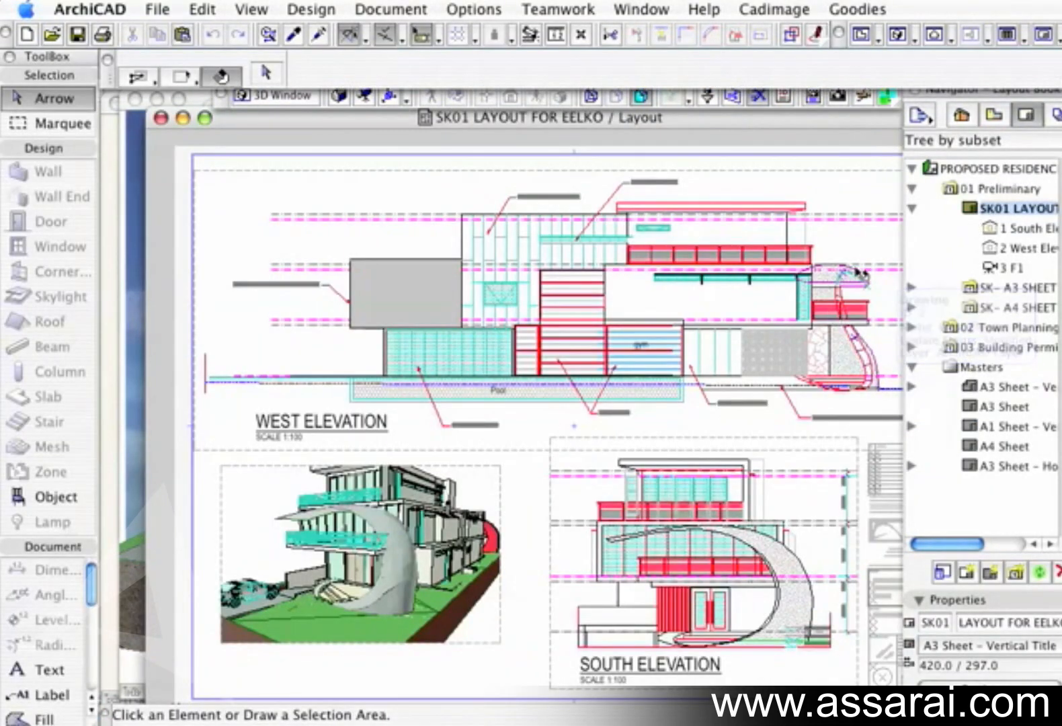